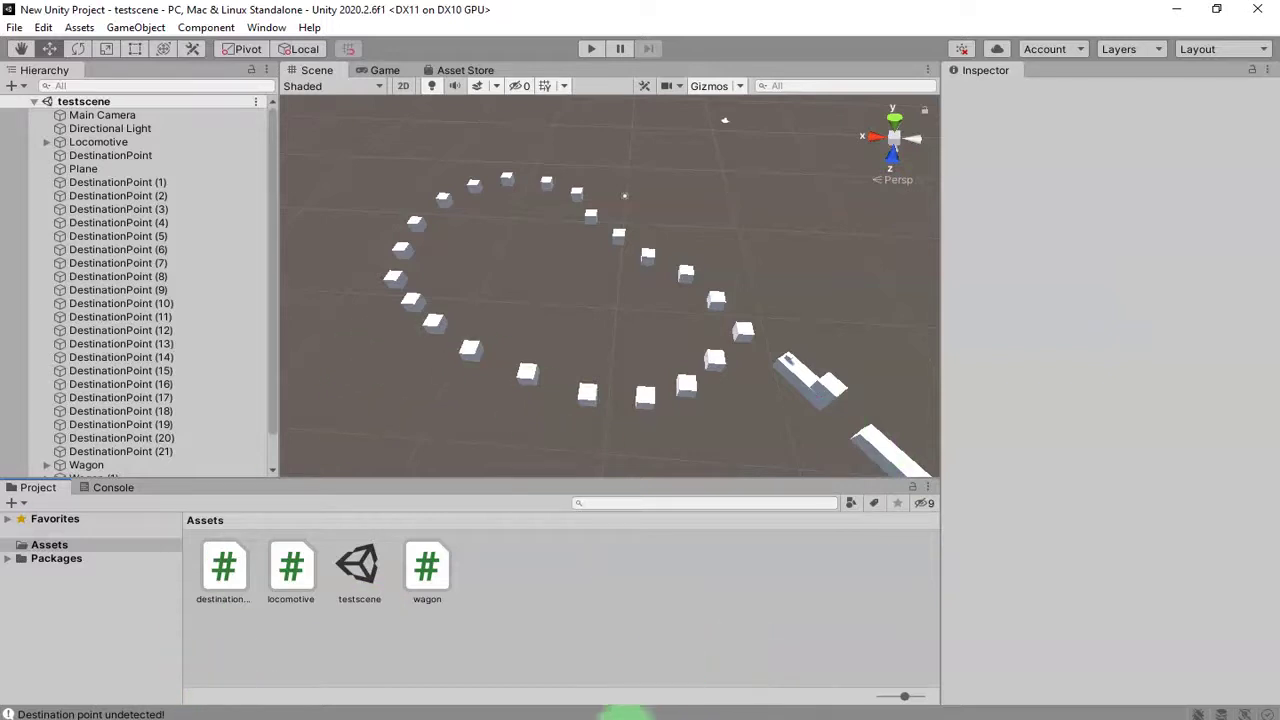
- Switch to File Explorer and look at the ToyRailRoad FBX and max files in the ToyRailRoads folder, then return to Unity
click(625, 714)
click(243, 207)
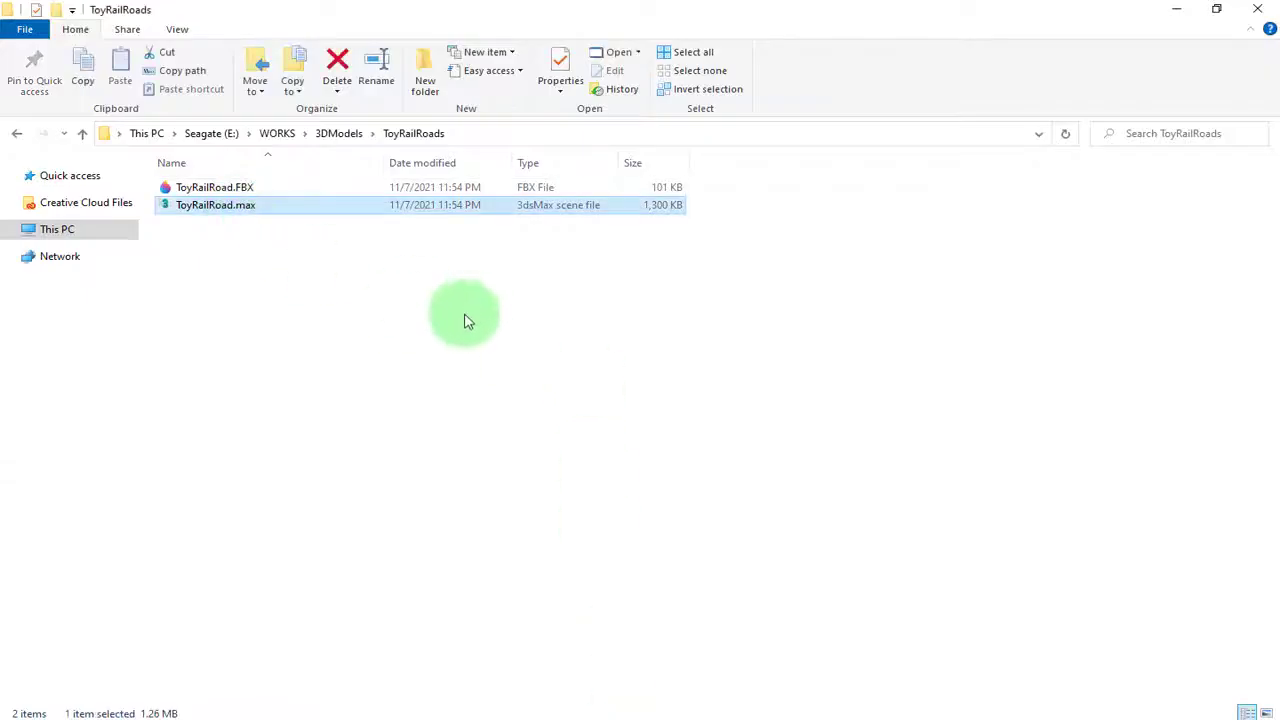
click(226, 187)
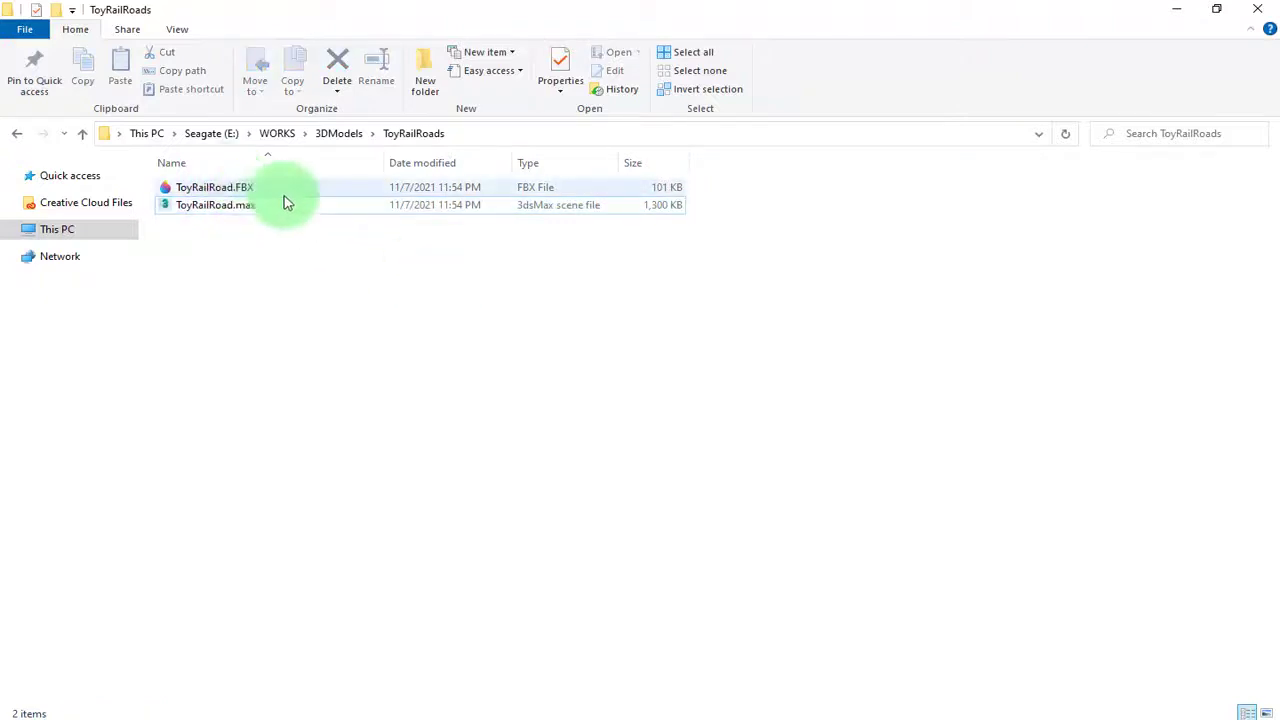
click(594, 343)
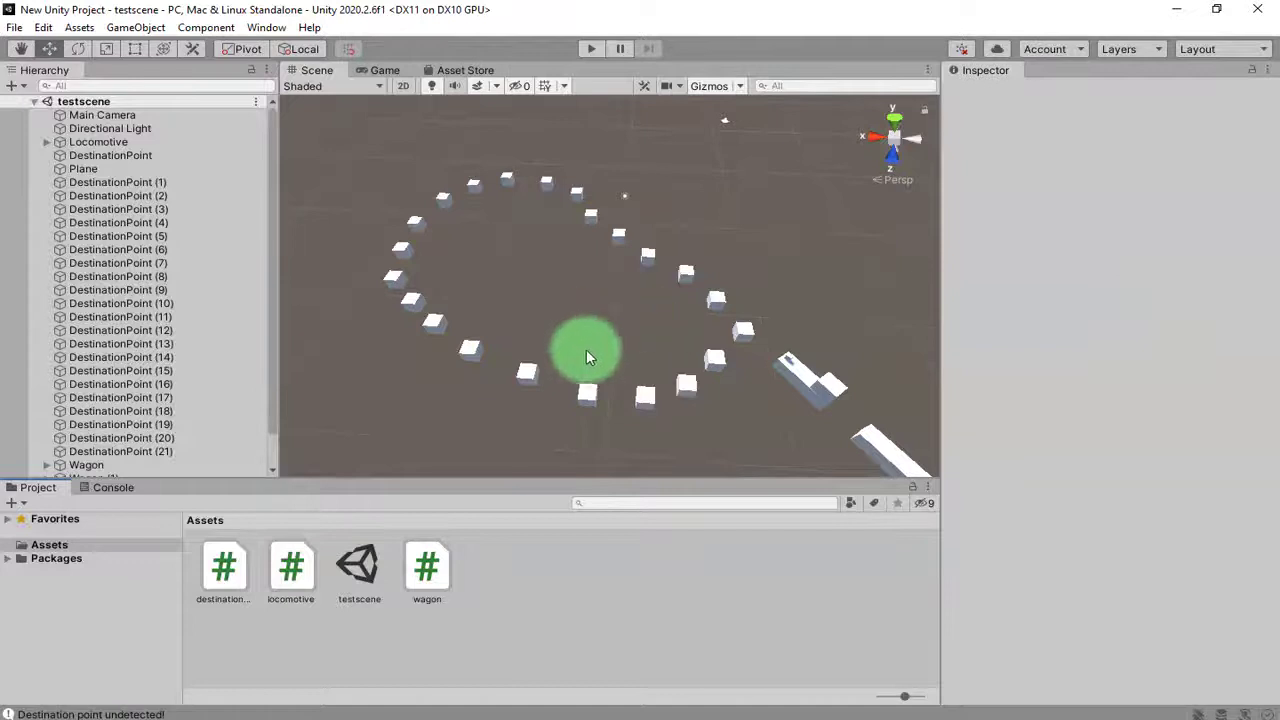
- Play the test scene, watch the train follow the destination points in the Scene view, and stop playback
alt+drag(762, 368, 420, 300)
middle_drag(670, 288, 661, 373)
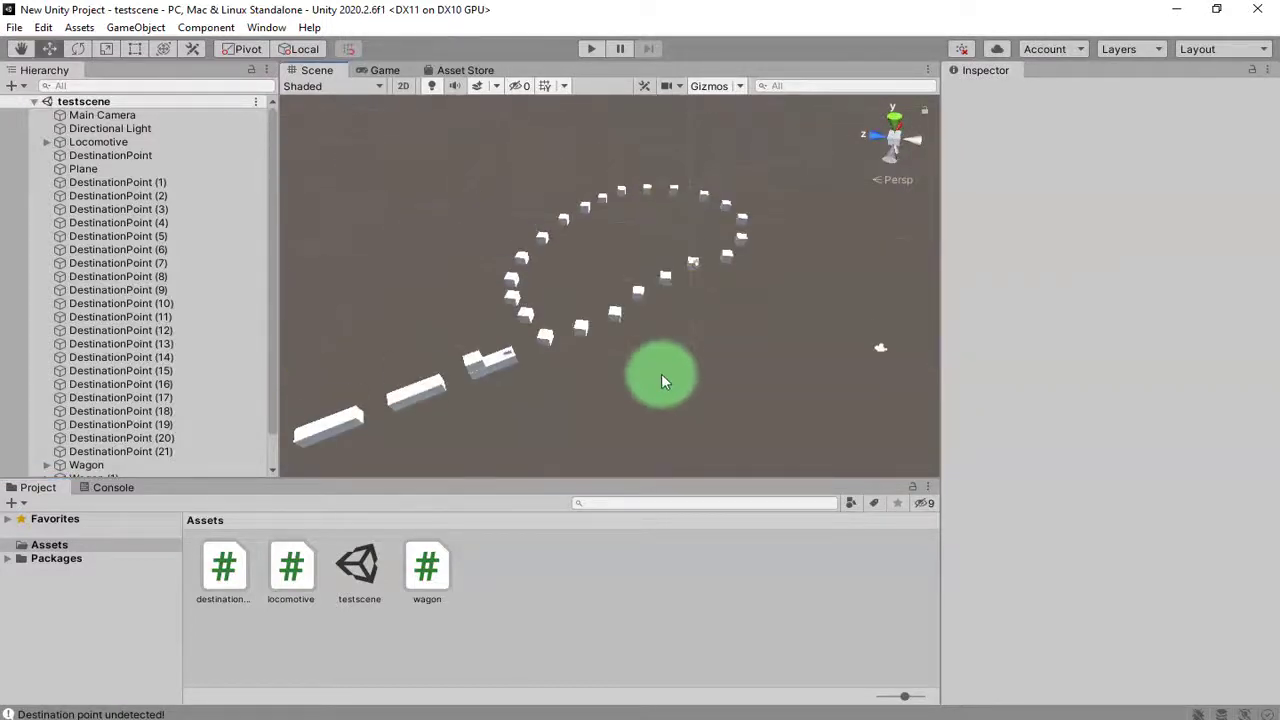
middle_drag(481, 375, 594, 288)
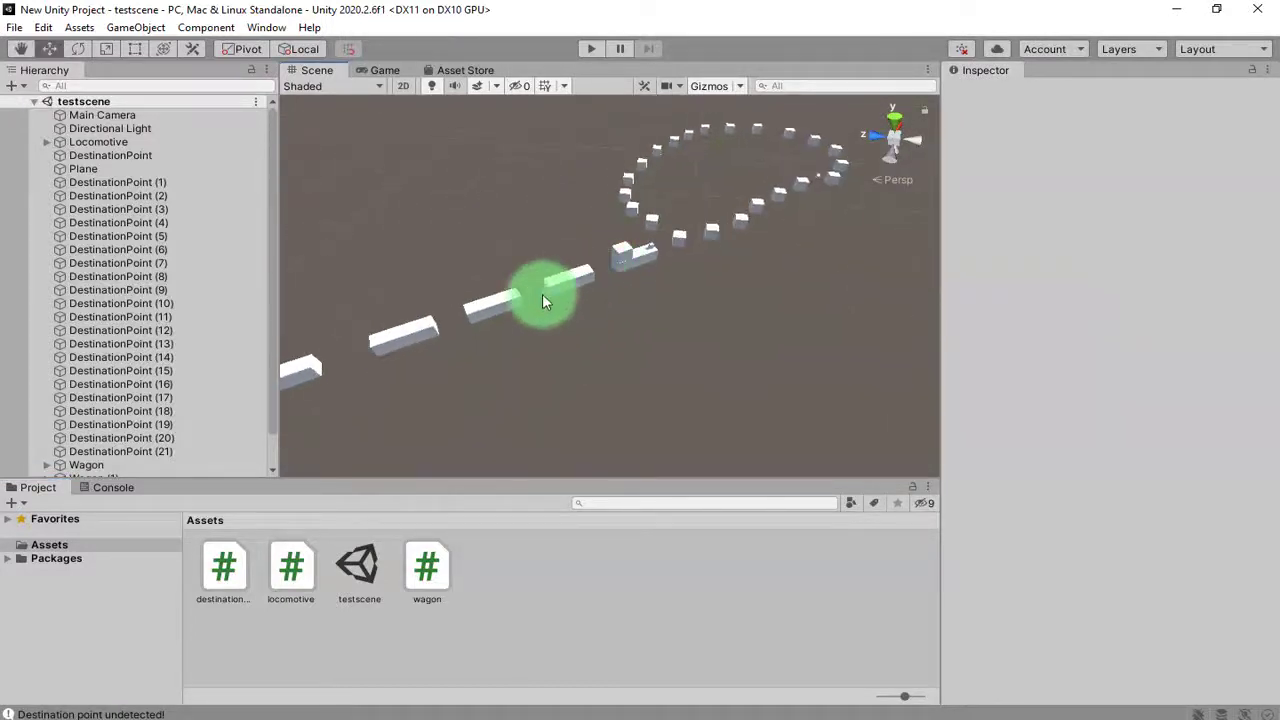
right_drag(542, 298, 764, 214)
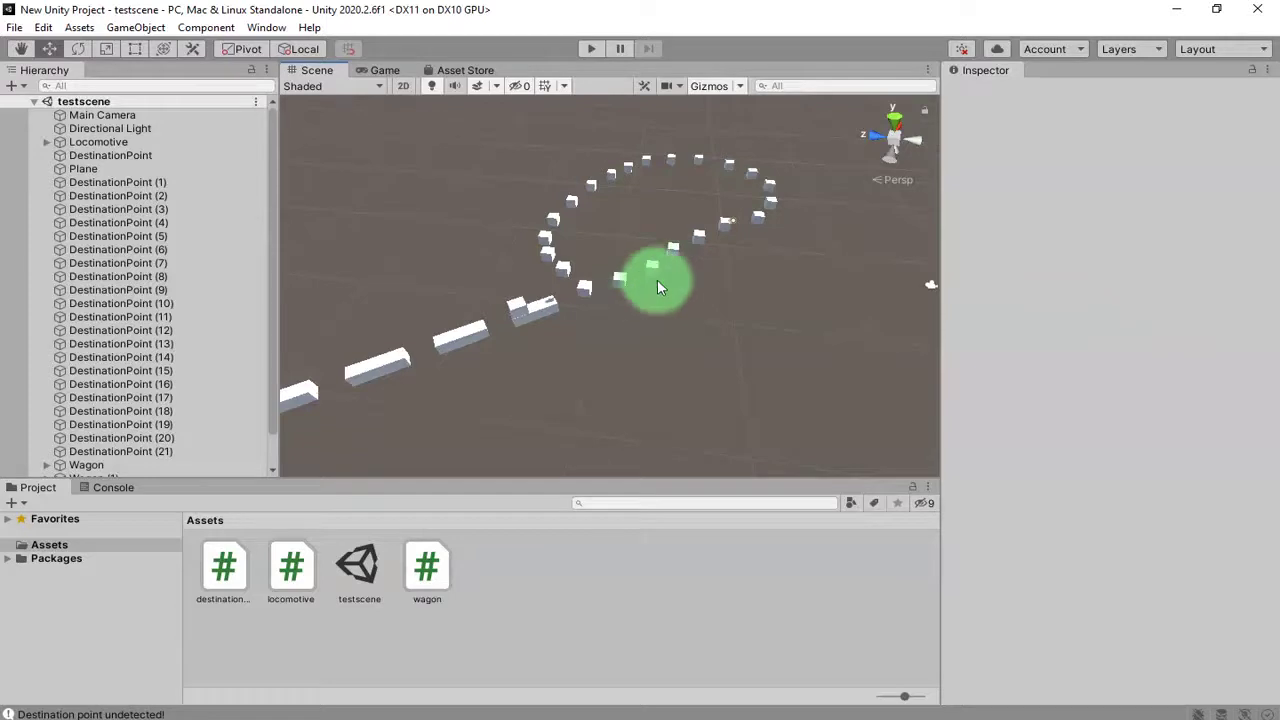
middle_drag(717, 281, 668, 332)
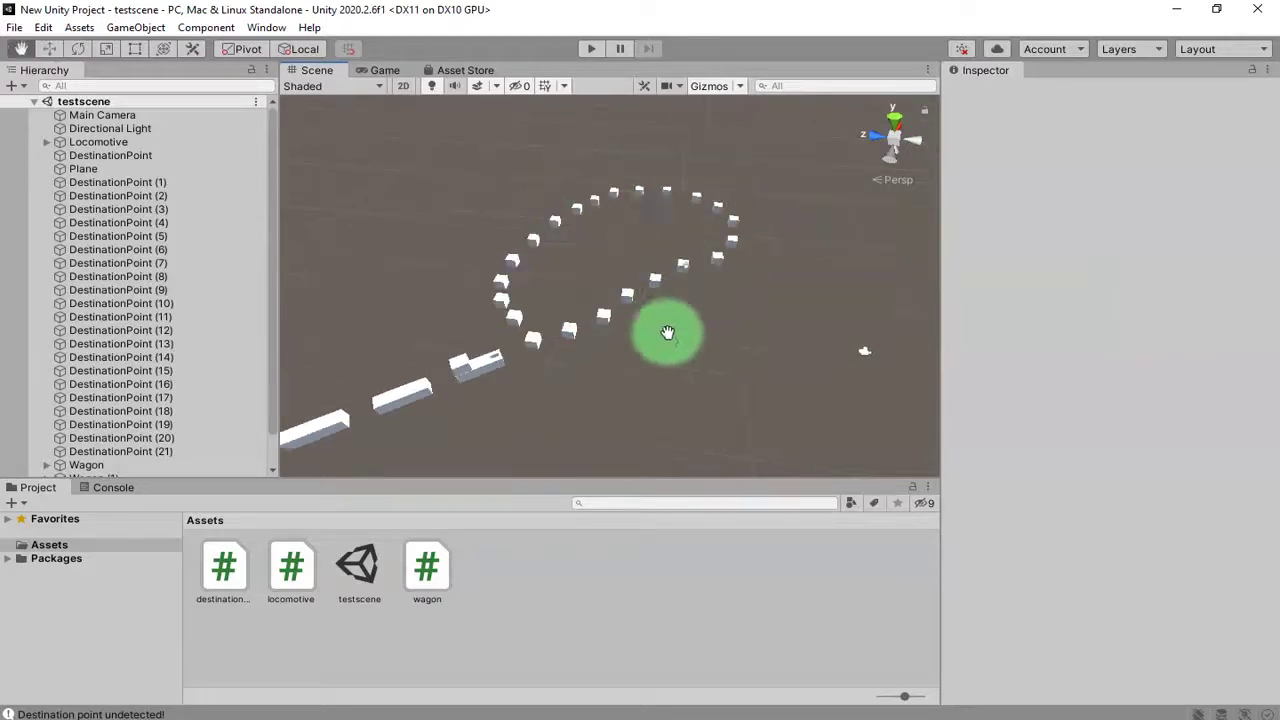
click(591, 48)
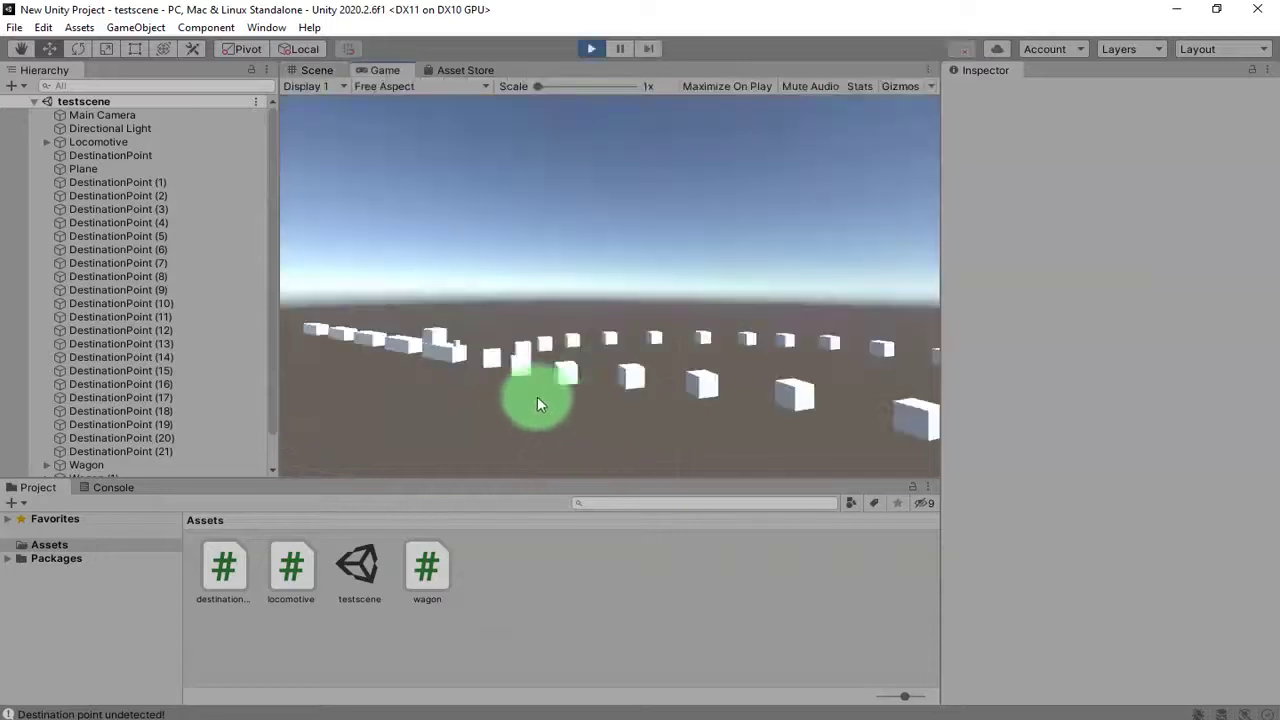
click(312, 72)
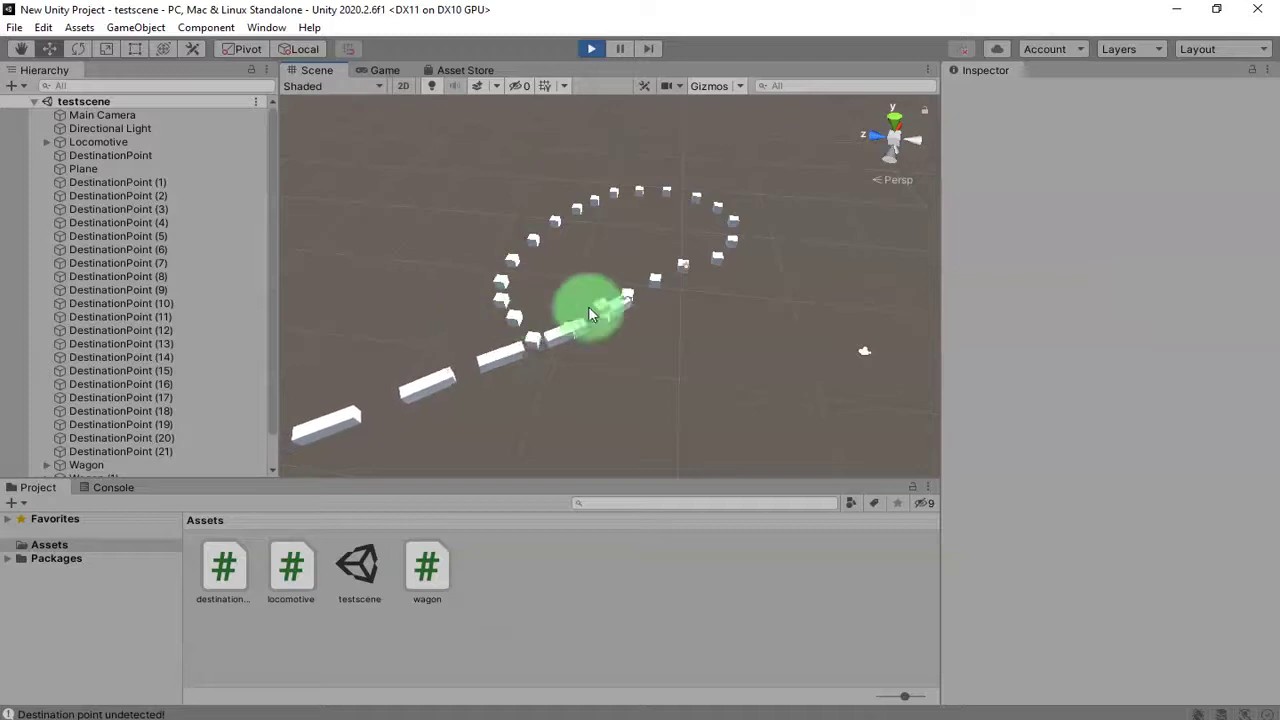
click(600, 48)
- Delete the objects DestinationPoint (1) through DestinationPoint (21), keeping only the original DestinationPoint
alt+drag(727, 275, 696, 290)
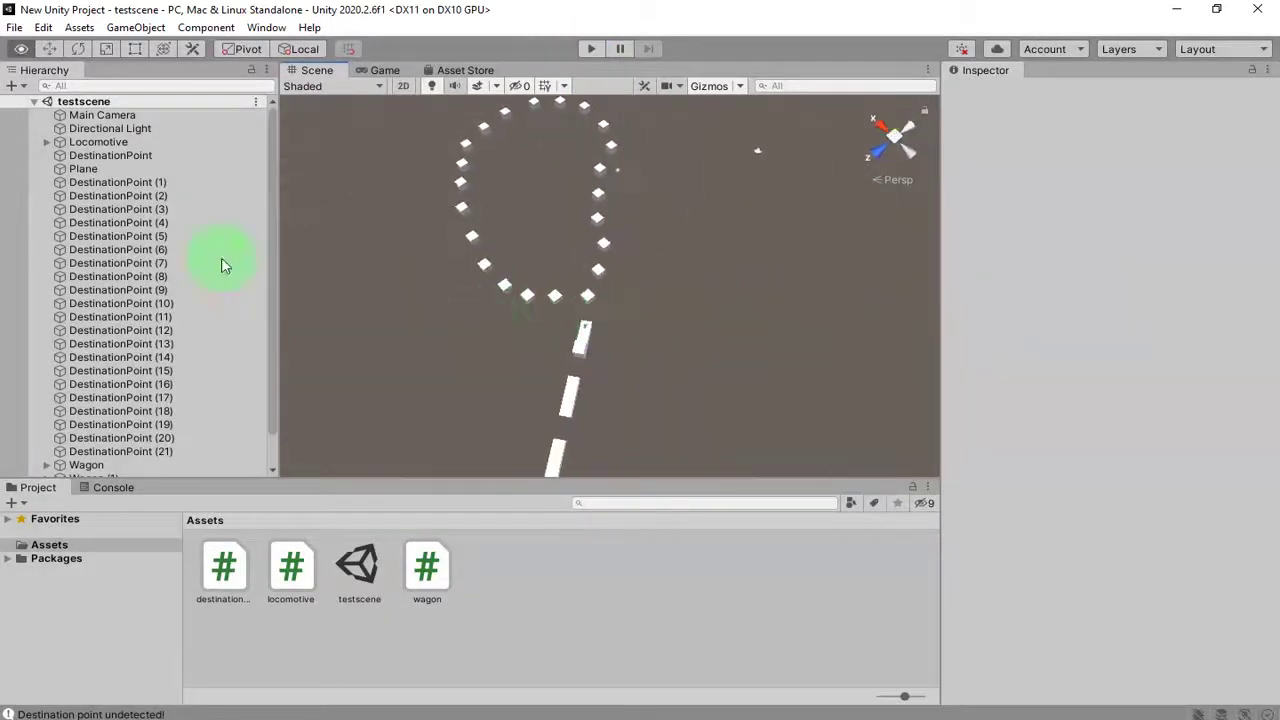
click(114, 168)
click(155, 182)
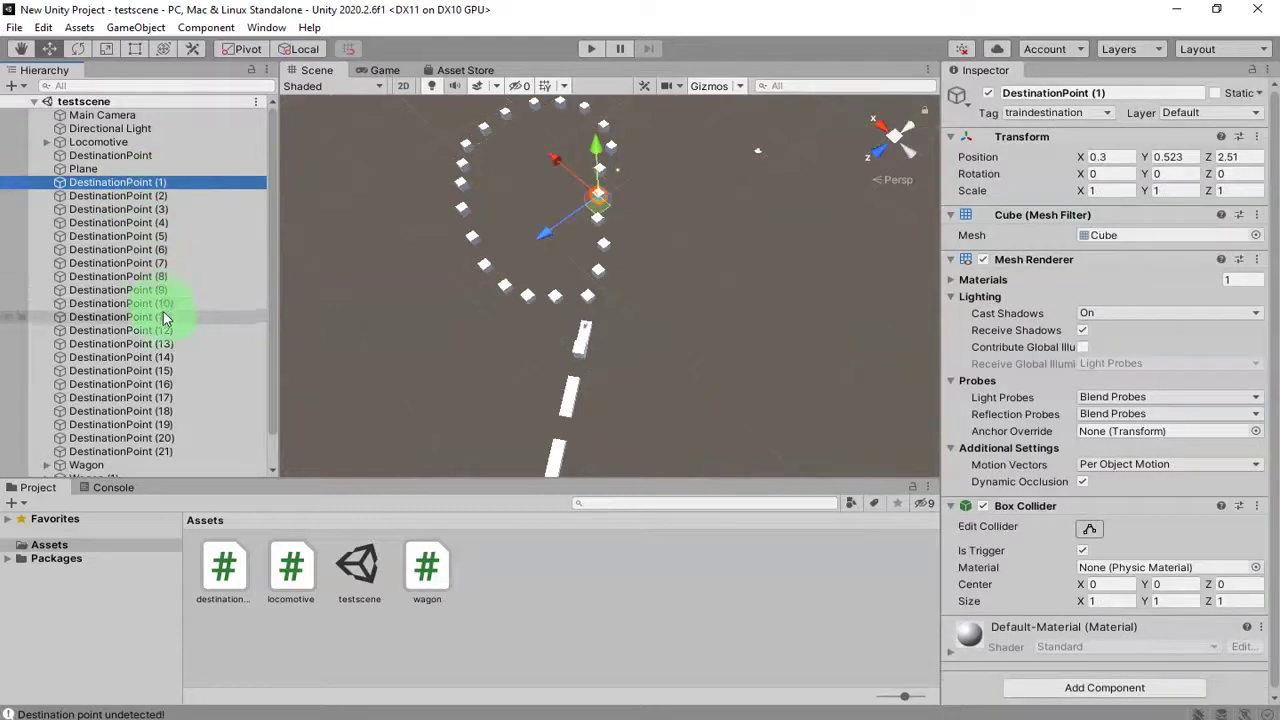
shift+click(130, 451)
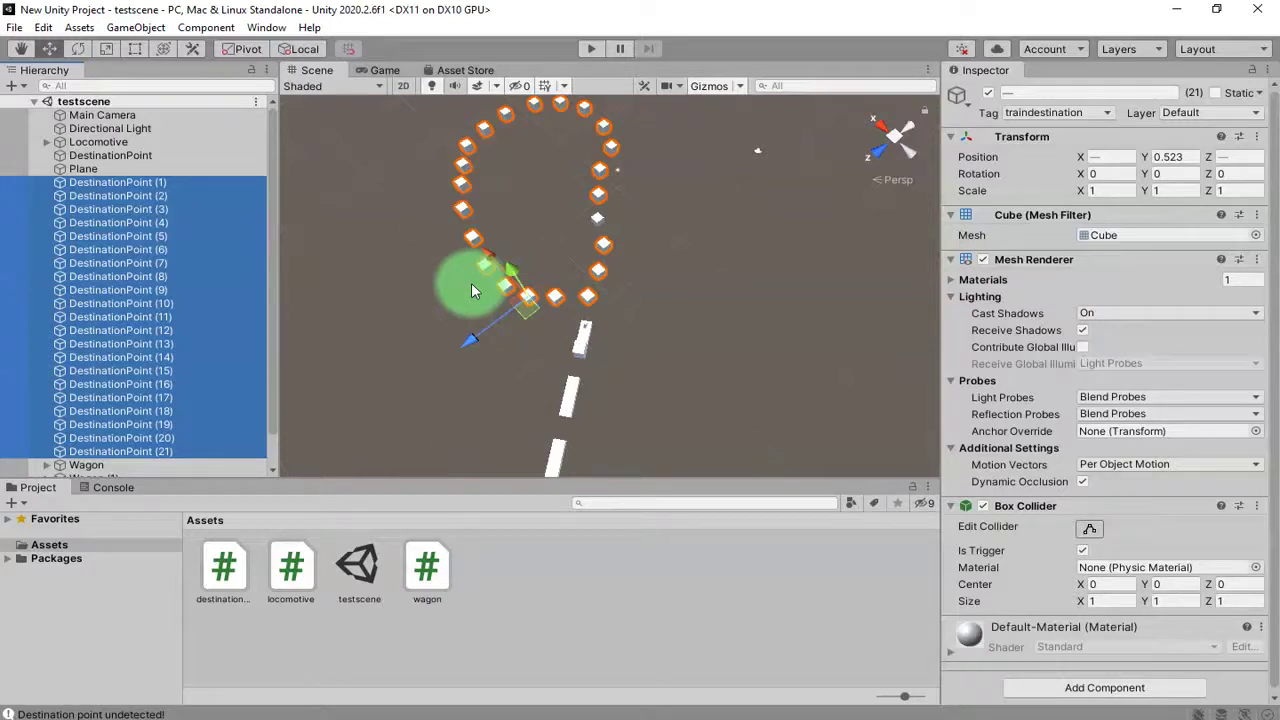
scroll(129, 356, down, 1)
scroll(129, 356, up, 1)
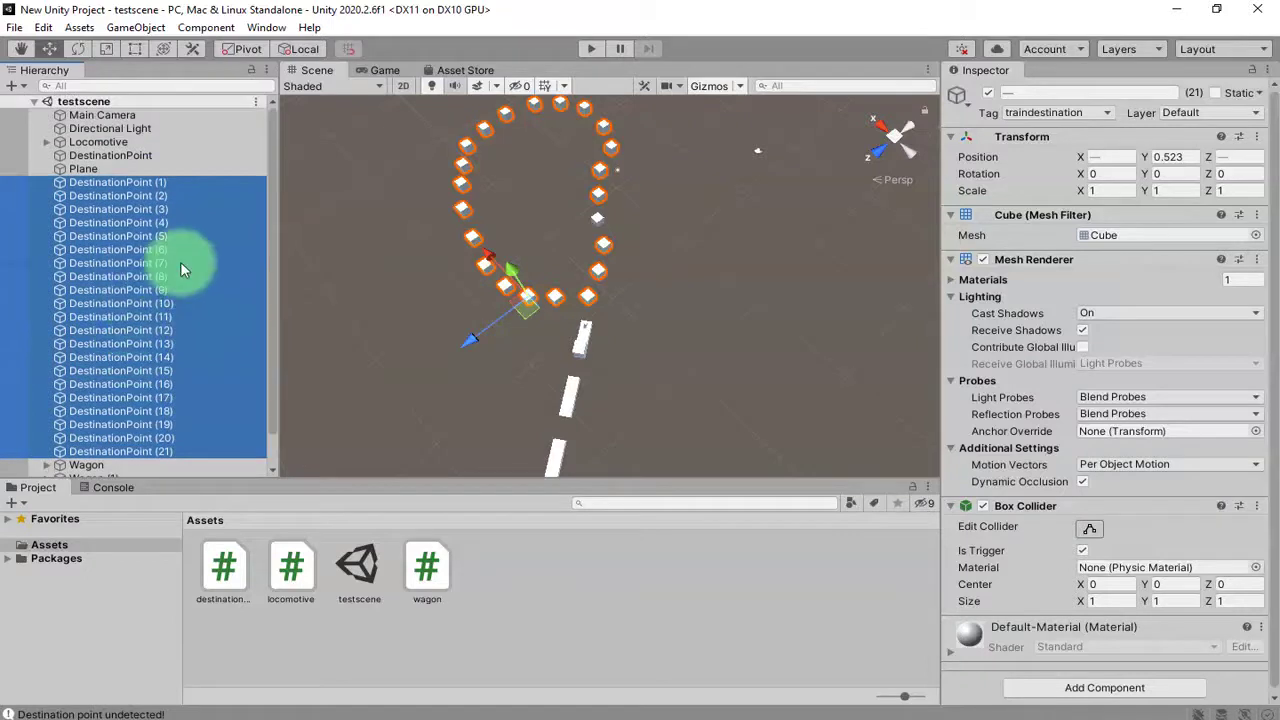
key(Delete)
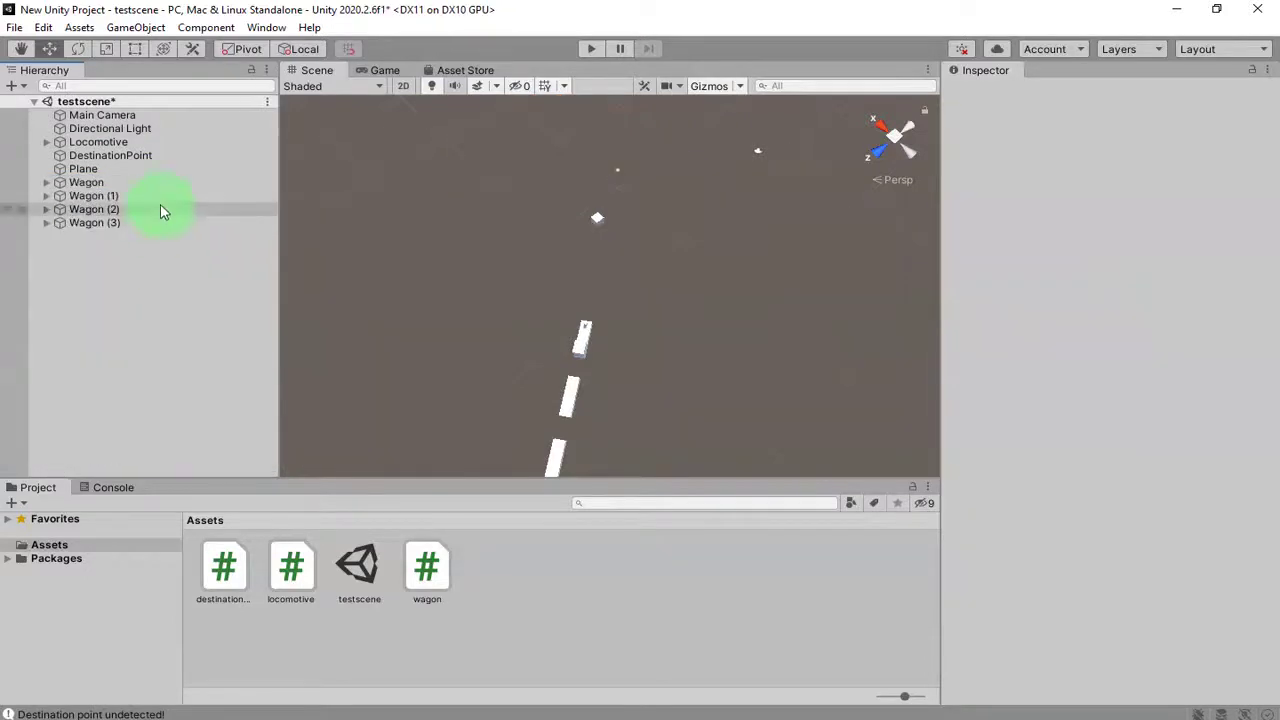
- Starting from the DestinationPoint object's layer setting, add a new layer named NonVisible as User Layer 6
click(142, 143)
click(132, 155)
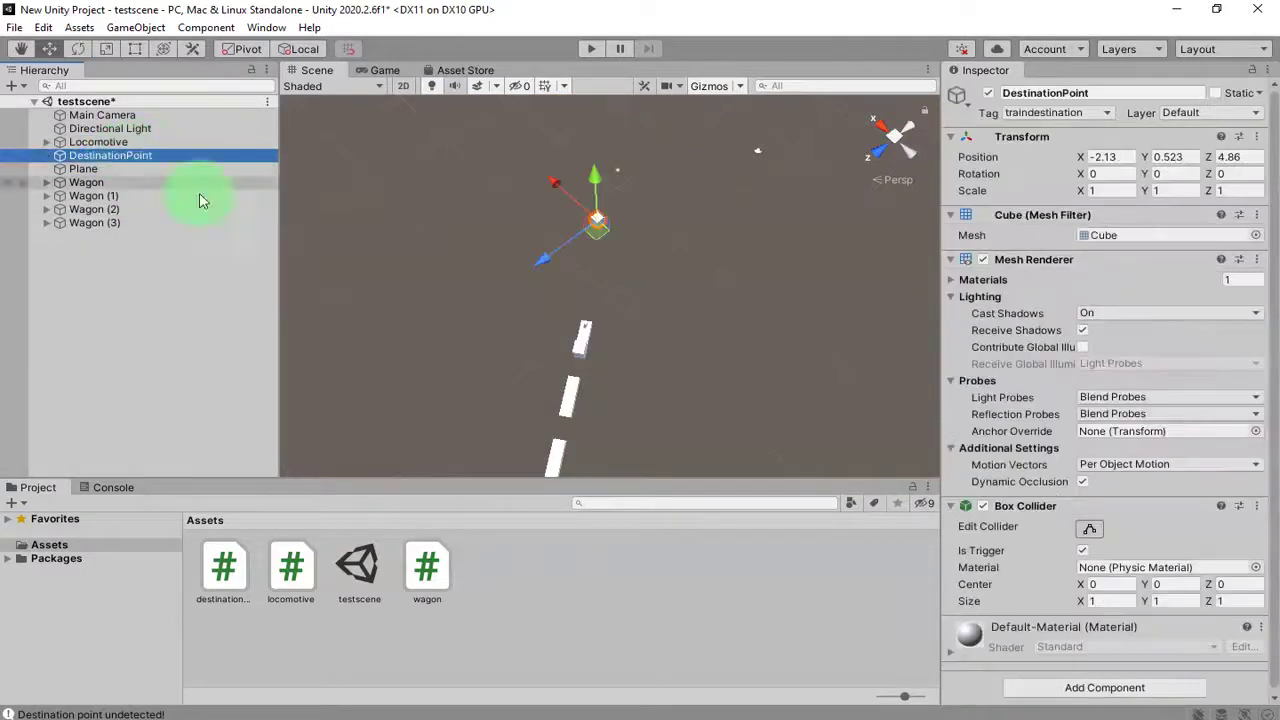
alt+drag(668, 314, 786, 300)
scroll(573, 312, up, 2)
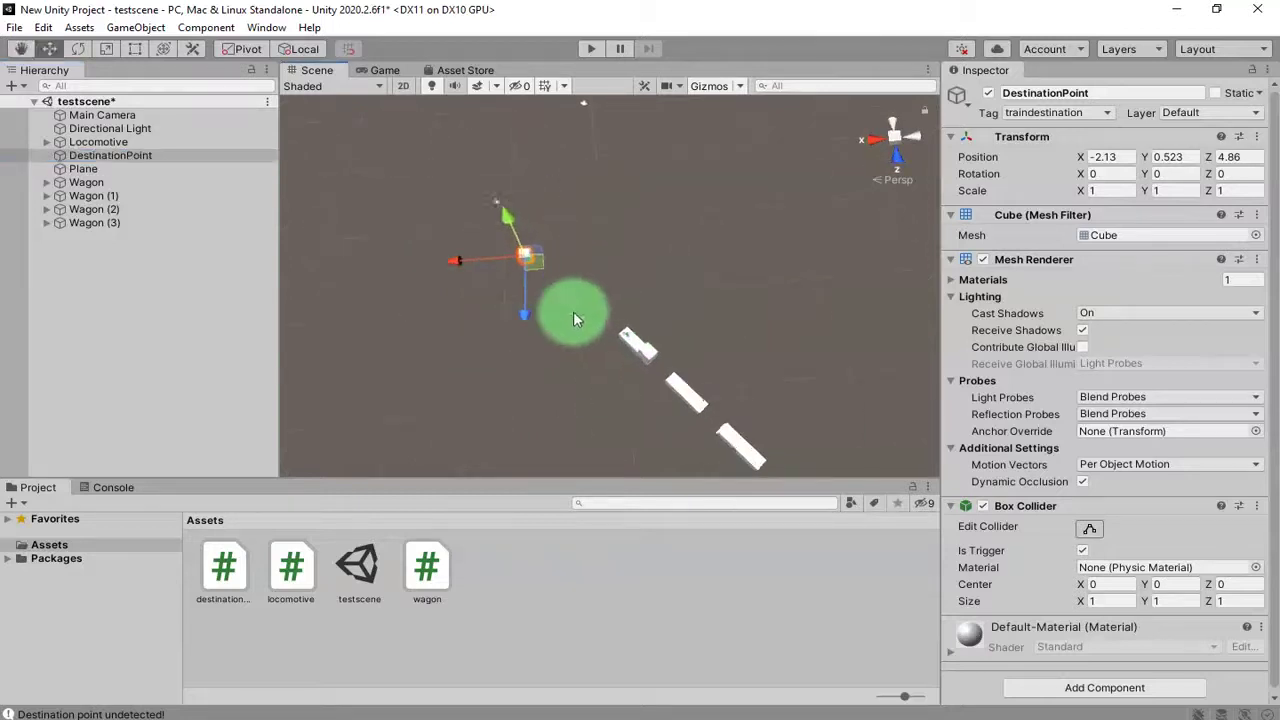
middle_drag(585, 340, 666, 434)
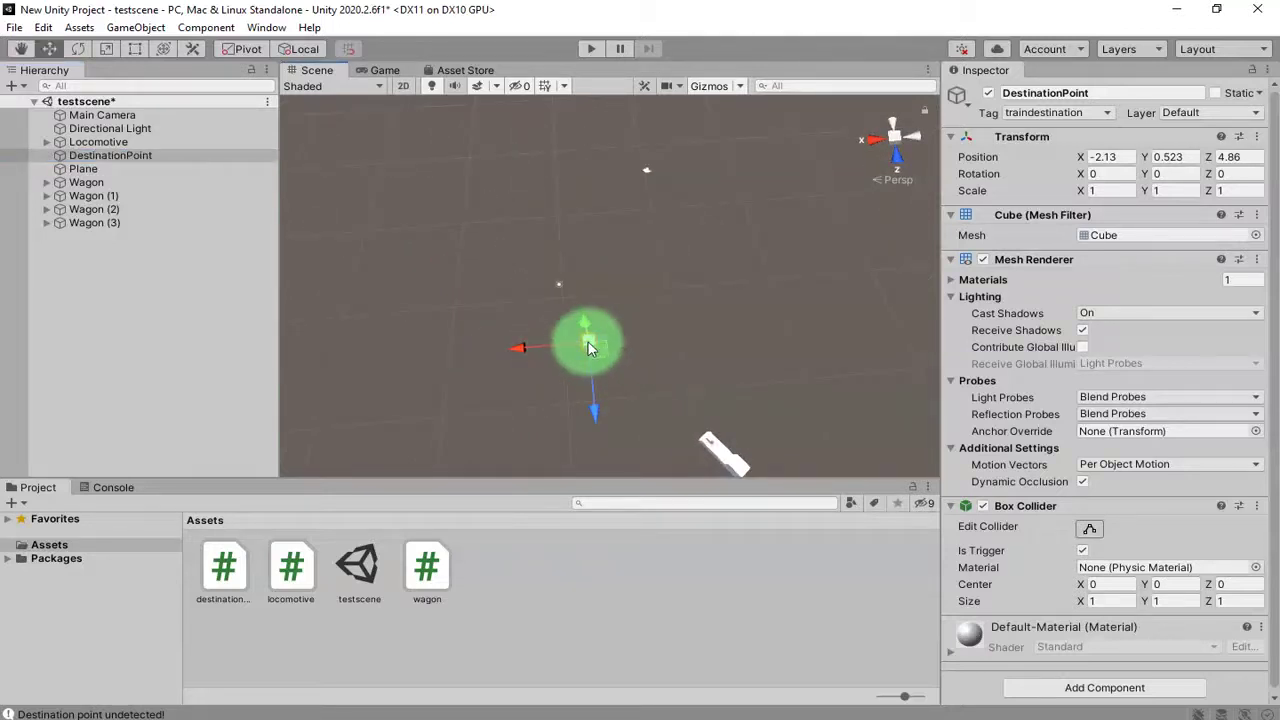
click(1185, 112)
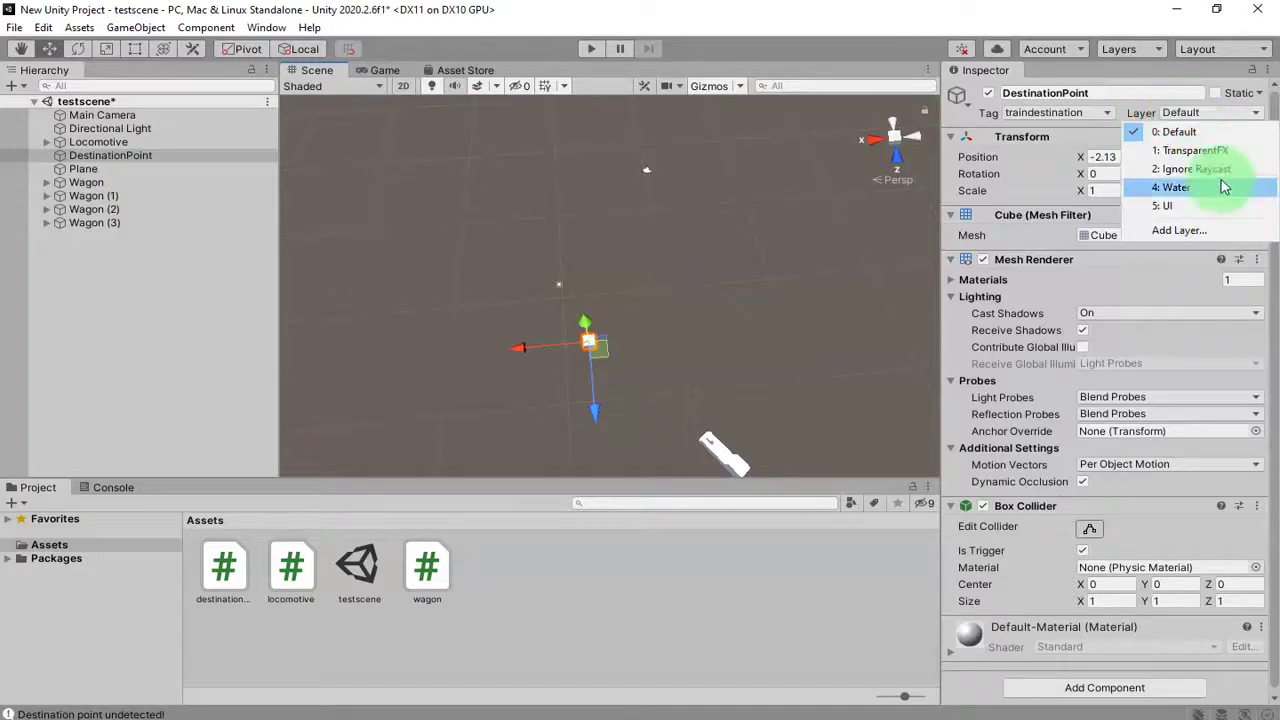
click(1190, 231)
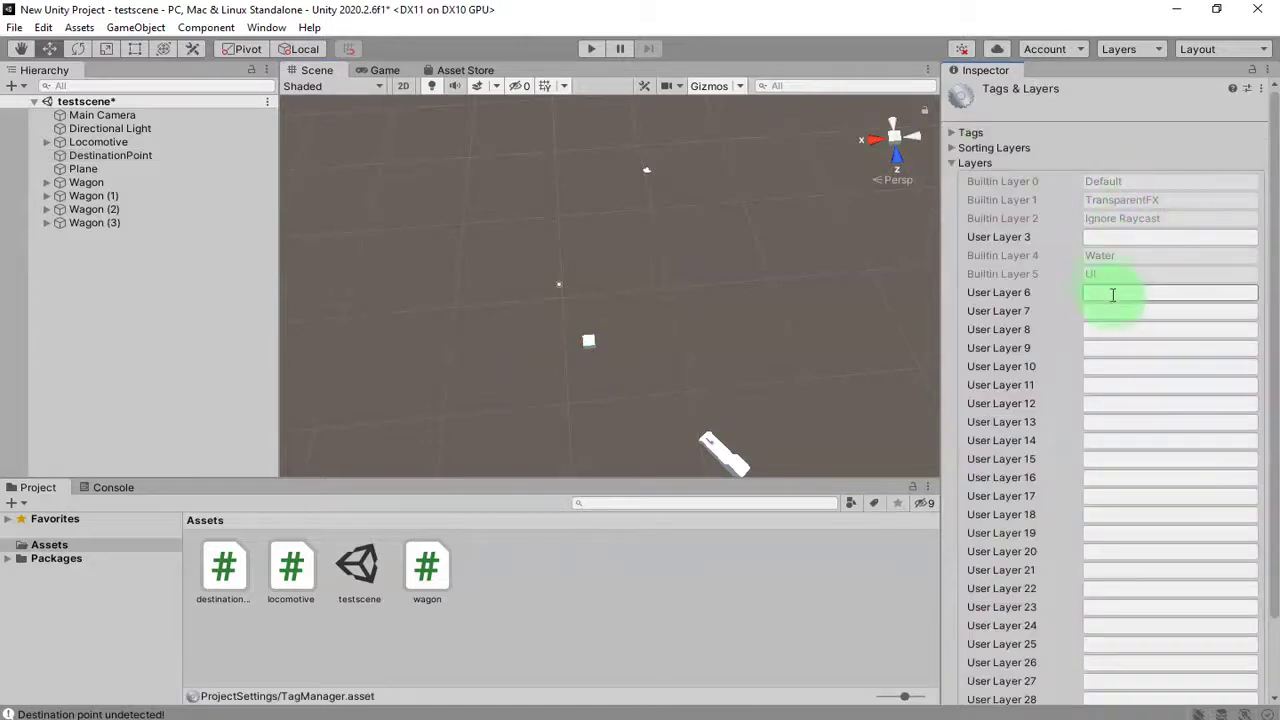
click(1113, 296)
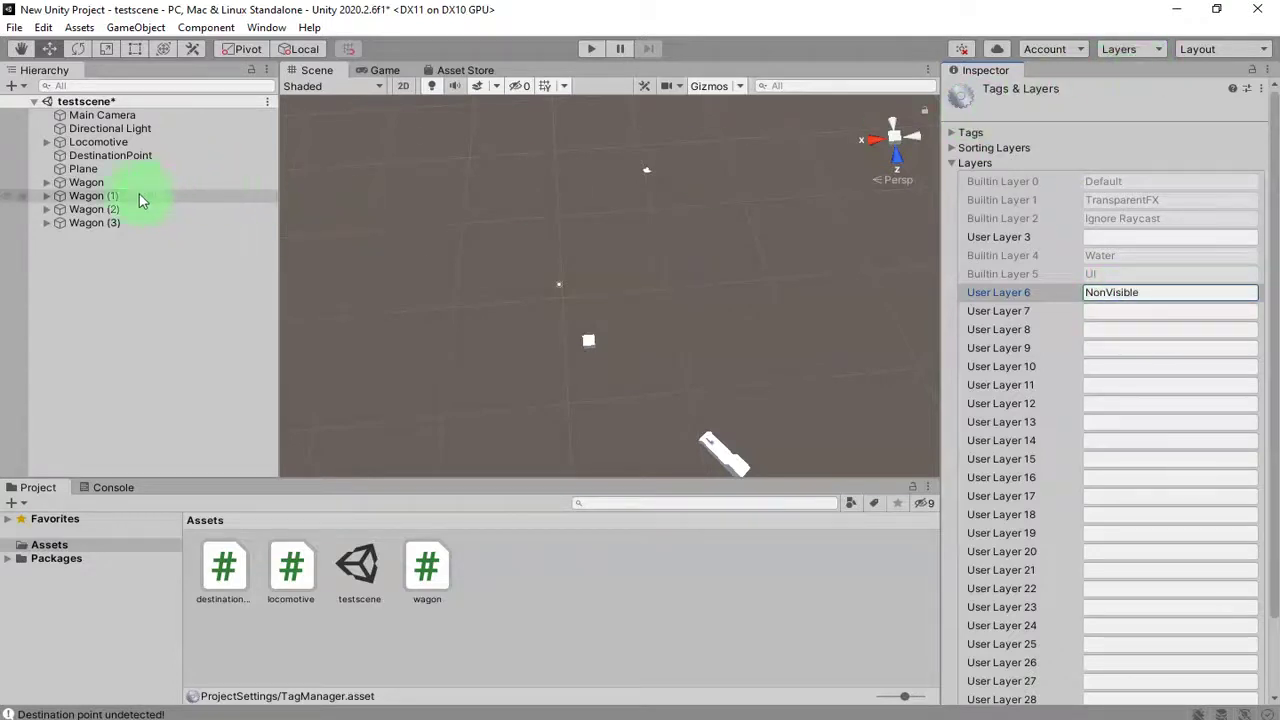
- Assign the DestinationPoint object to the NonVisible layer
click(100, 223)
click(120, 156)
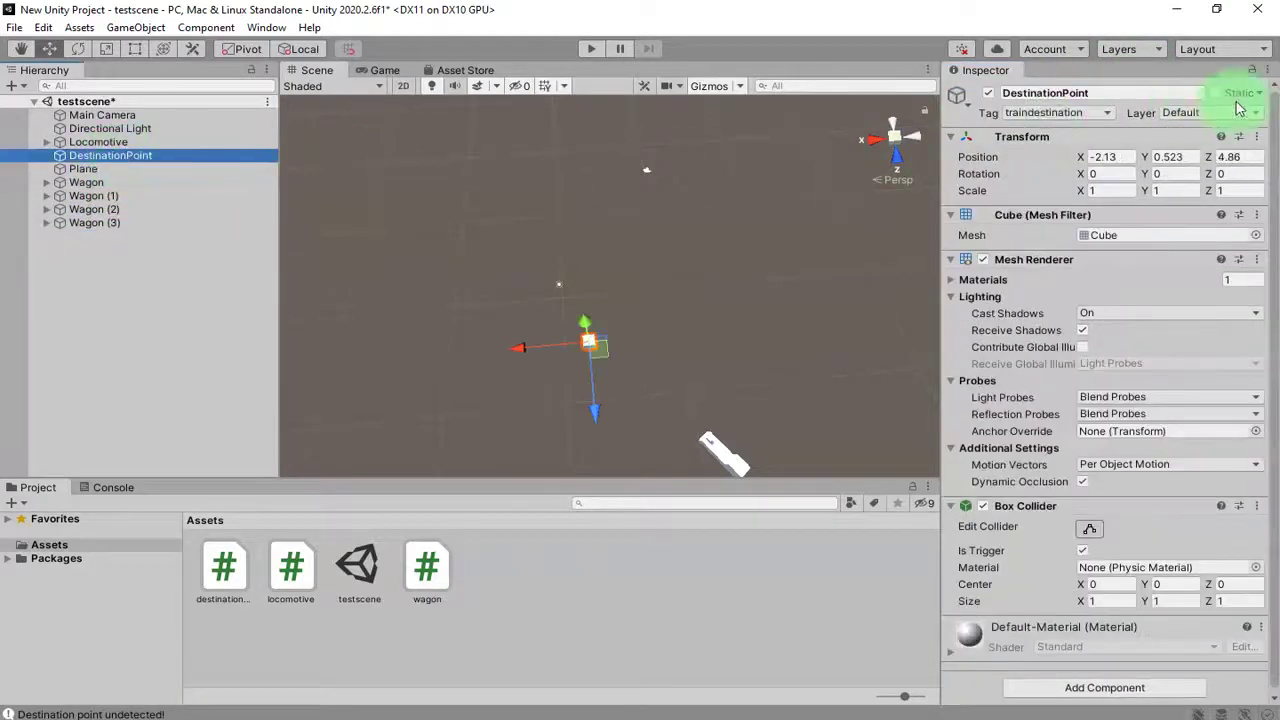
click(1210, 114)
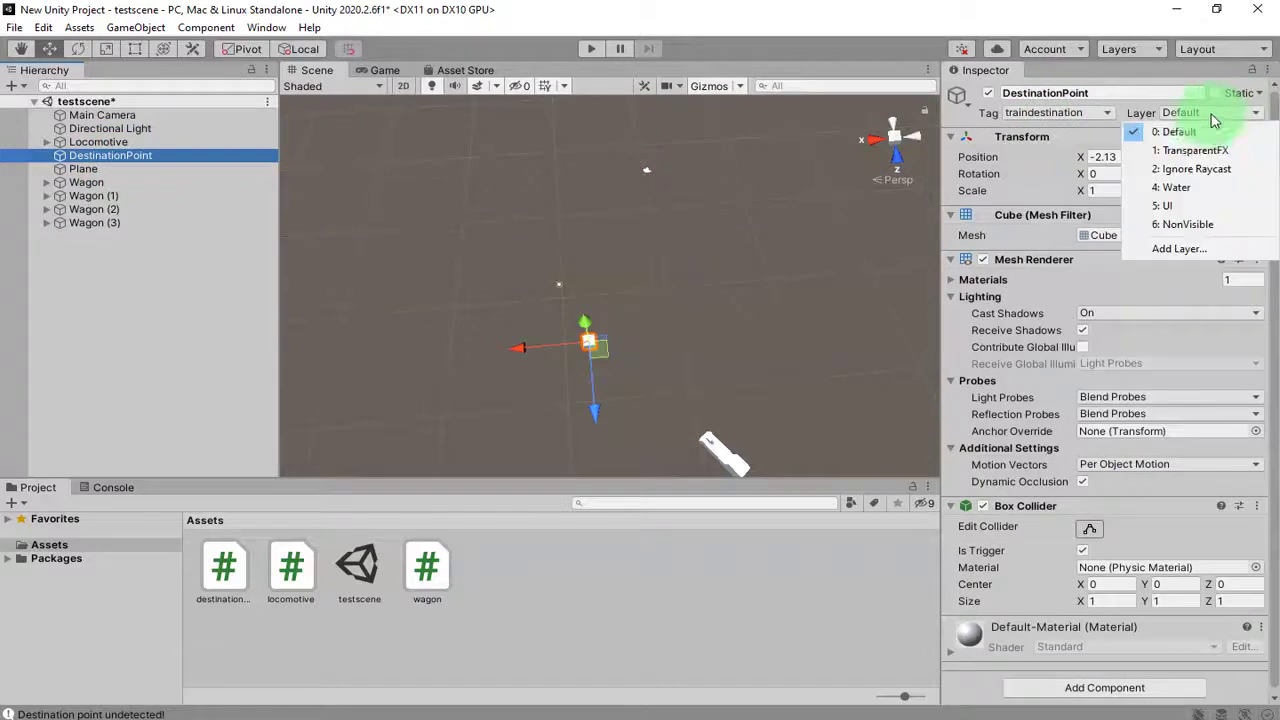
click(1181, 225)
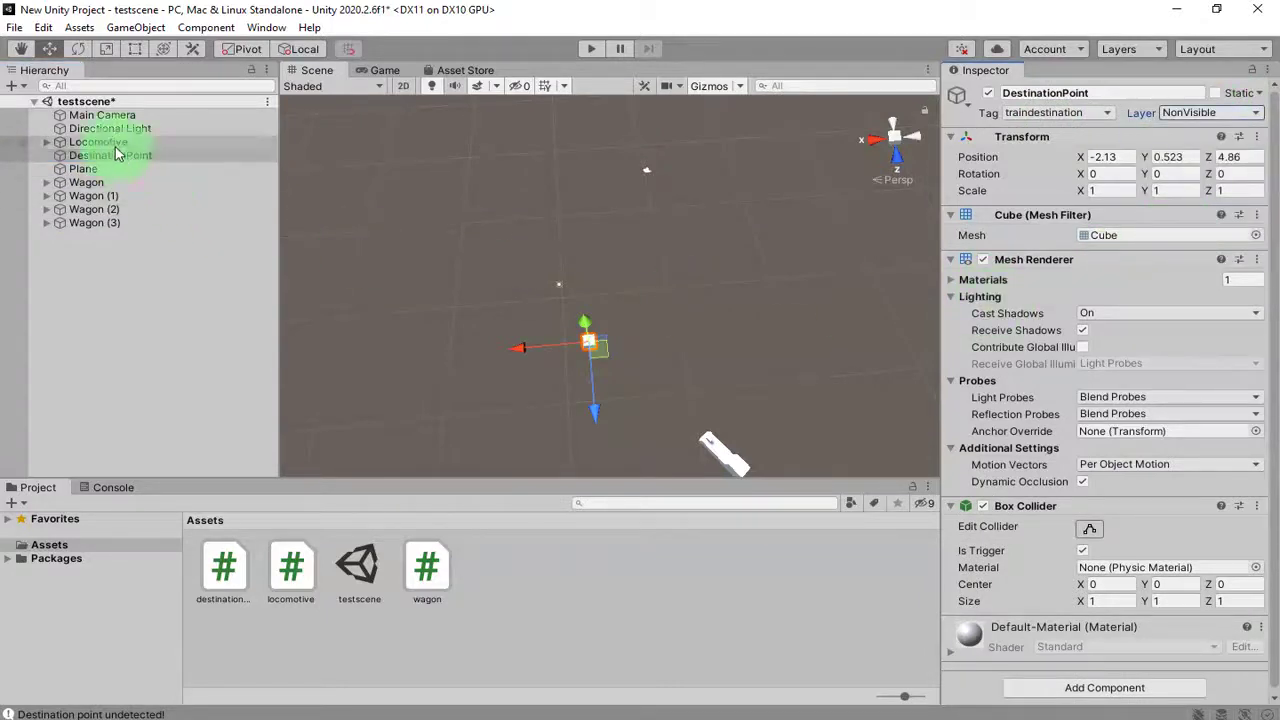
- Exclude the NonVisible layer from the Main Camera's culling mask
click(106, 116)
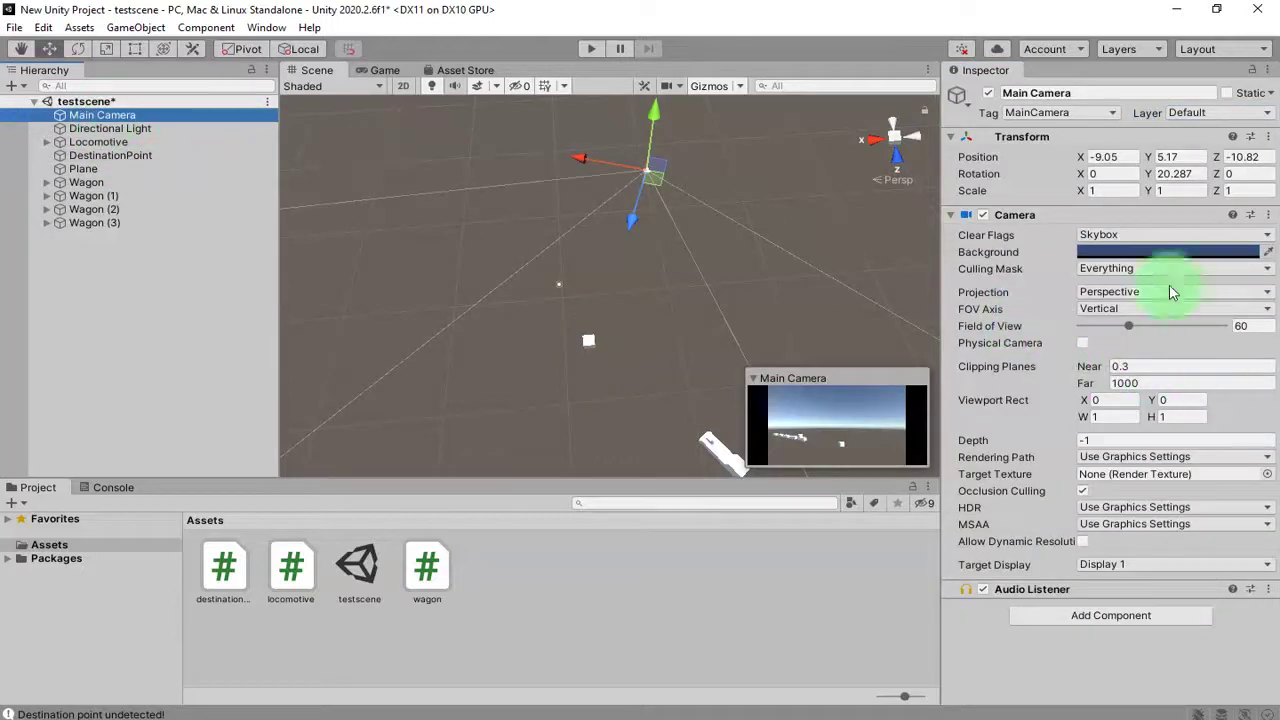
click(1135, 269)
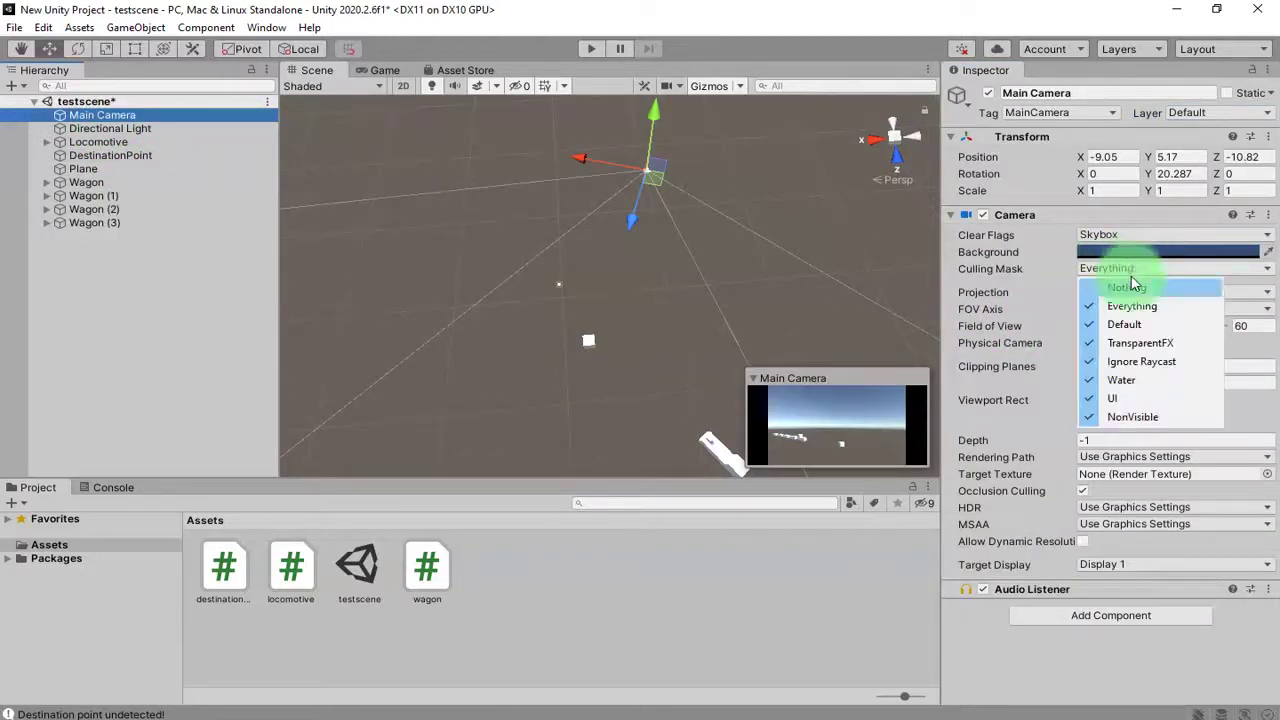
click(1143, 425)
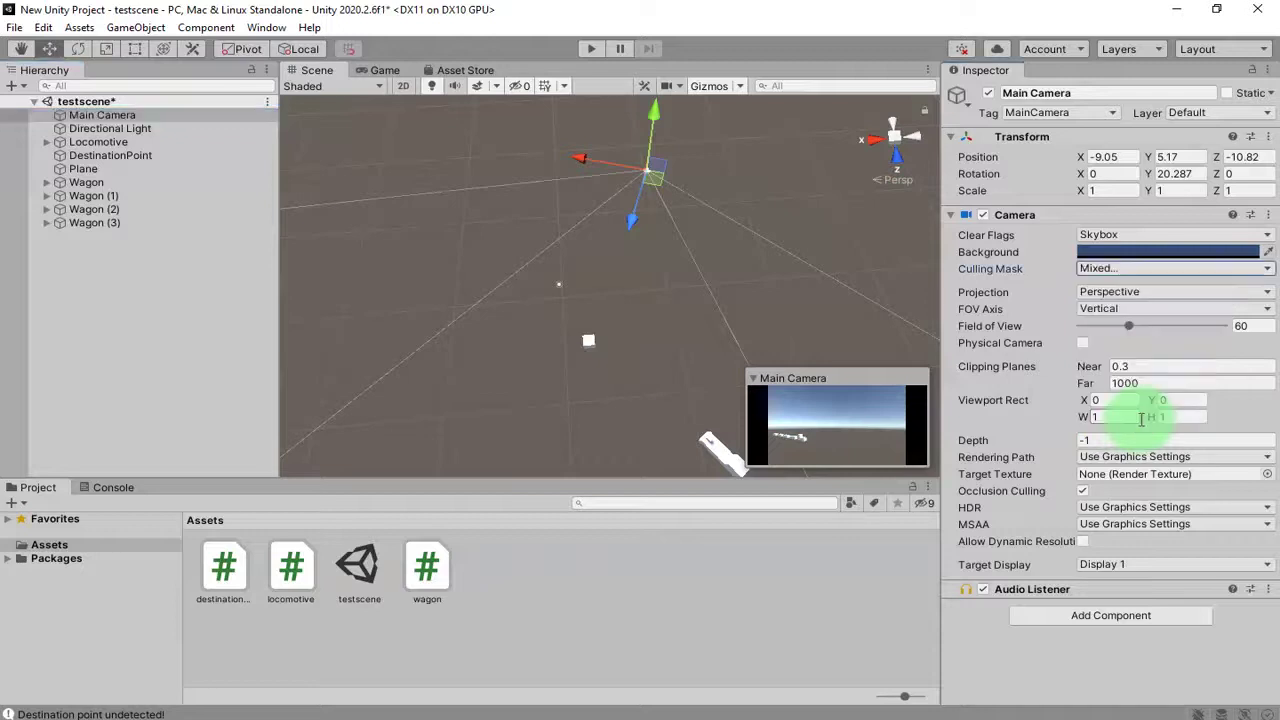
click(678, 361)
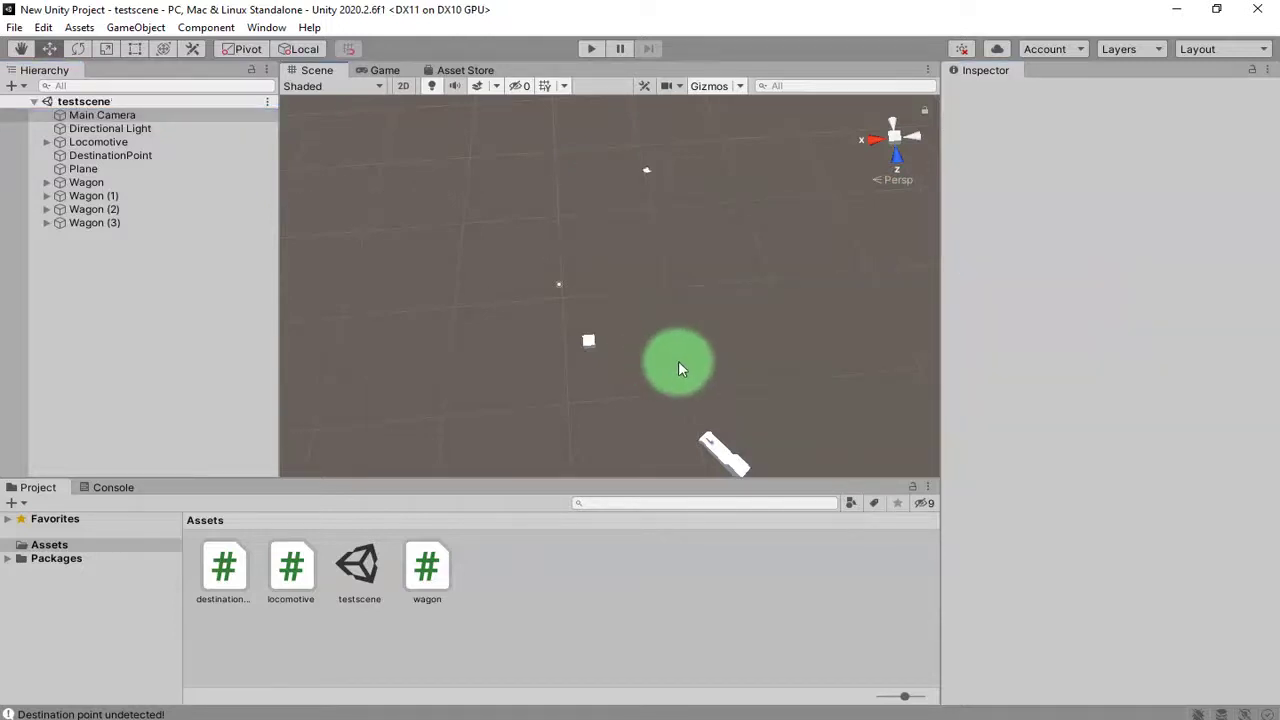
- Compare how the DestinationPoint cube is rendered in the Scene view and the Game view
middle_drag(678, 361, 705, 297)
click(616, 285)
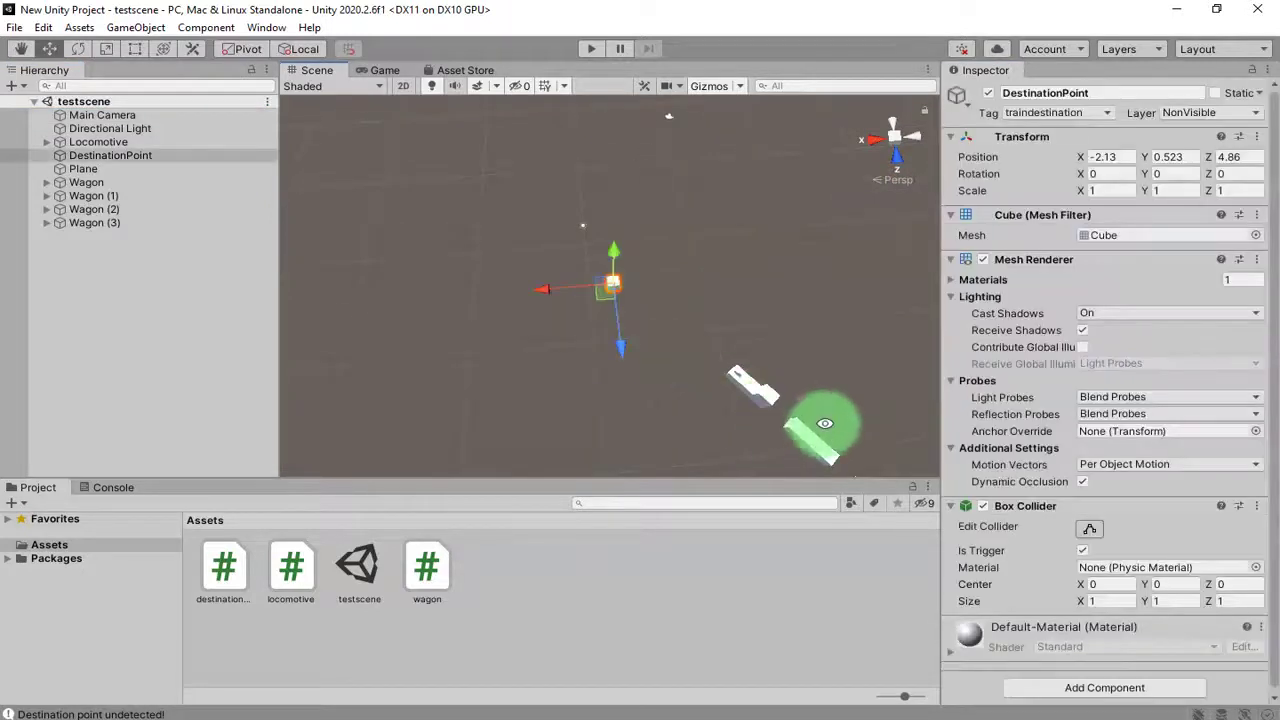
alt+drag(823, 426, 508, 164)
middle_drag(706, 354, 710, 298)
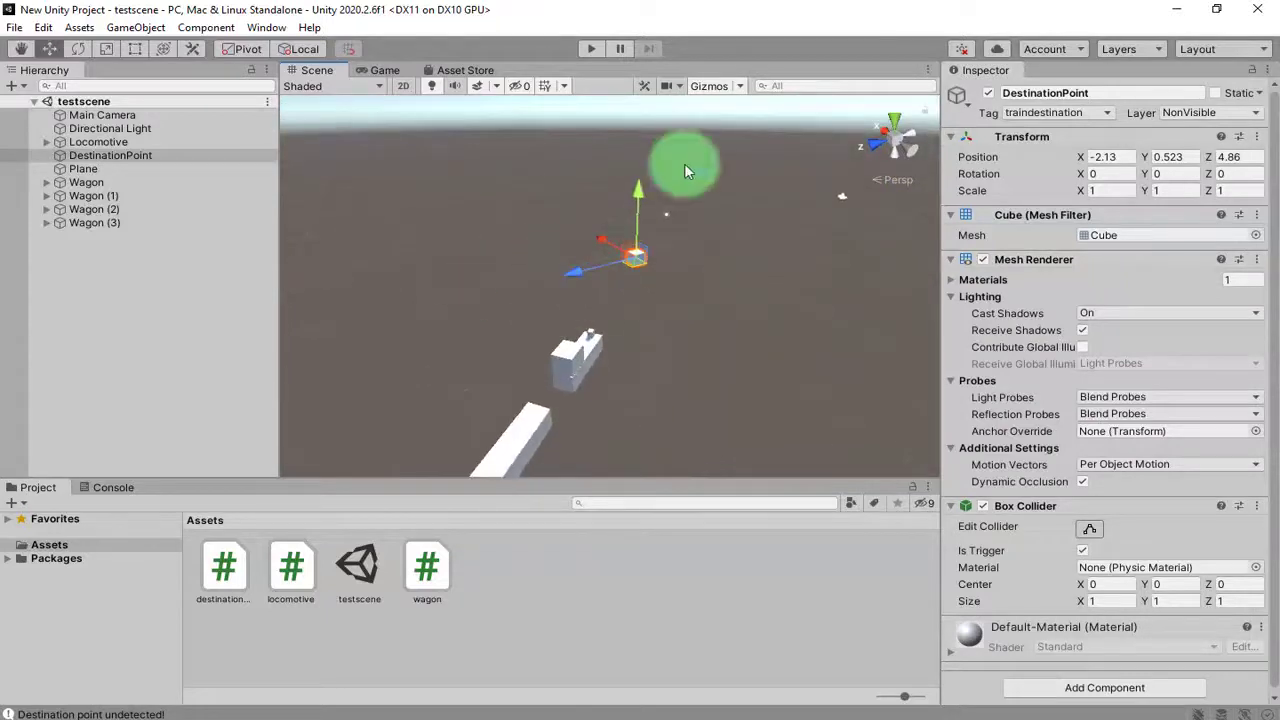
click(378, 70)
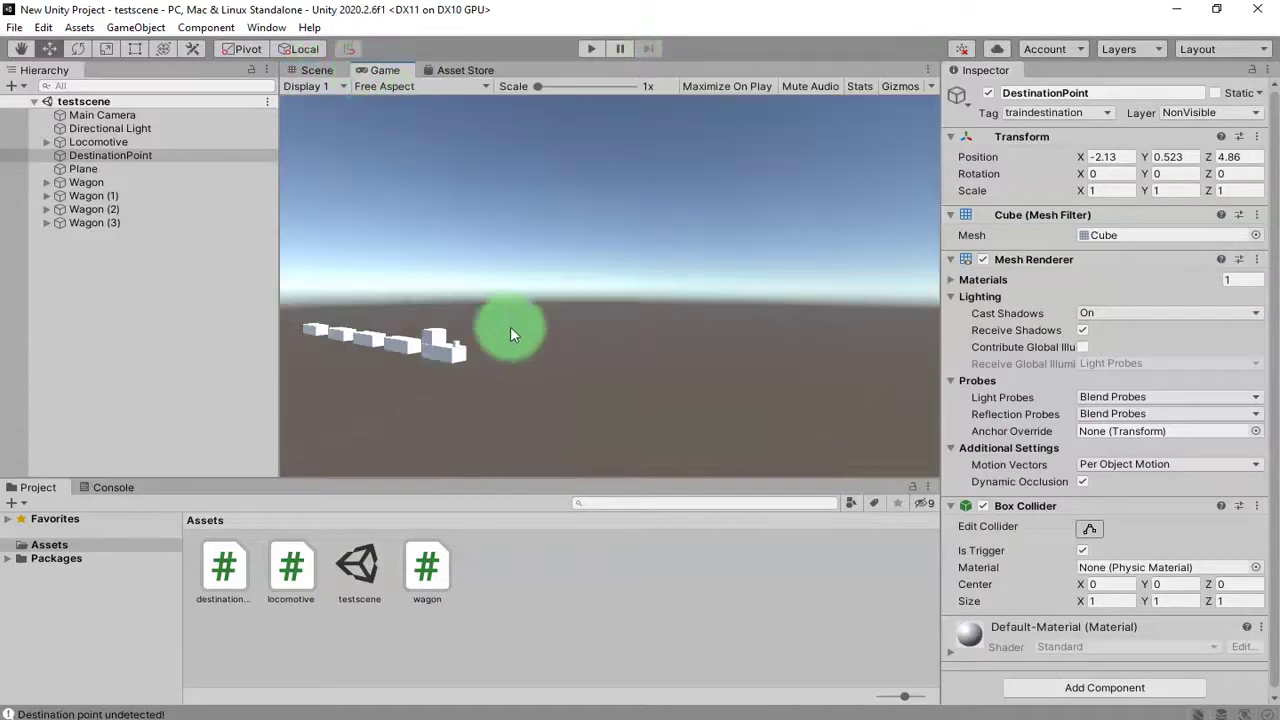
click(316, 70)
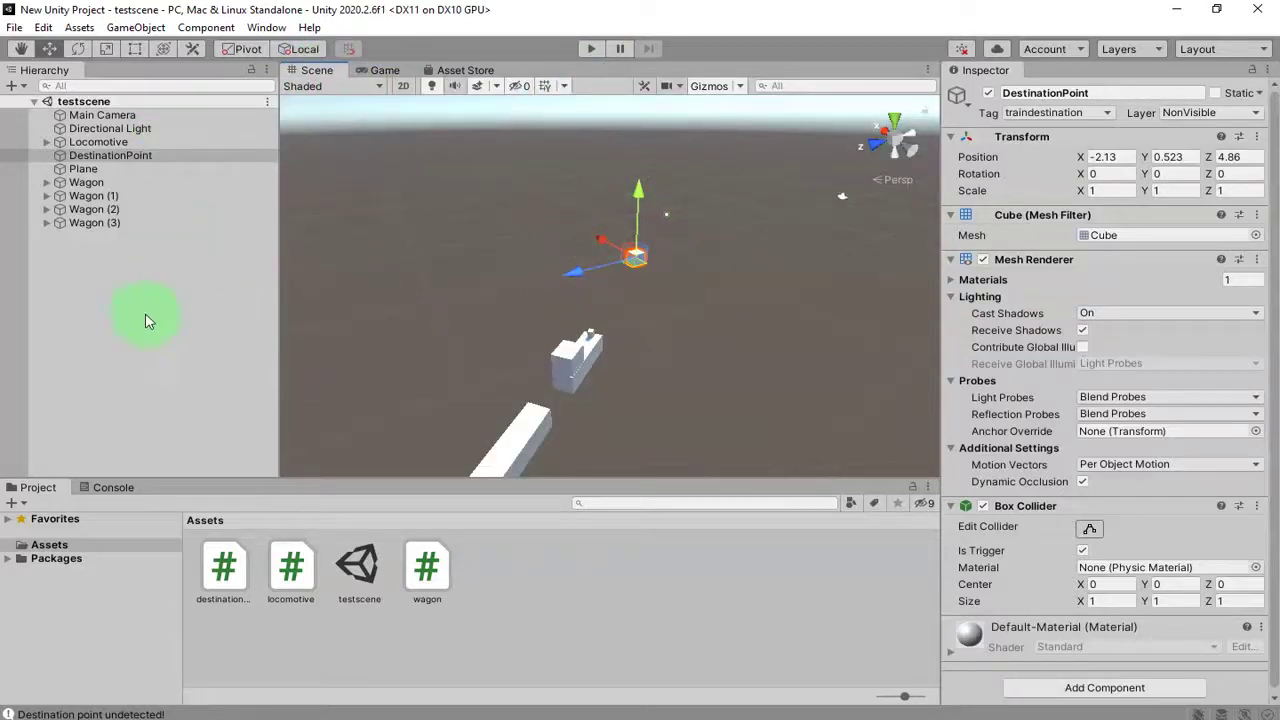
- Import ToyRailRoad.FBX from the ToyRailRoads folder in File Explorer into the project's Assets folder
click(178, 321)
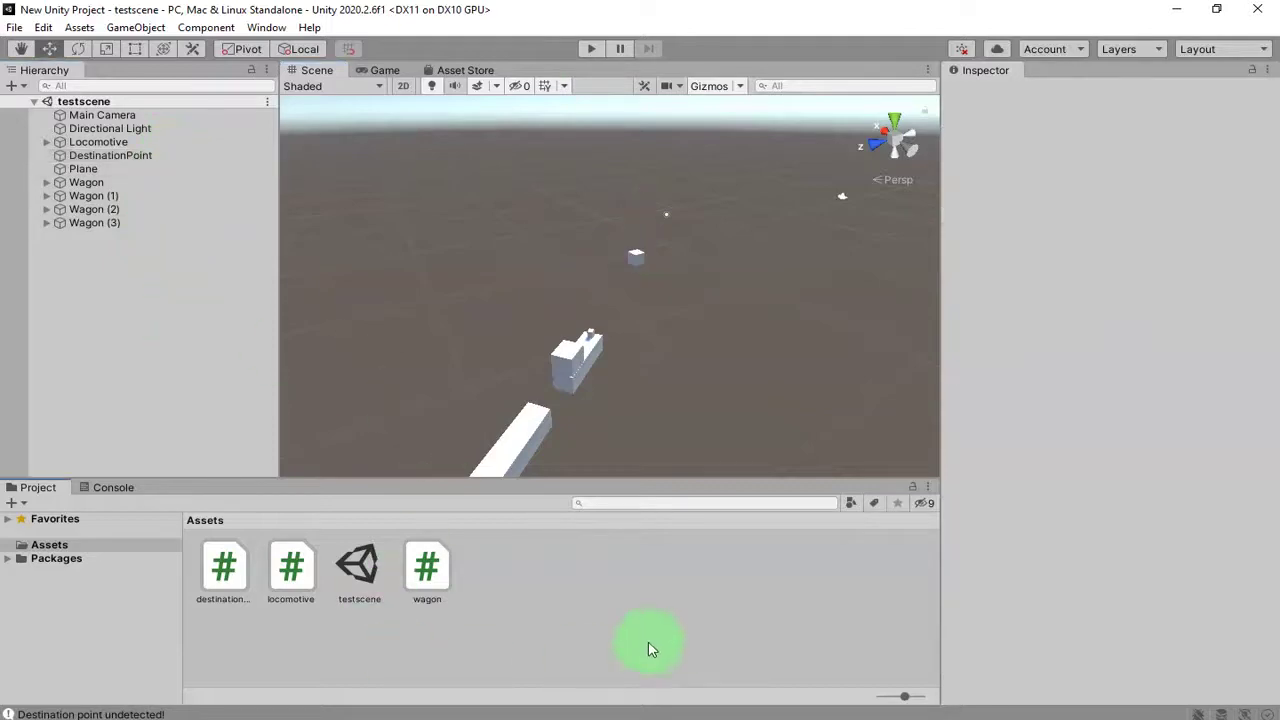
click(642, 717)
drag(229, 189, 691, 609)
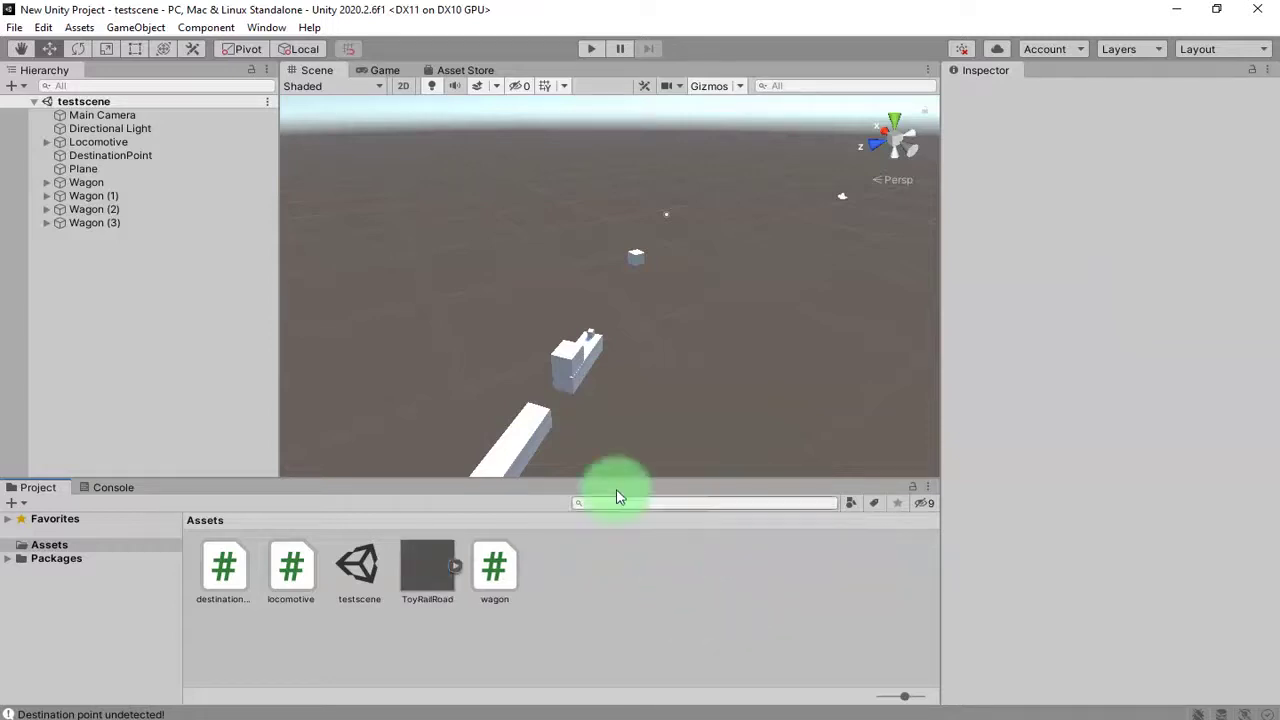
- Create a prefab of the DestinationPoint object in the Assets folder
click(636, 257)
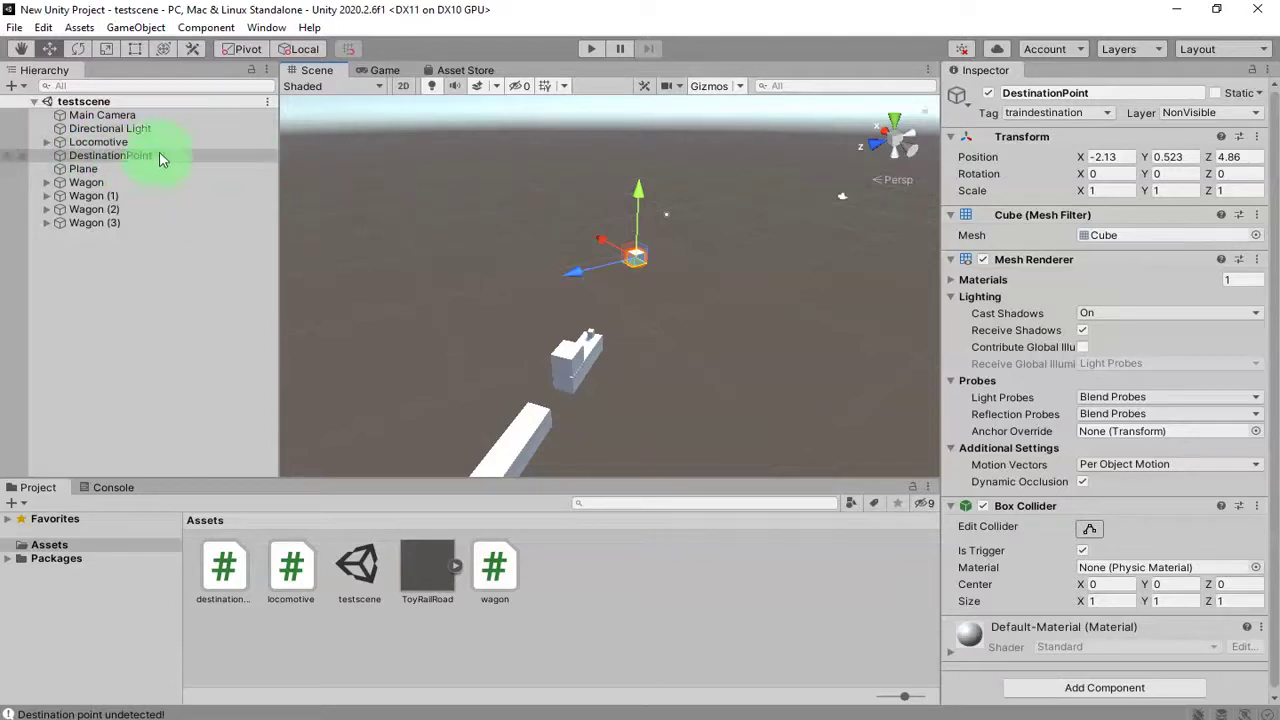
drag(159, 155, 682, 626)
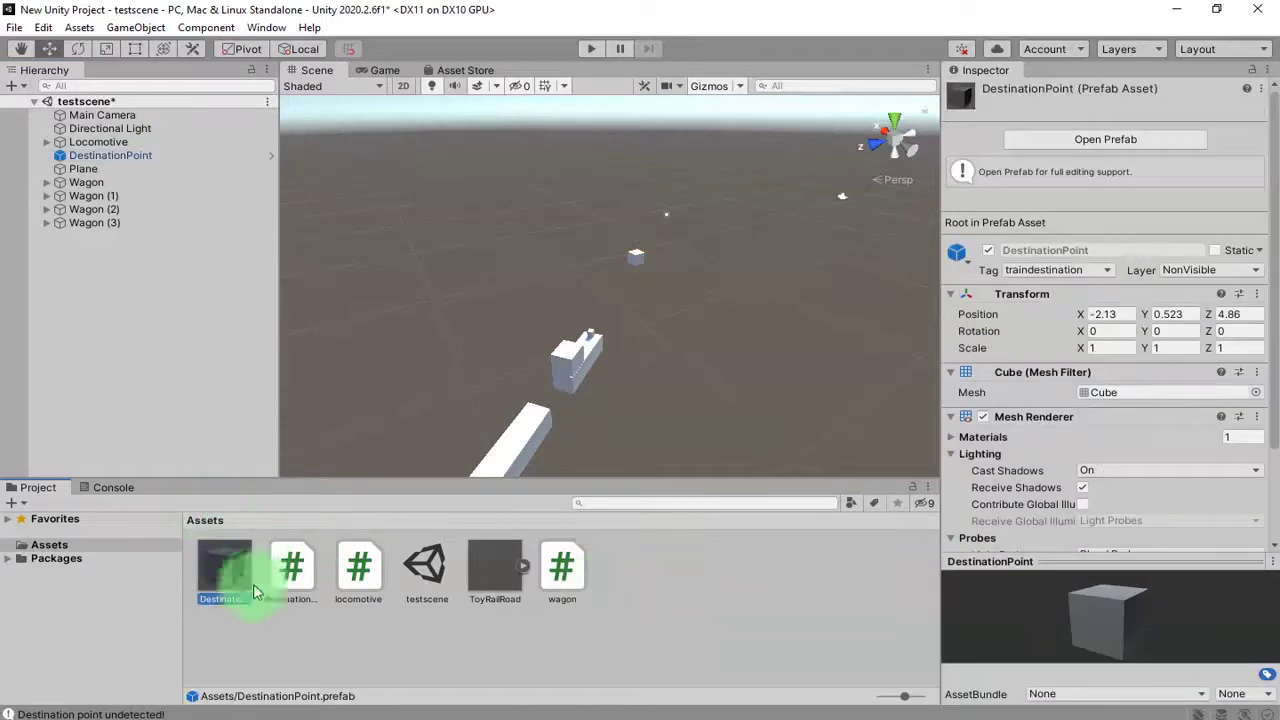
- Delete the DestinationPoint object from the scene hierarchy, keeping its prefab in the Assets folder
click(128, 155)
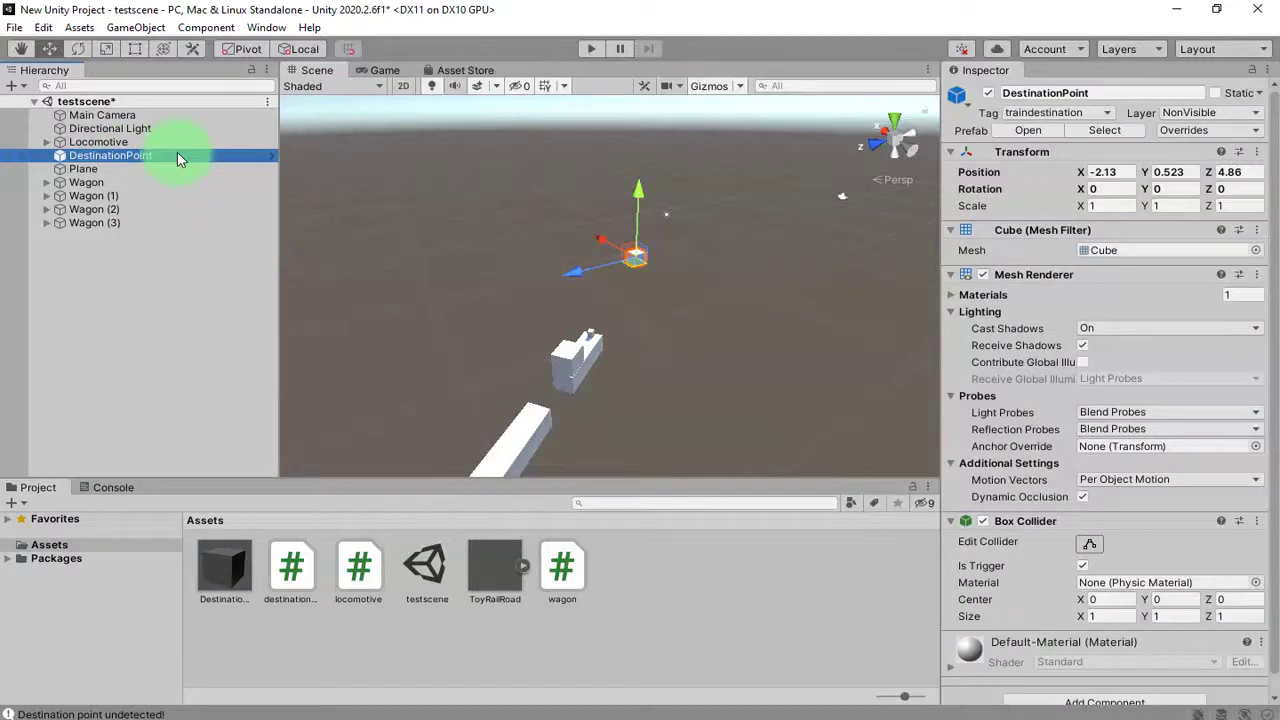
key(Delete)
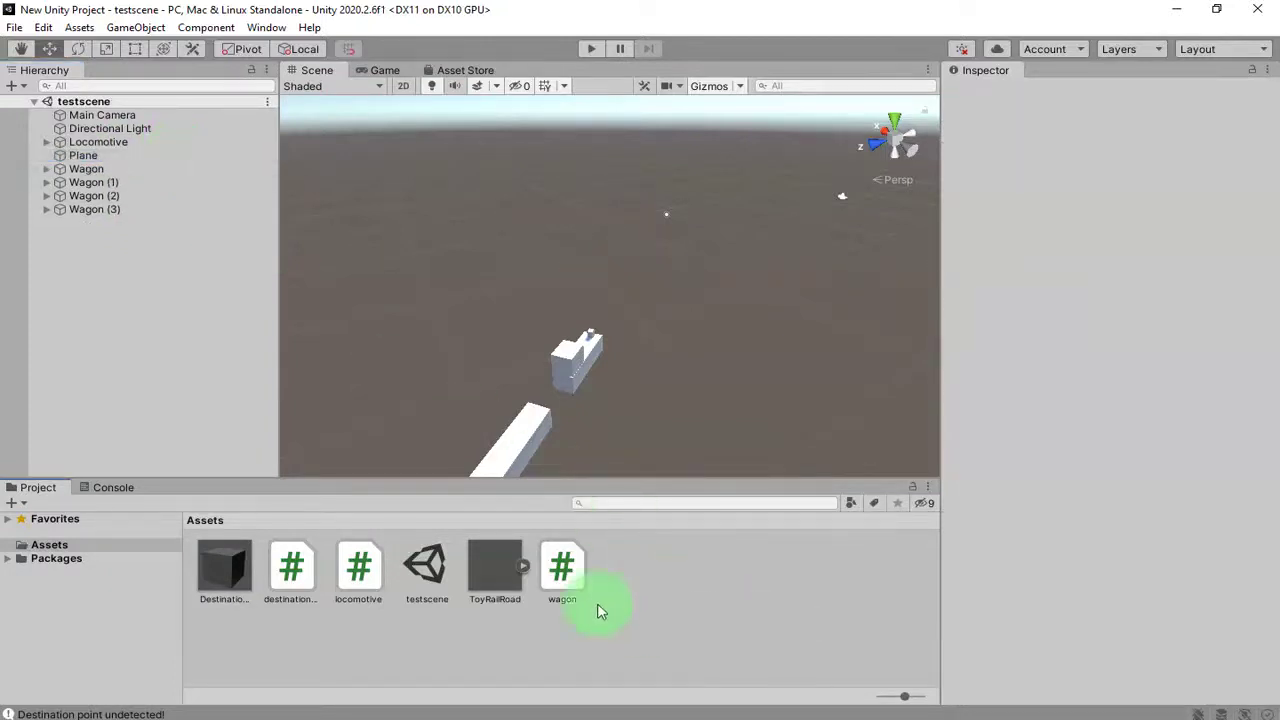
- Examine the rail pieces and meshes contained in the imported ToyRailRoad model asset
click(522, 565)
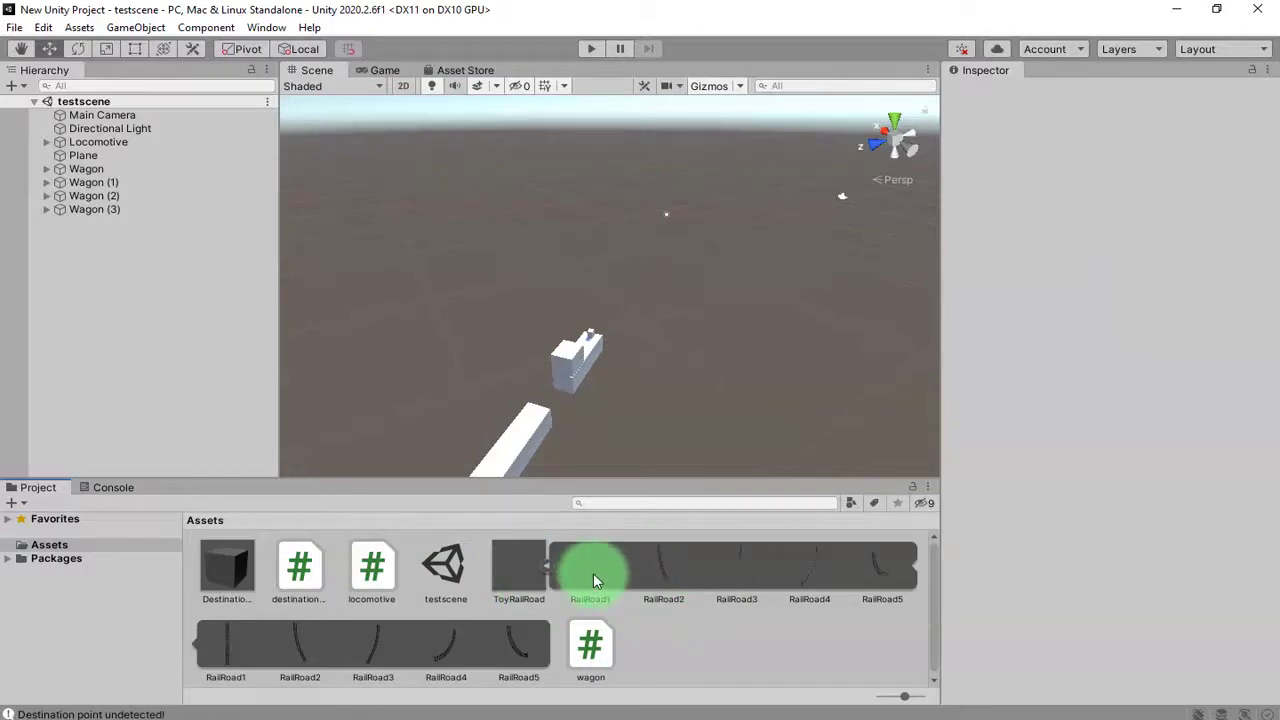
click(240, 639)
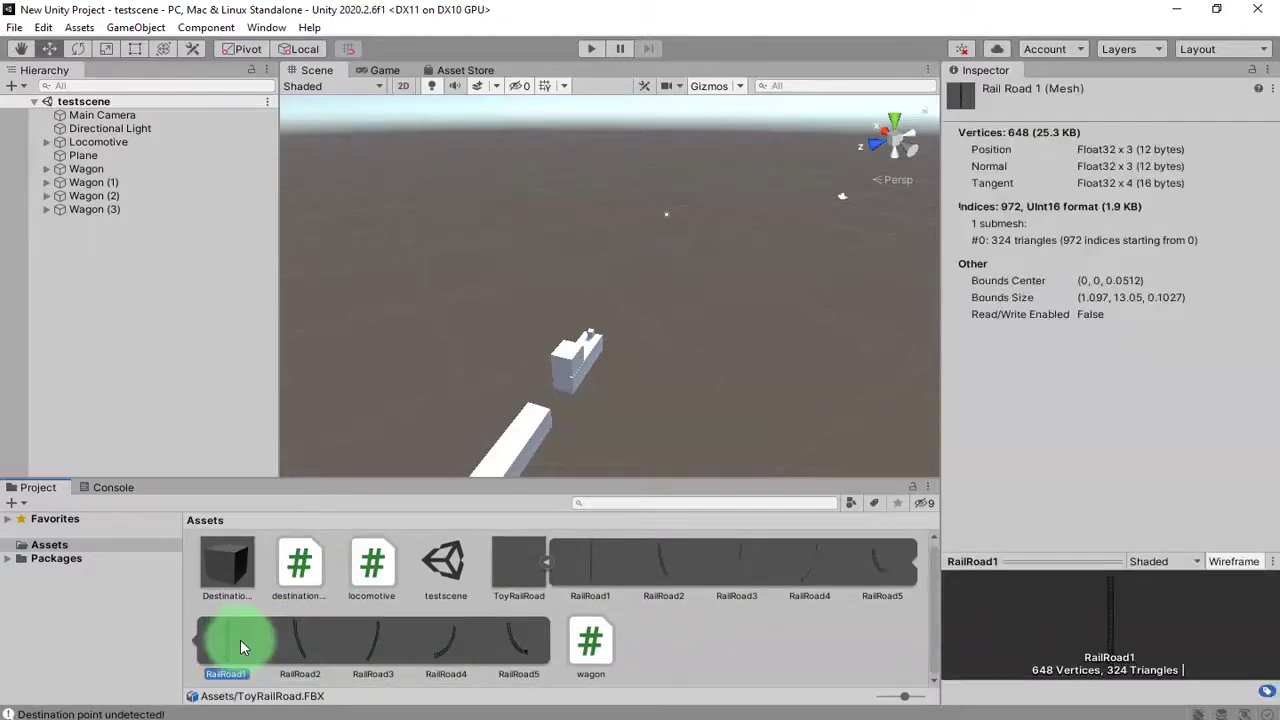
click(603, 567)
click(641, 580)
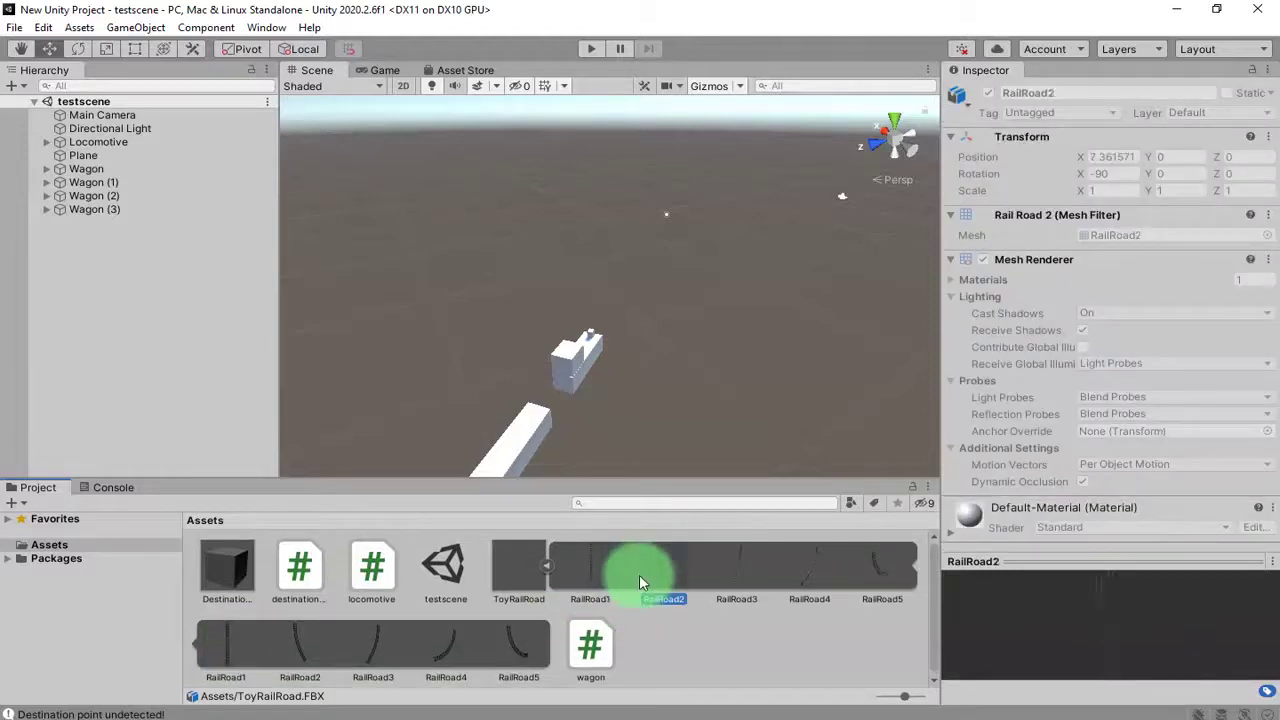
click(597, 573)
click(649, 578)
click(216, 646)
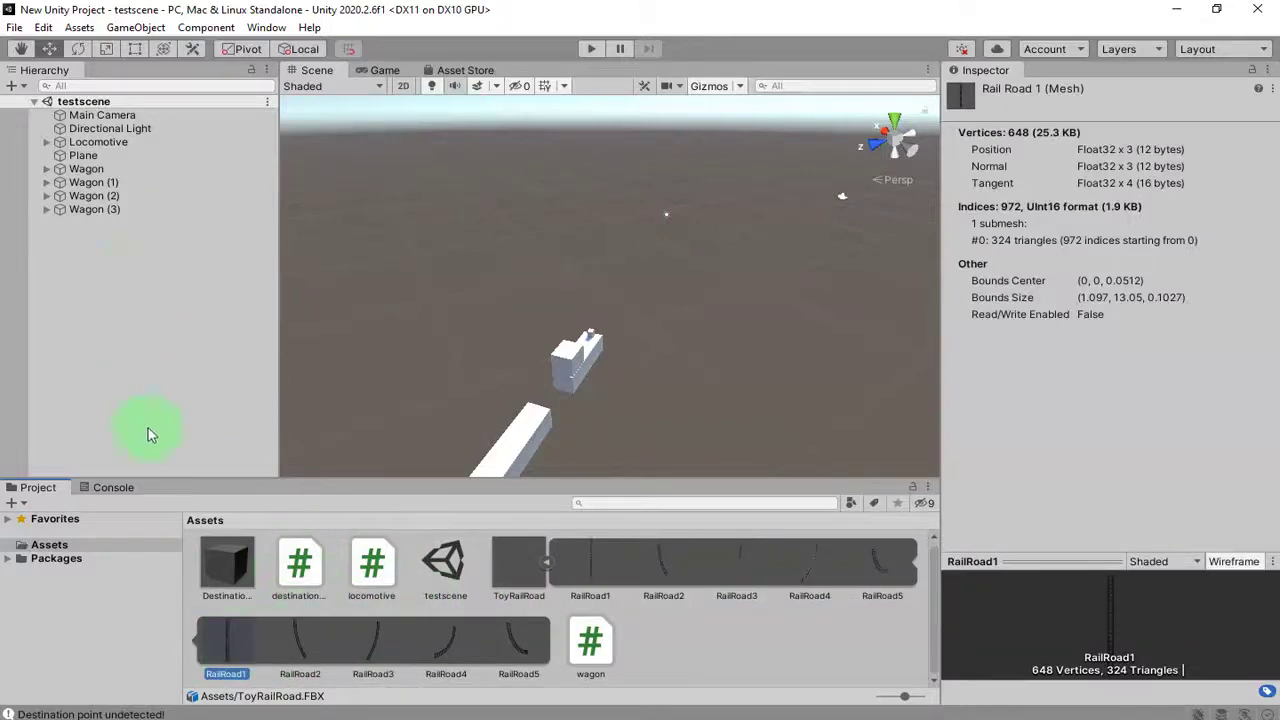
click(547, 561)
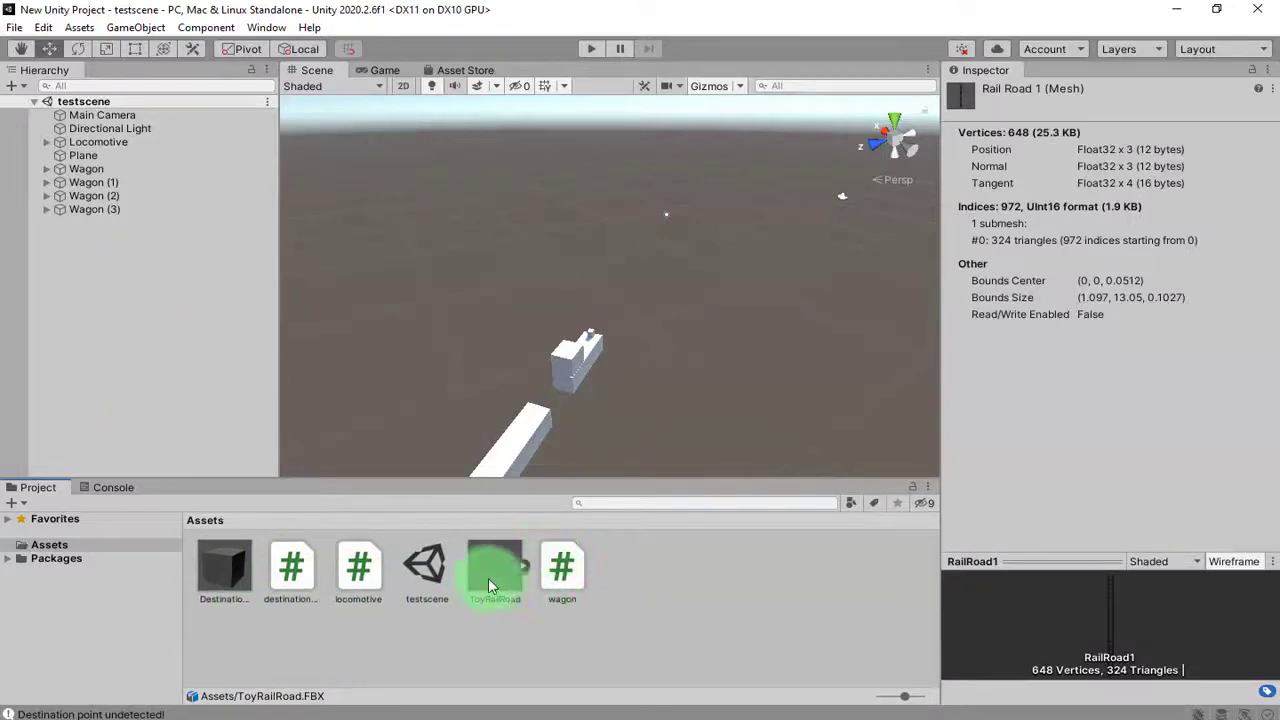
- Add the ToyRailRoad model to the scene and unpack its prefab completely
drag(548, 544, 177, 347)
mouse_move(562, 337)
alt+mouse_down()
mouse_move(586, 337)
mouse_move(490, 358)
mouse_move(677, 386)
mouse_move(609, 274)
mouse_move(562, 284)
mouse_move(560, 352)
alt+mouse_up()
click(59, 222)
click(47, 223)
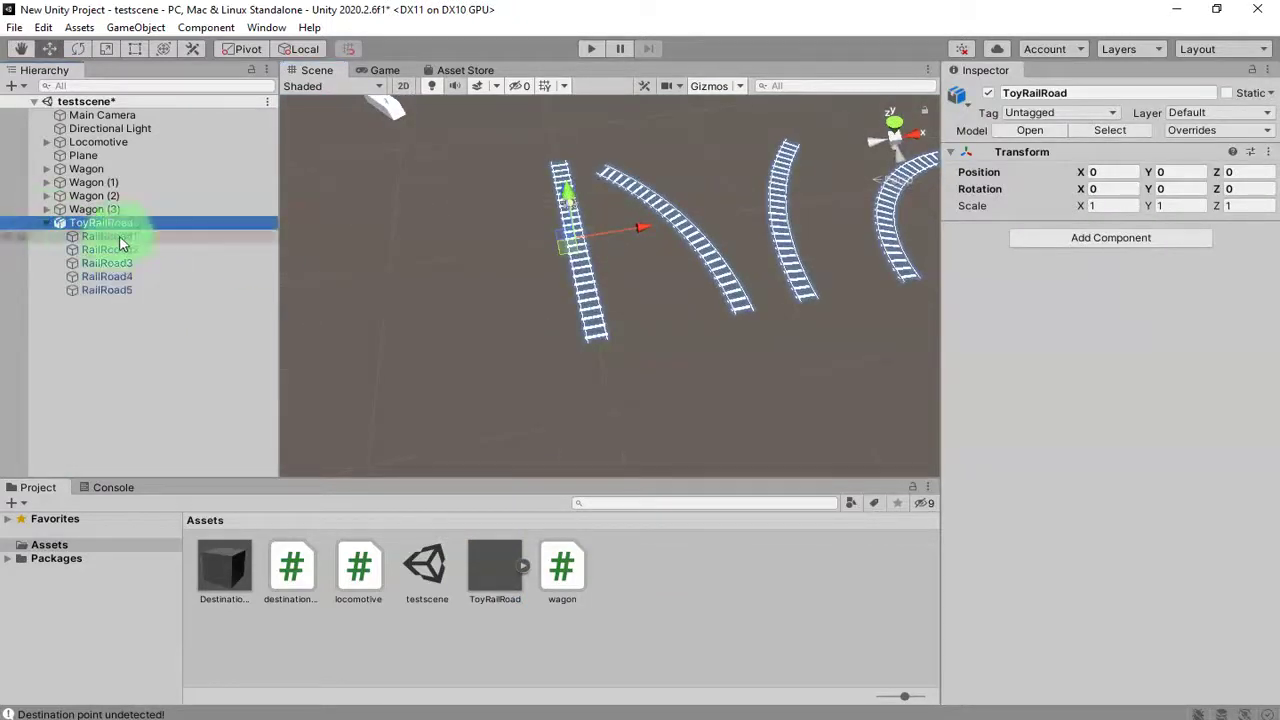
right_click(137, 226)
mouse_move(266, 428)
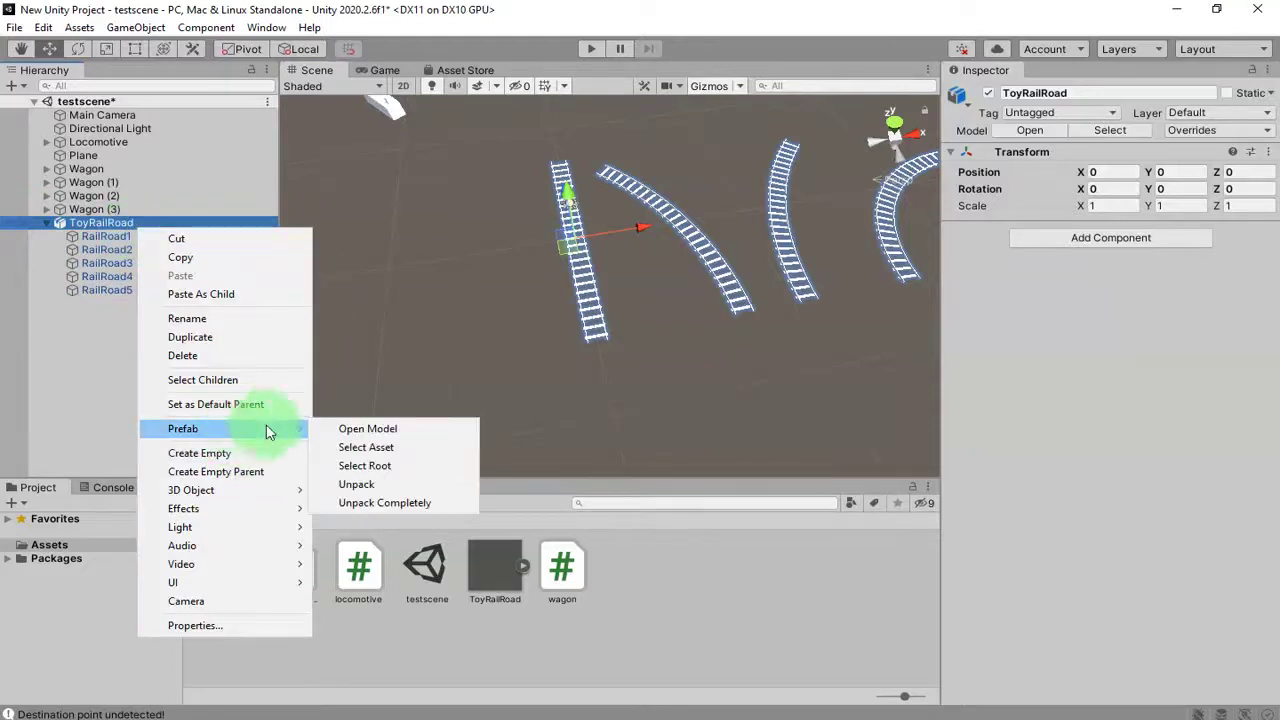
click(394, 505)
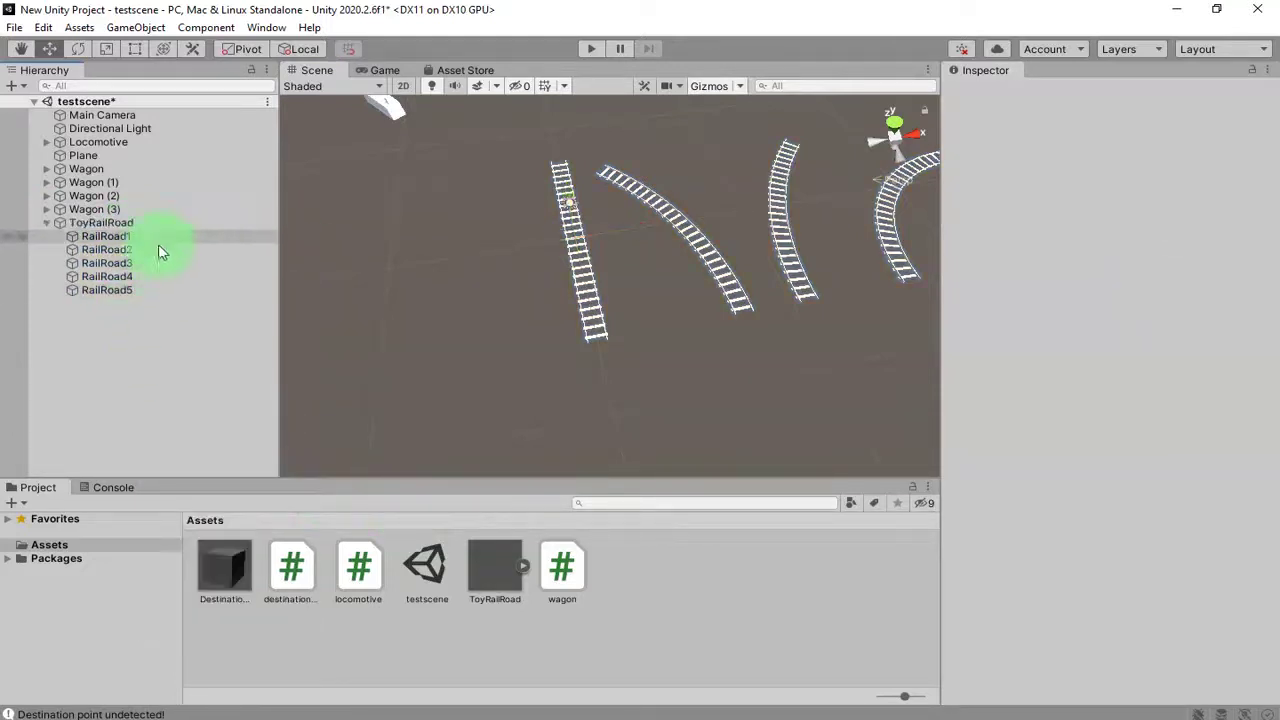
- Move RailRoad1 through RailRoad5 out of the ToyRailRoad parent to the scene root and delete the empty parent
click(113, 237)
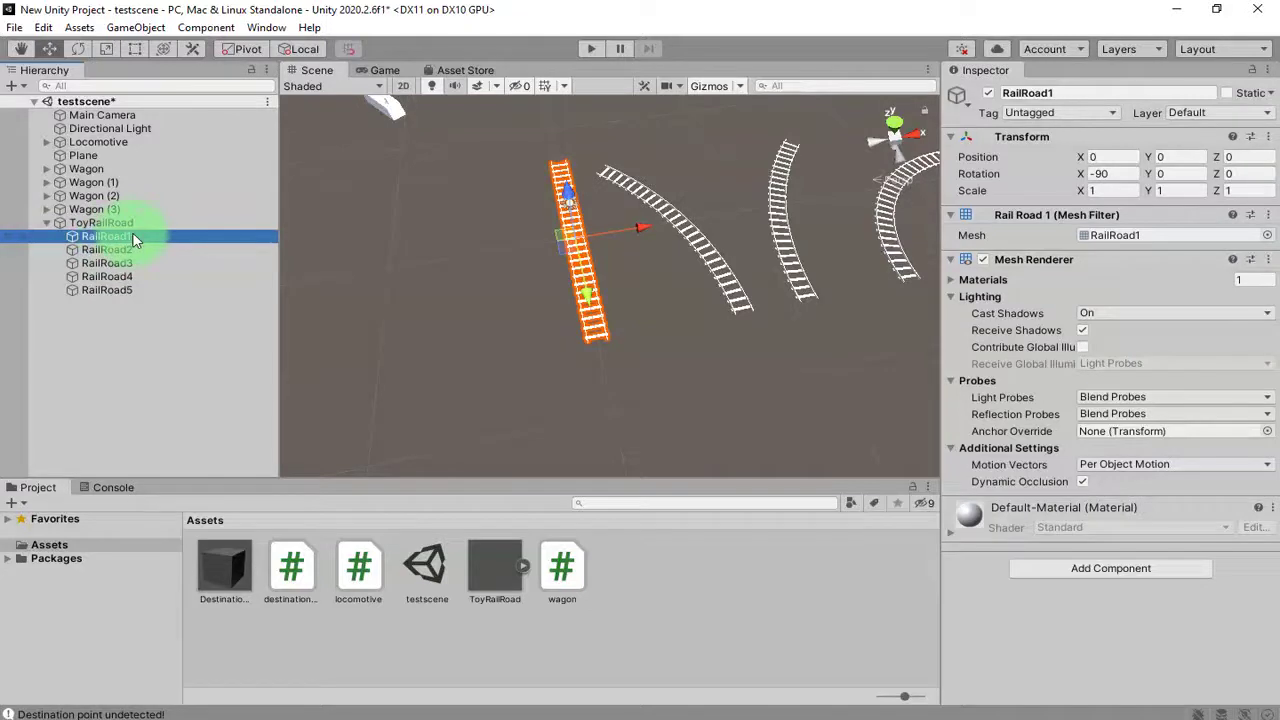
shift+click(126, 288)
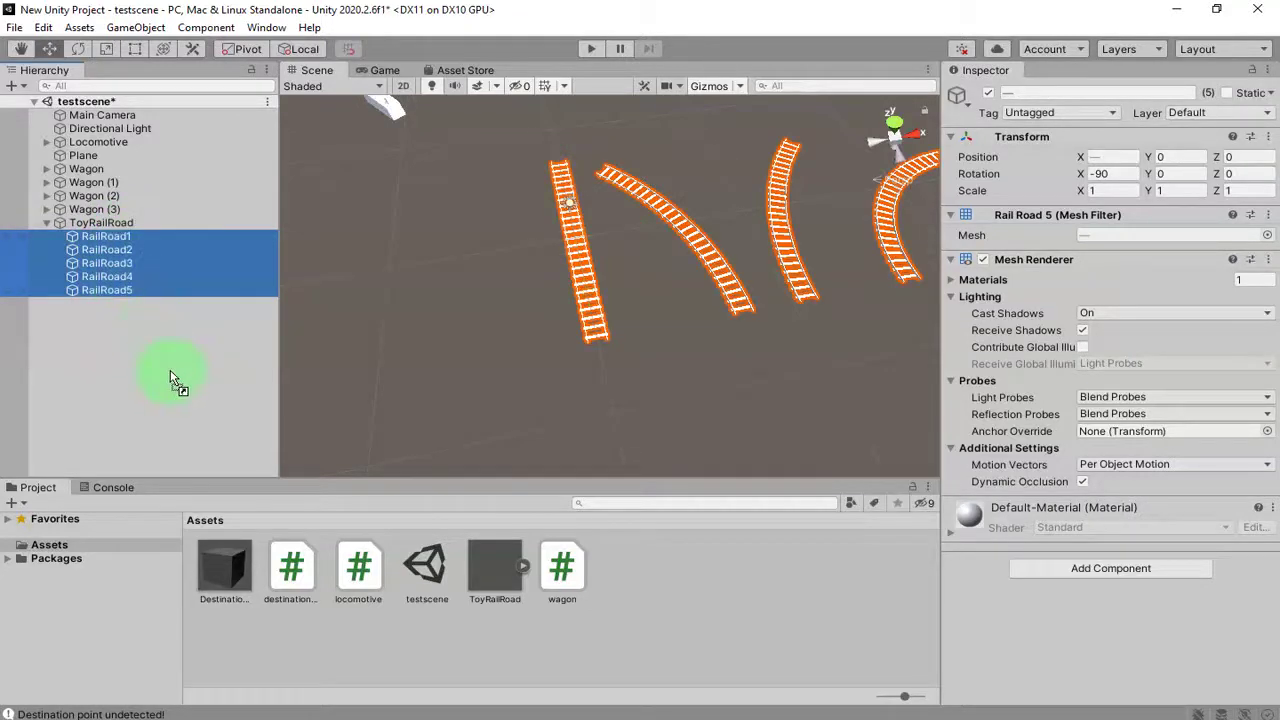
drag(170, 370, 170, 370)
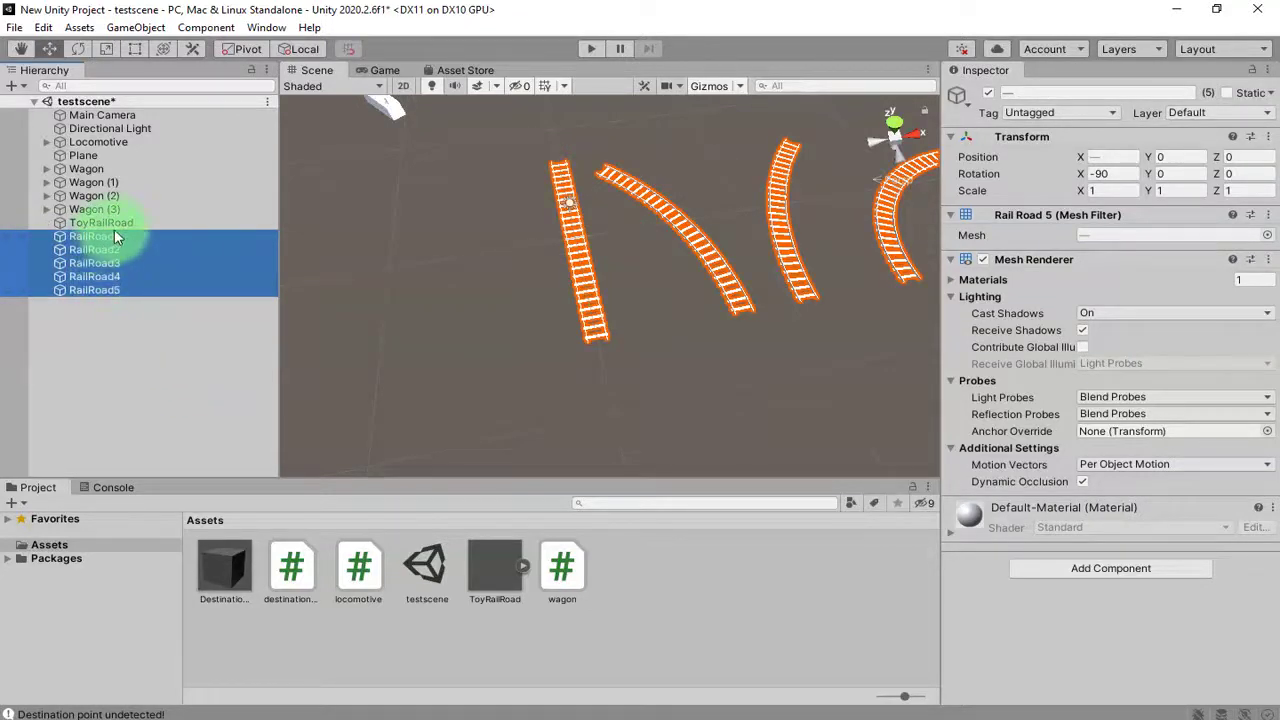
click(118, 225)
key(Delete)
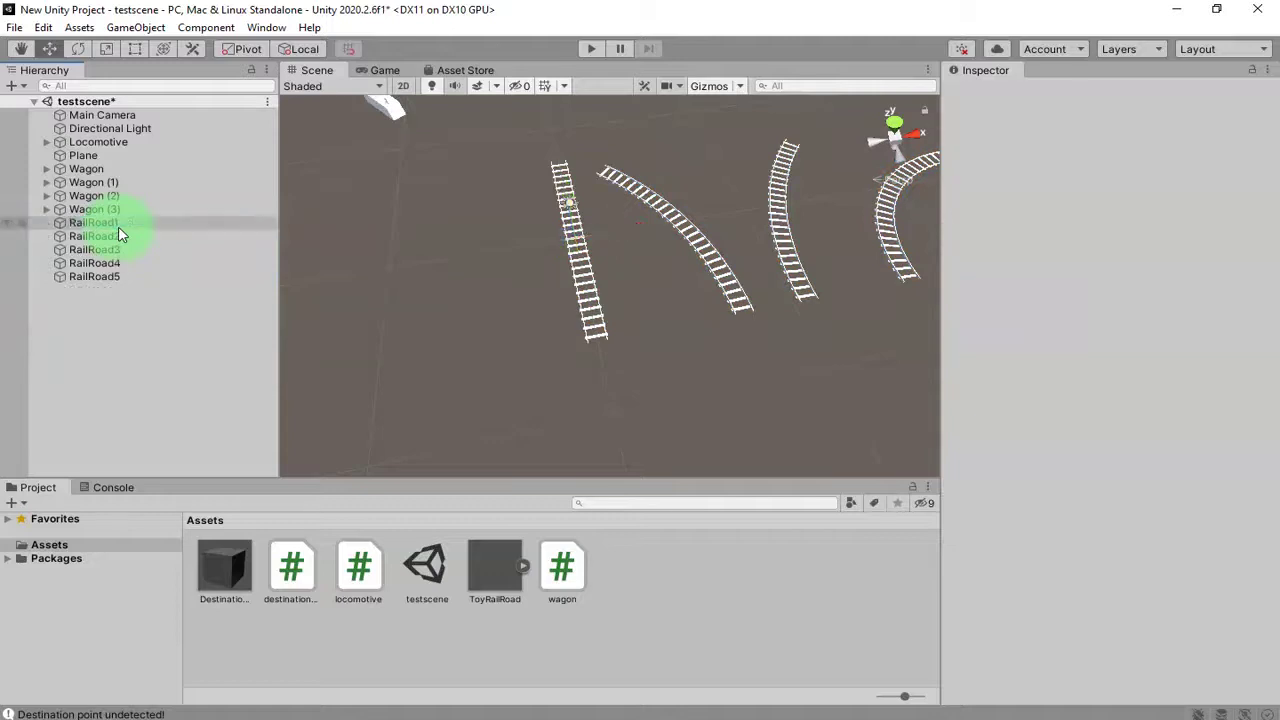
- Create a prefab of the straight RailRoad1 piece in the Assets folder
click(118, 225)
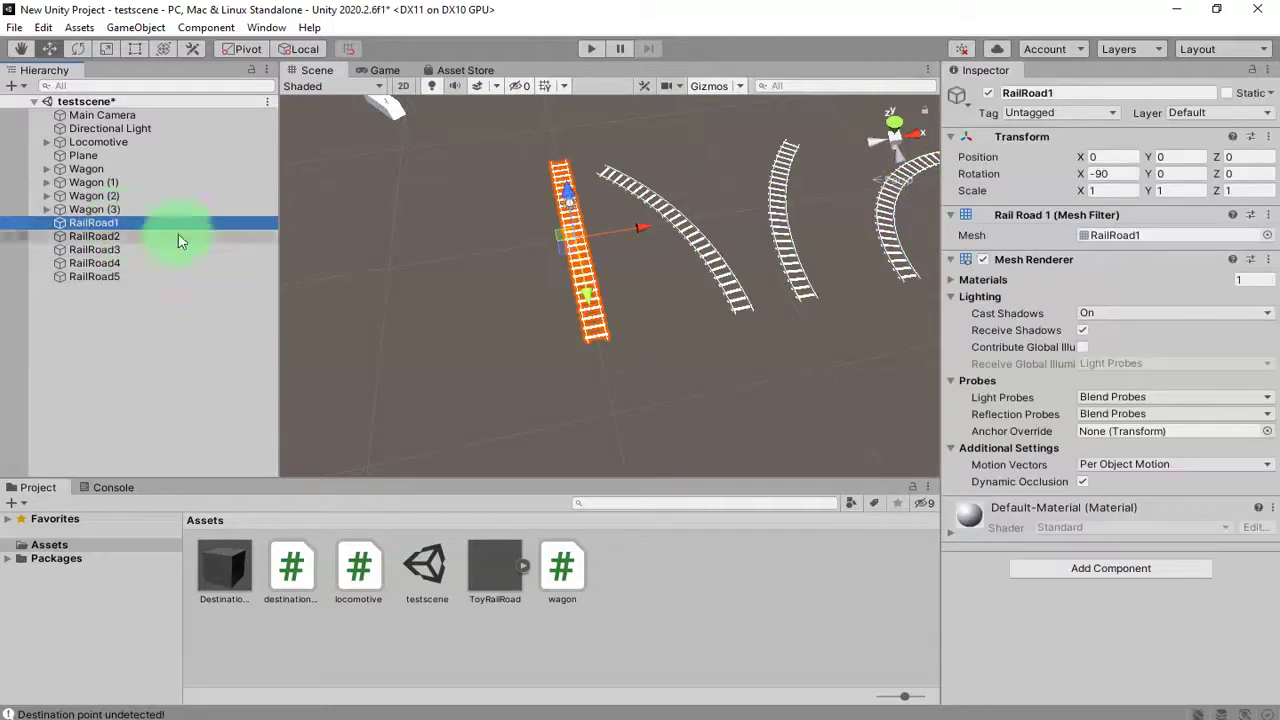
alt+drag(515, 314, 668, 364)
scroll(666, 357, up, 2)
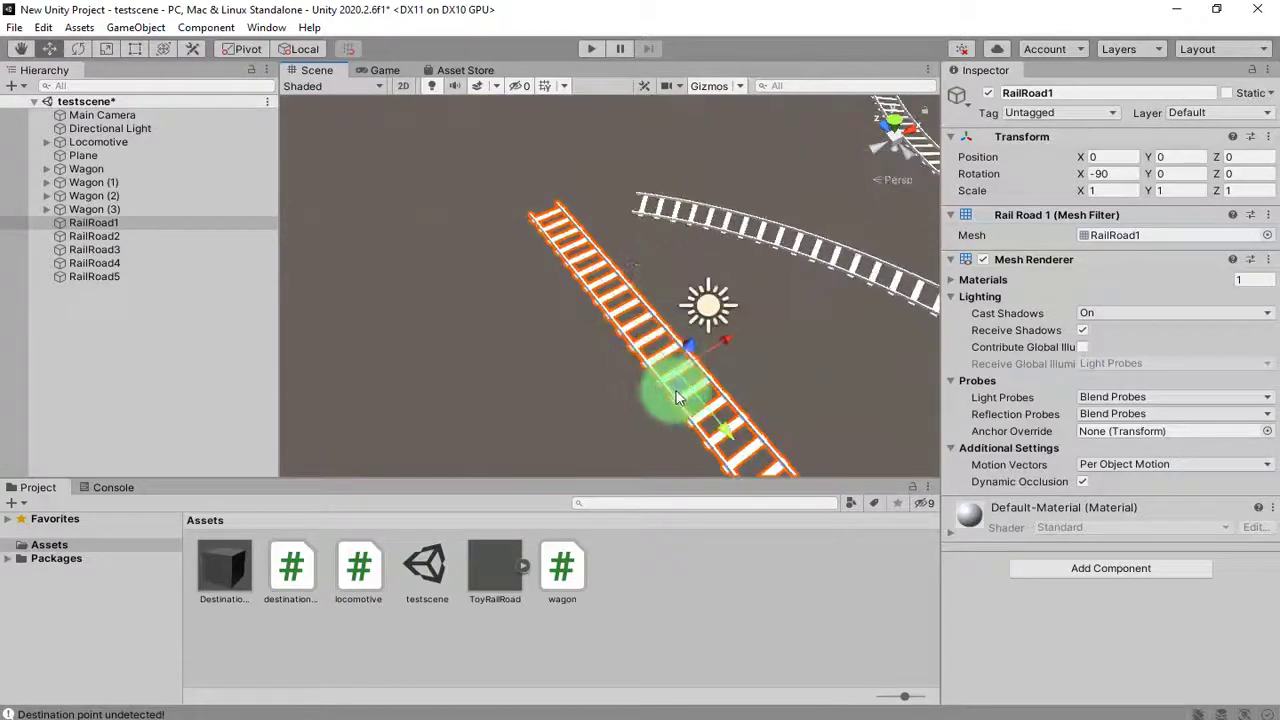
middle_drag(674, 392, 638, 329)
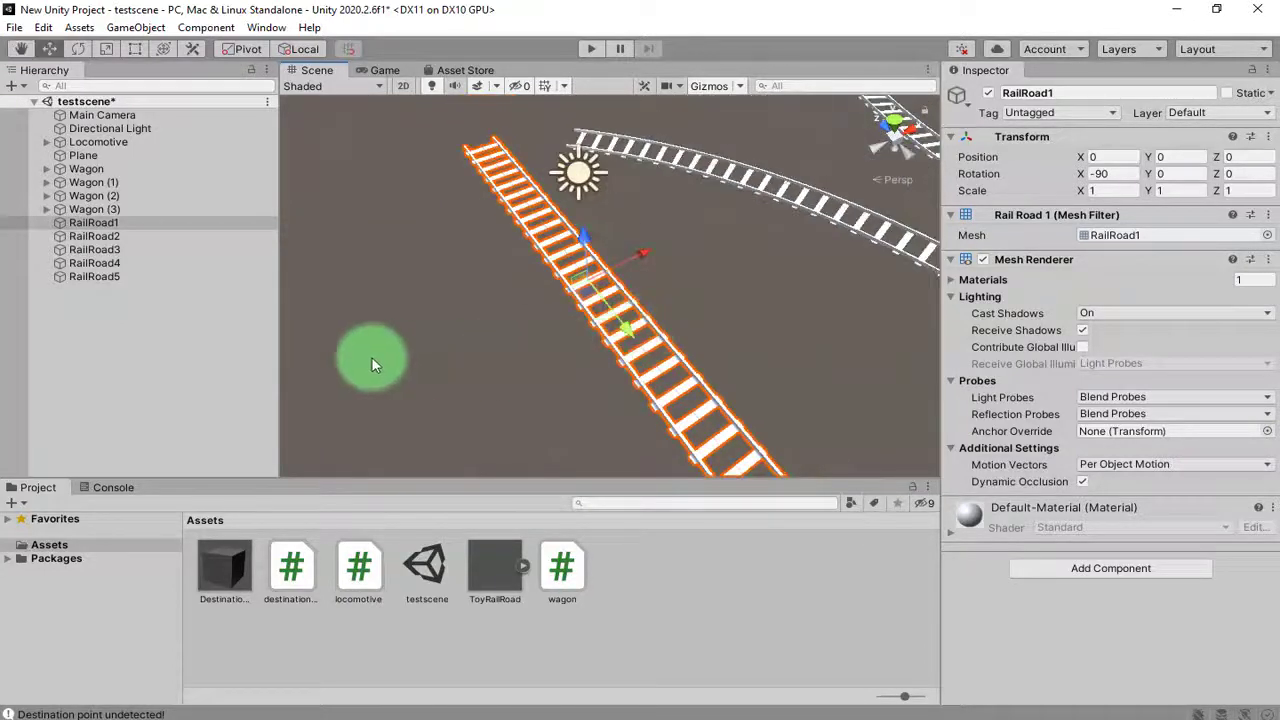
drag(105, 224, 590, 548)
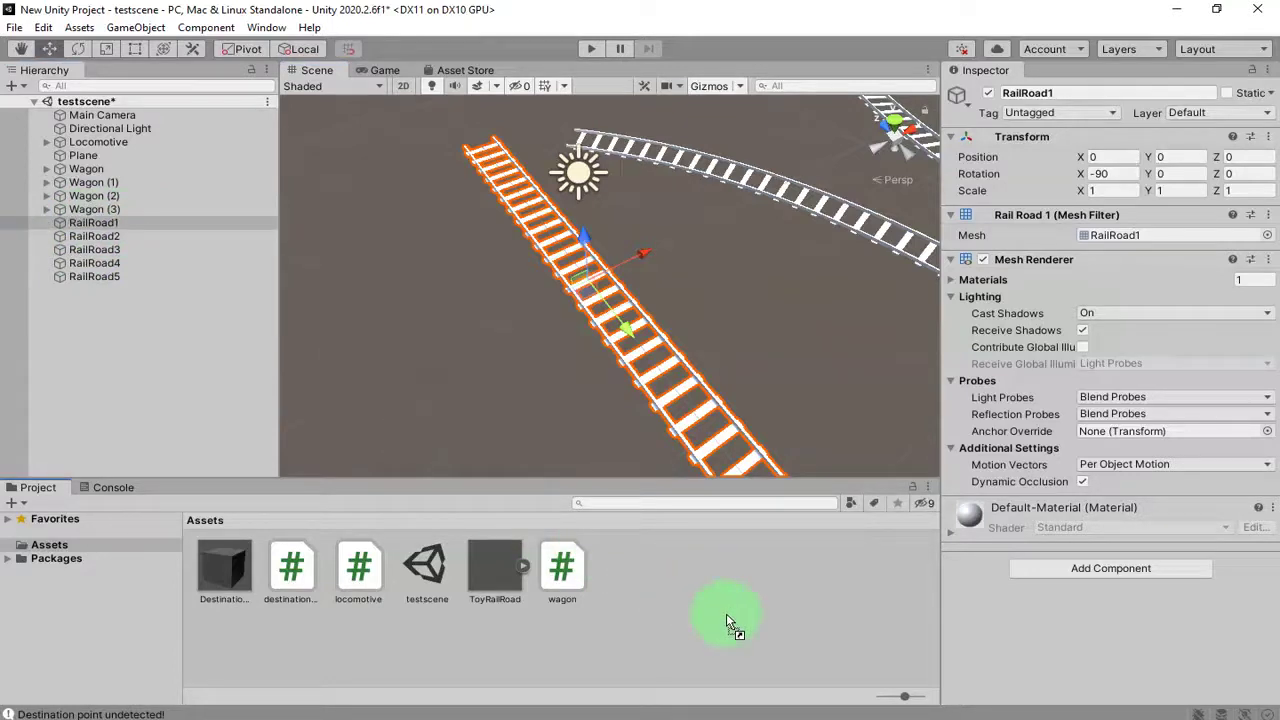
drag(726, 613, 726, 613)
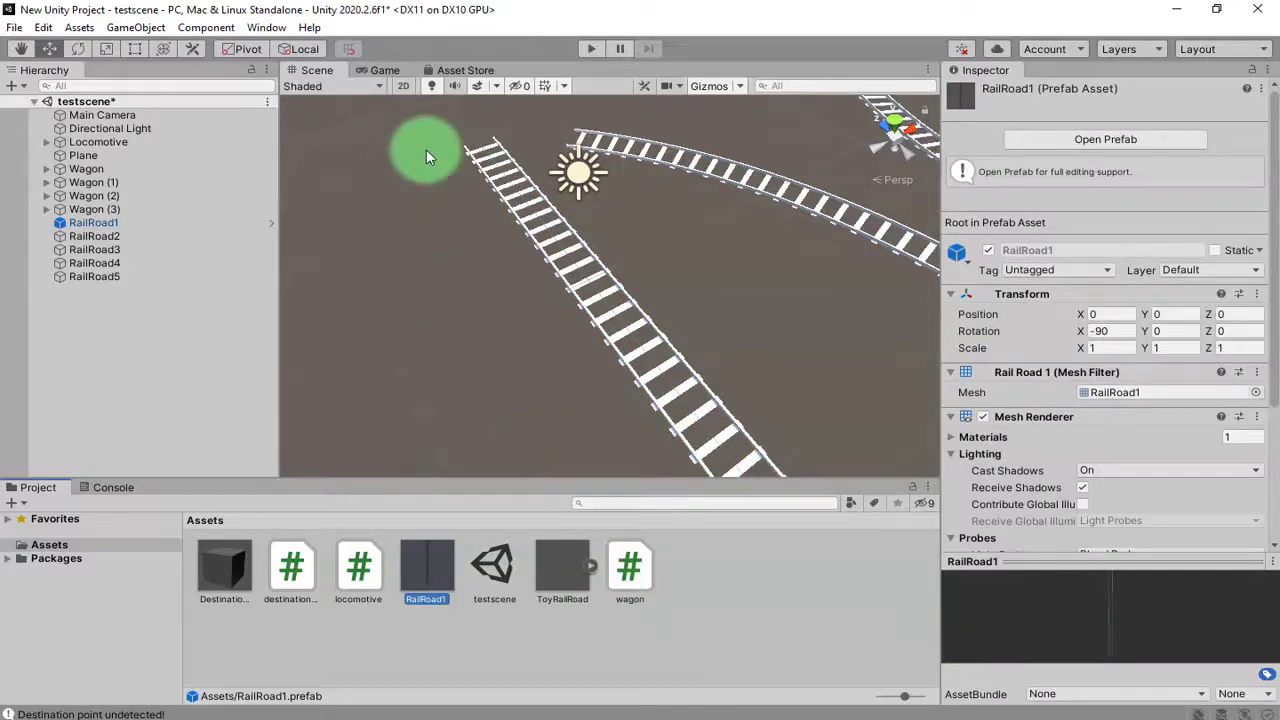
- Open the RailRoad1 prefab and add the DestinationPoint prefab as its child at position 0, 0, 0
double_click(441, 556)
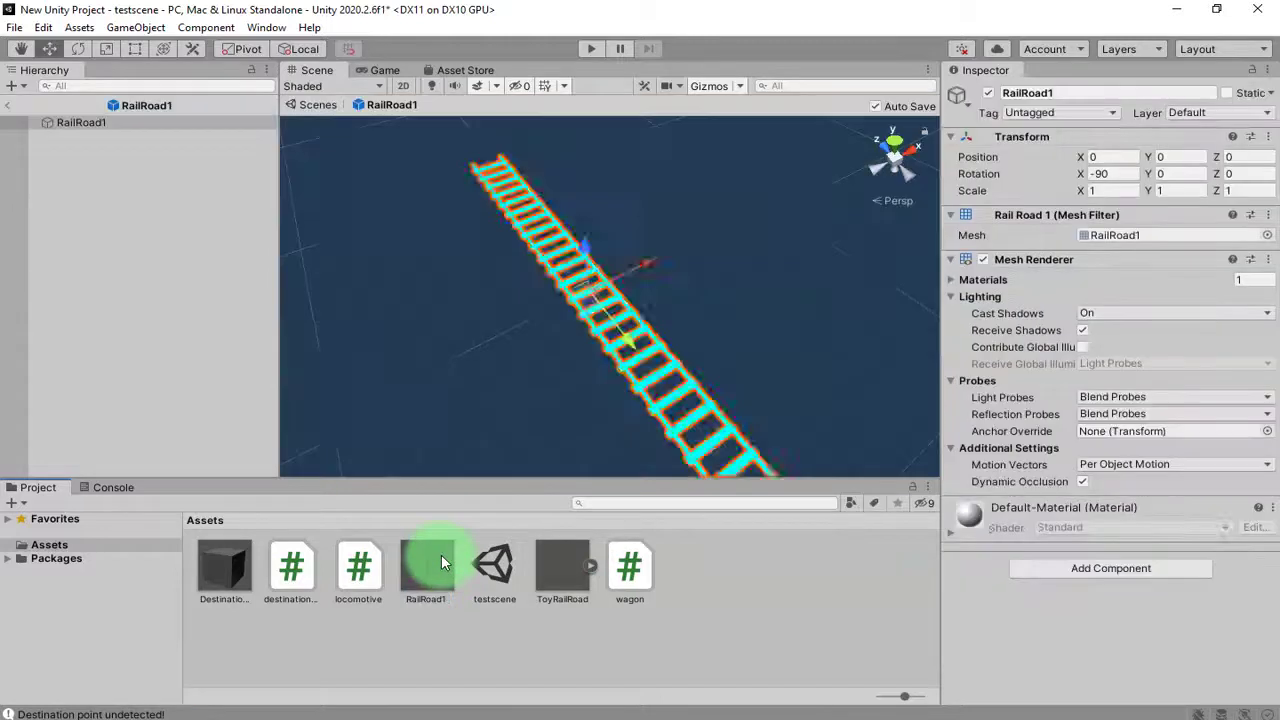
middle_drag(729, 429, 714, 357)
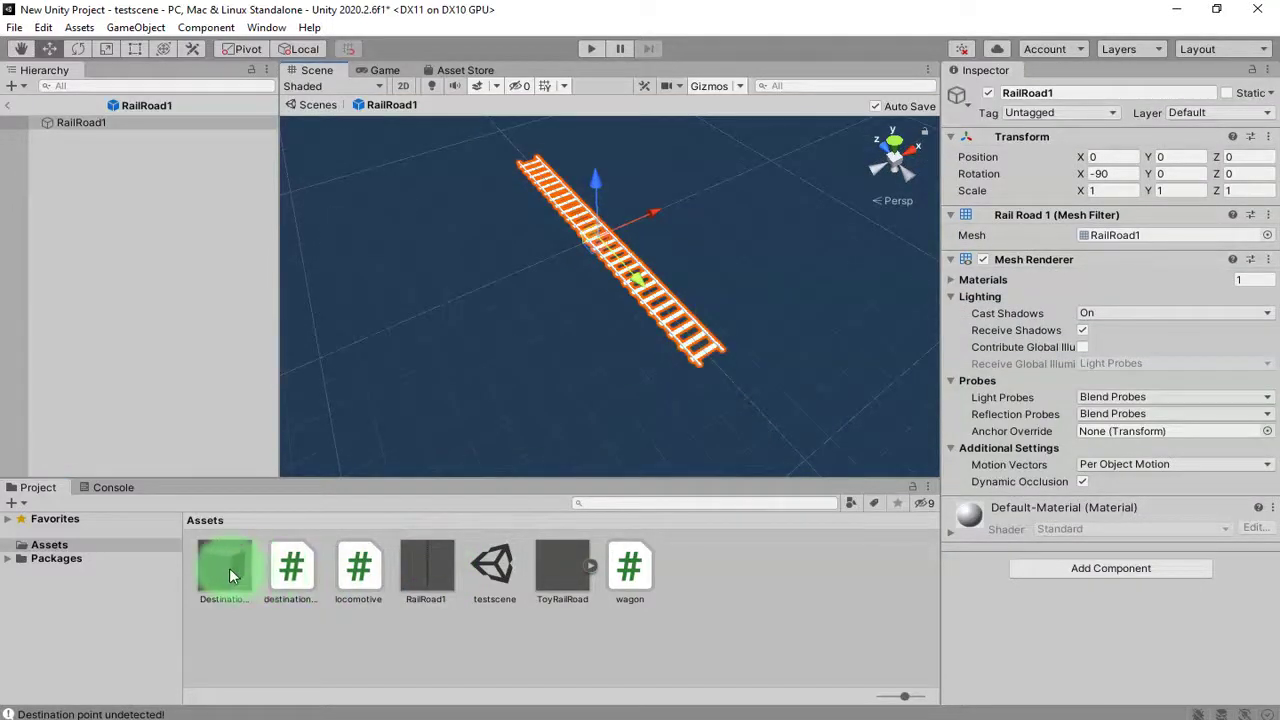
drag(229, 568, 157, 271)
alt+drag(574, 260, 770, 232)
mouse_move(640, 334)
alt+mouse_down()
mouse_move(474, 160)
mouse_move(636, 348)
alt+mouse_up()
click(1095, 172)
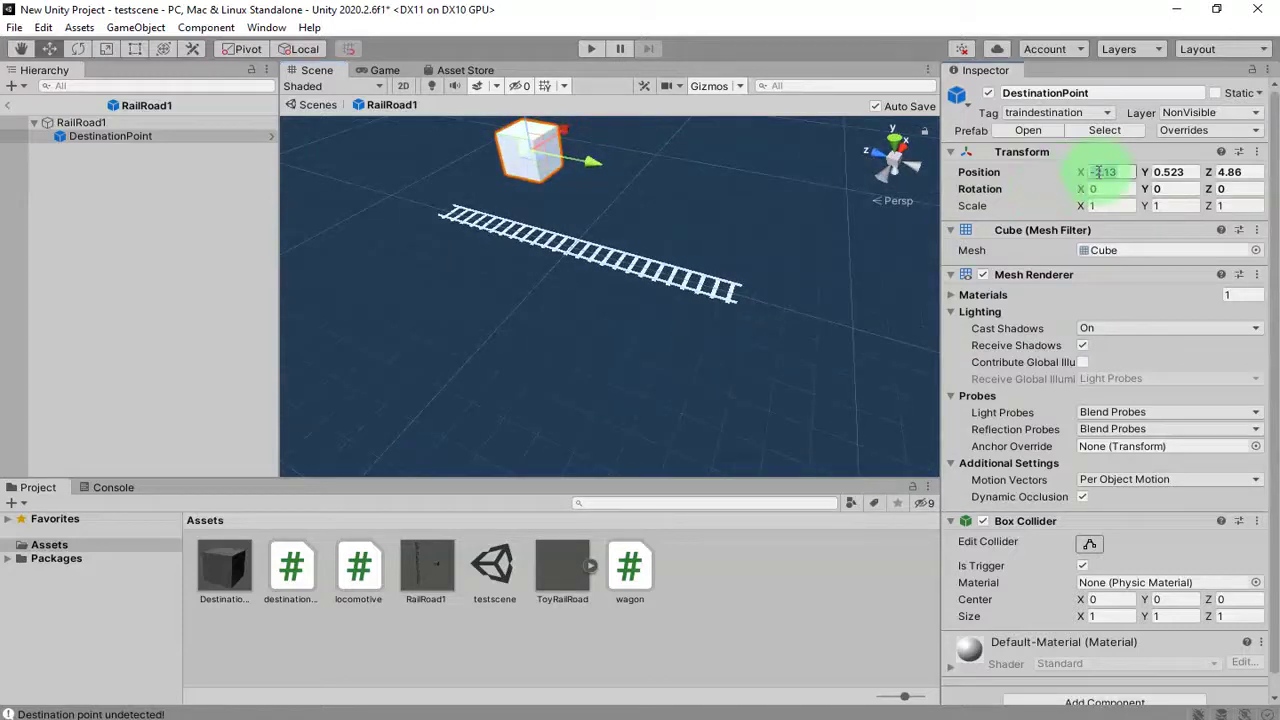
text(0)
key(Tab)
text(0)
key(Tab)
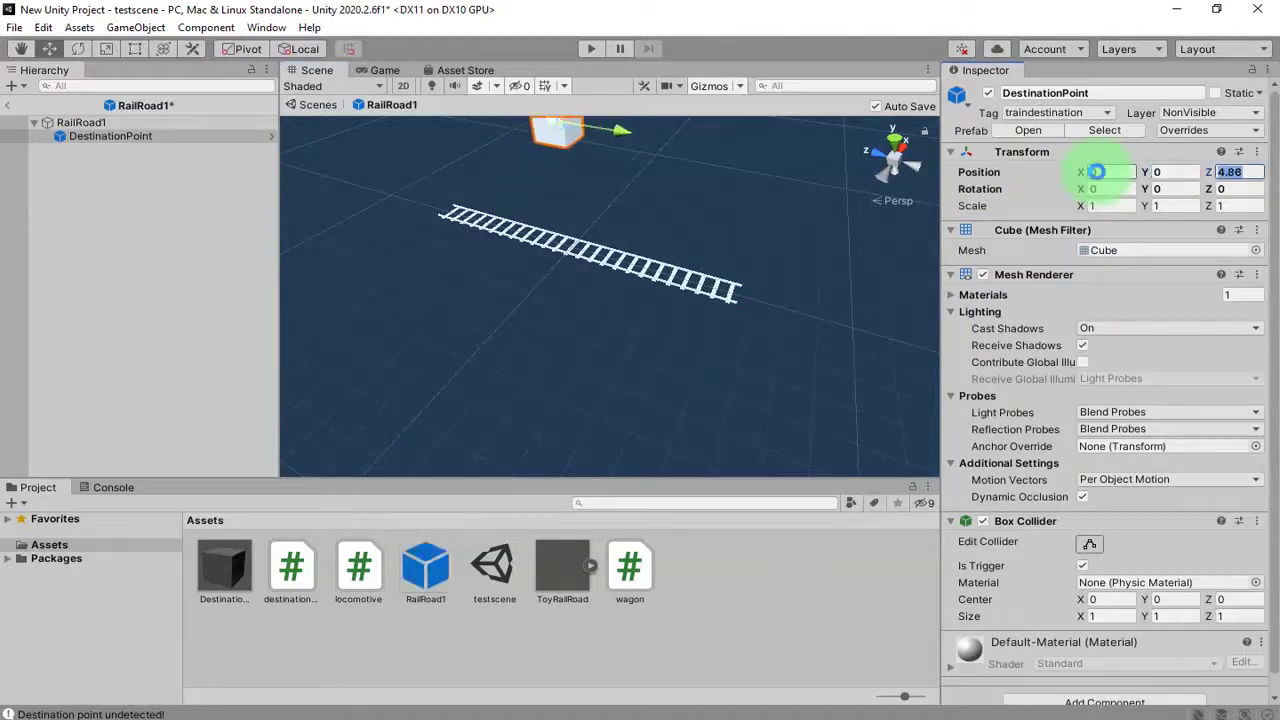
text(0)
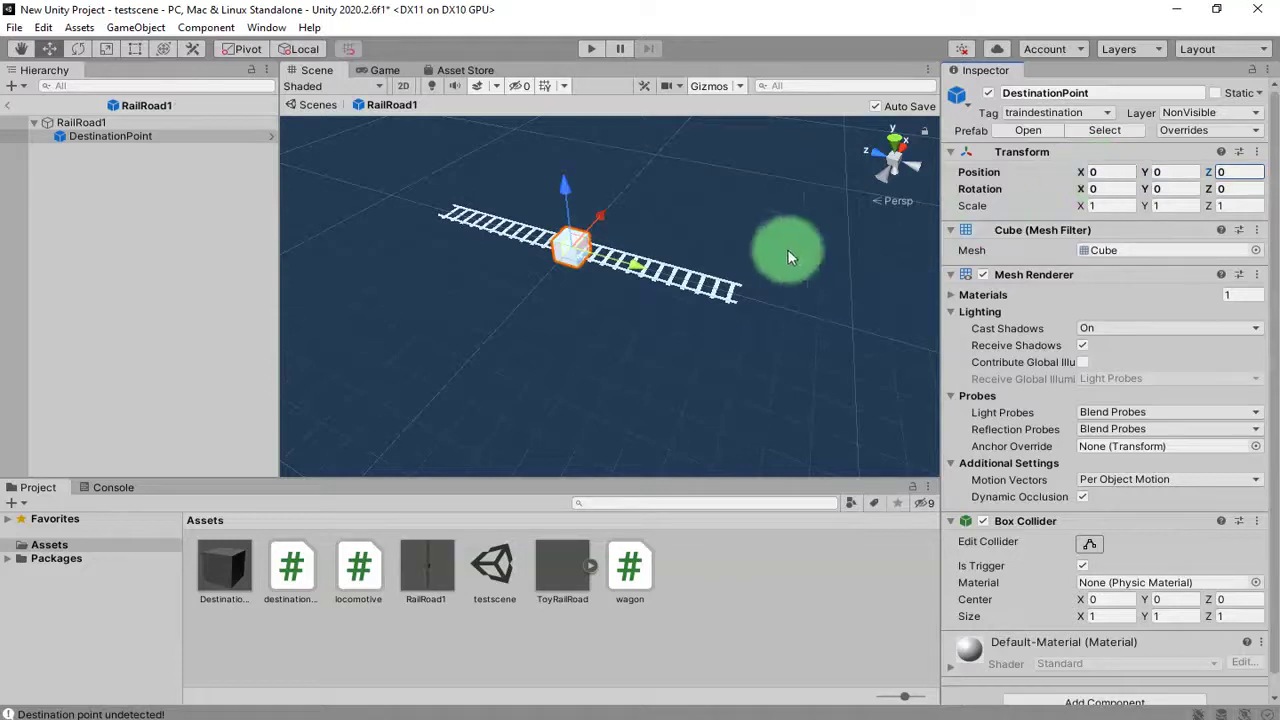
- Raise the DestinationPoint above the middle of the RailRoad1 track to about Z 0.59
alt+drag(616, 328, 718, 385)
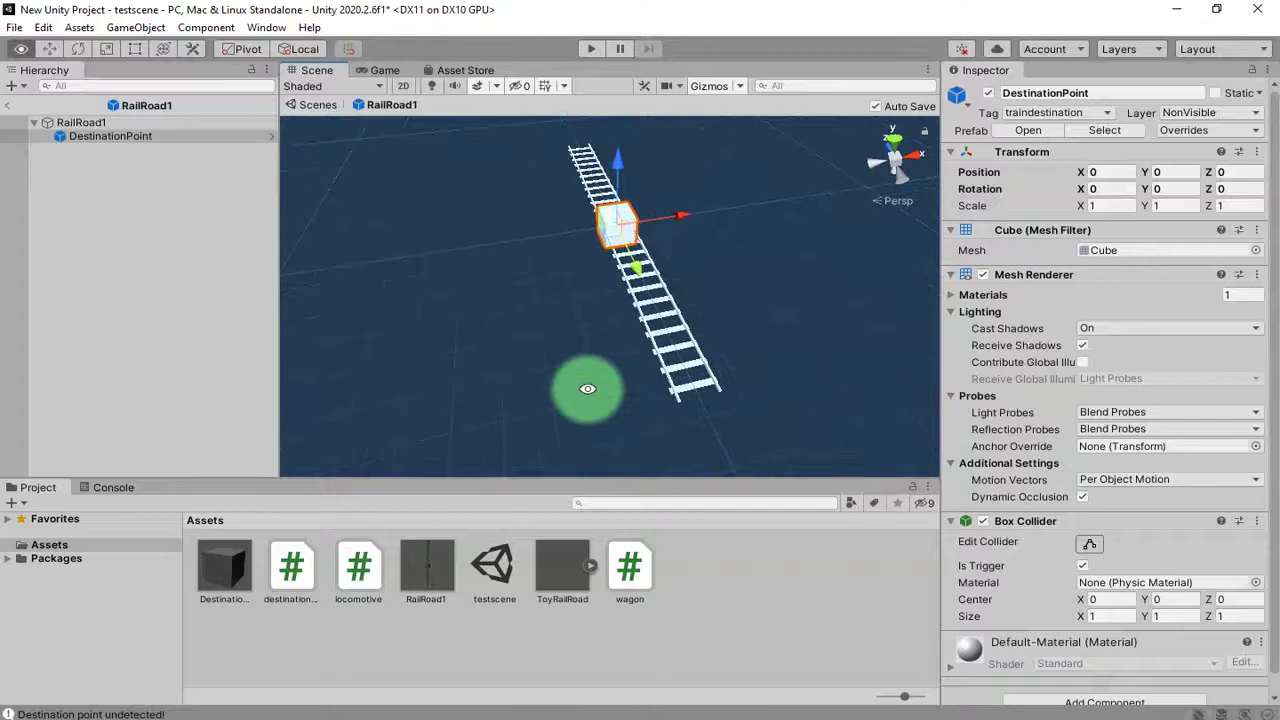
alt+drag(587, 388, 341, 180)
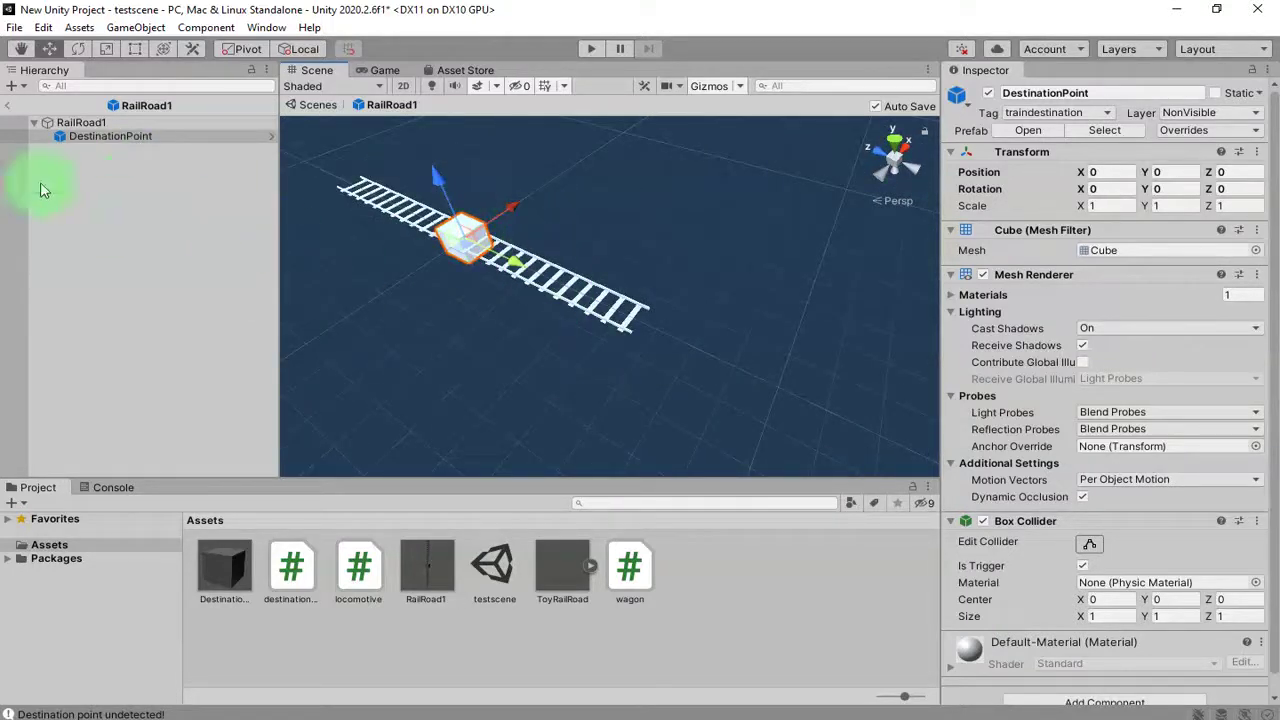
click(73, 124)
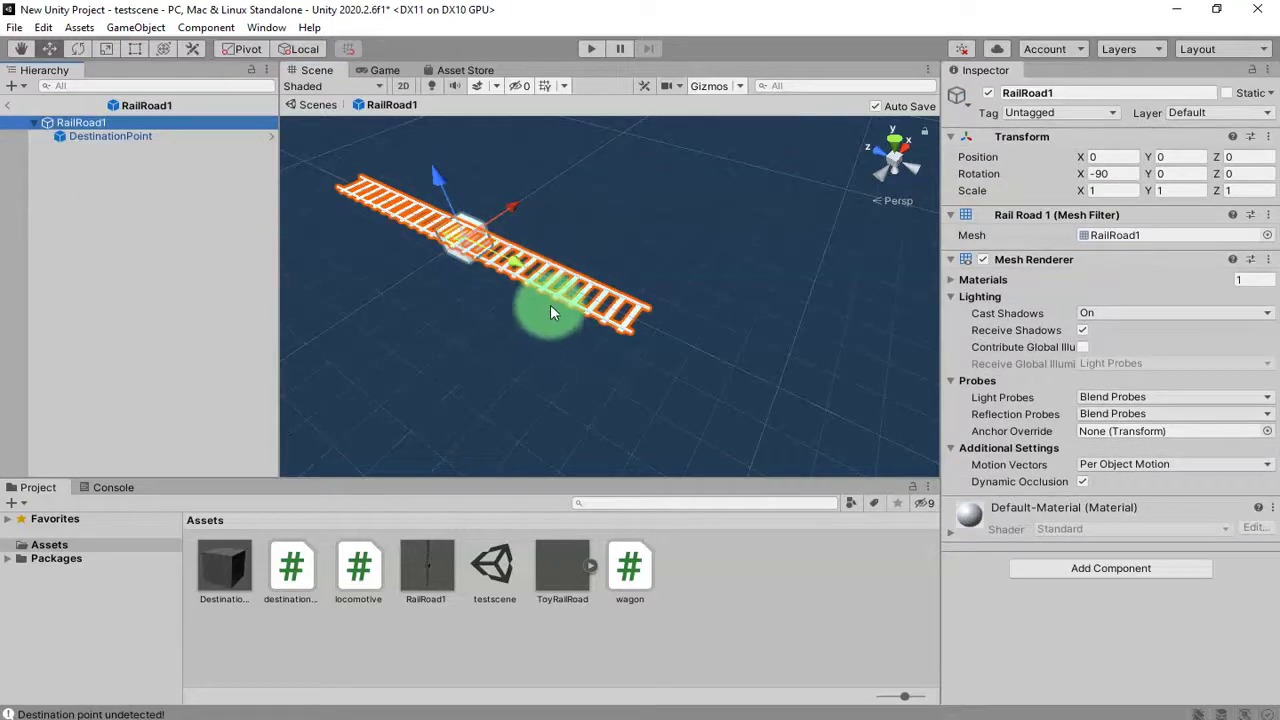
alt+drag(656, 318, 506, 272)
drag(456, 167, 669, 342)
click(122, 137)
middle_drag(669, 342, 782, 370)
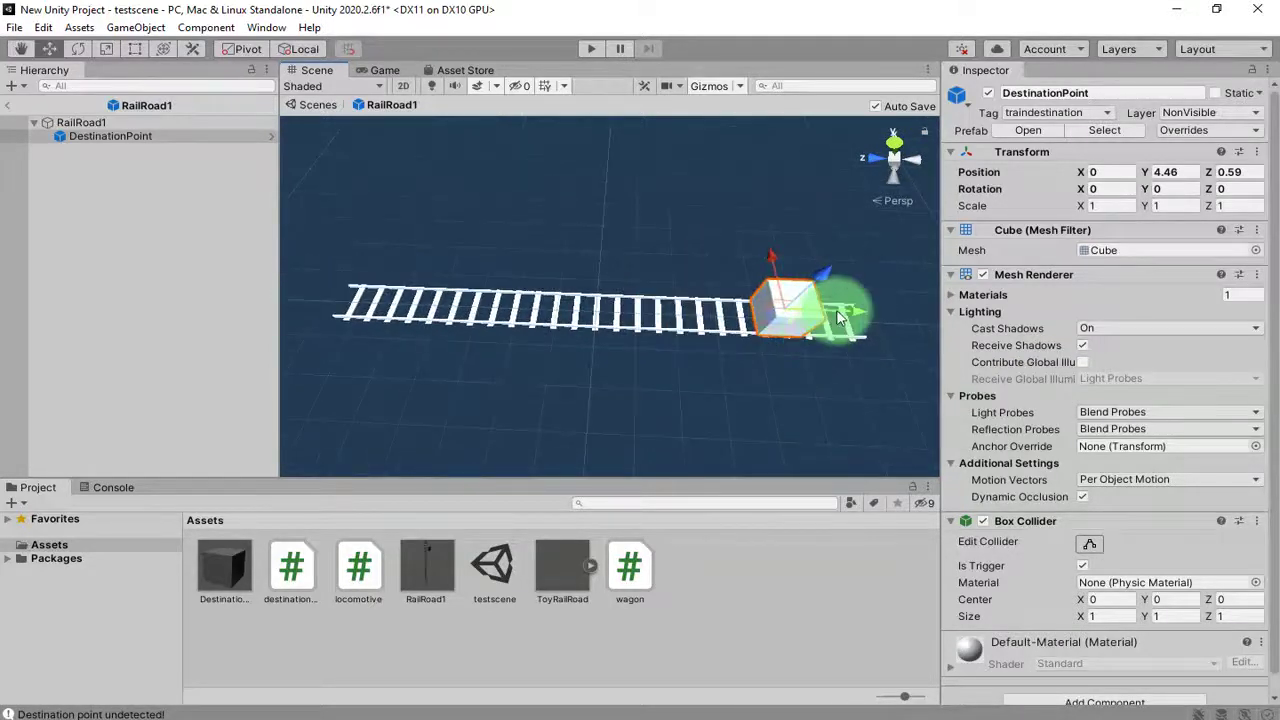
key(ctrl+z)
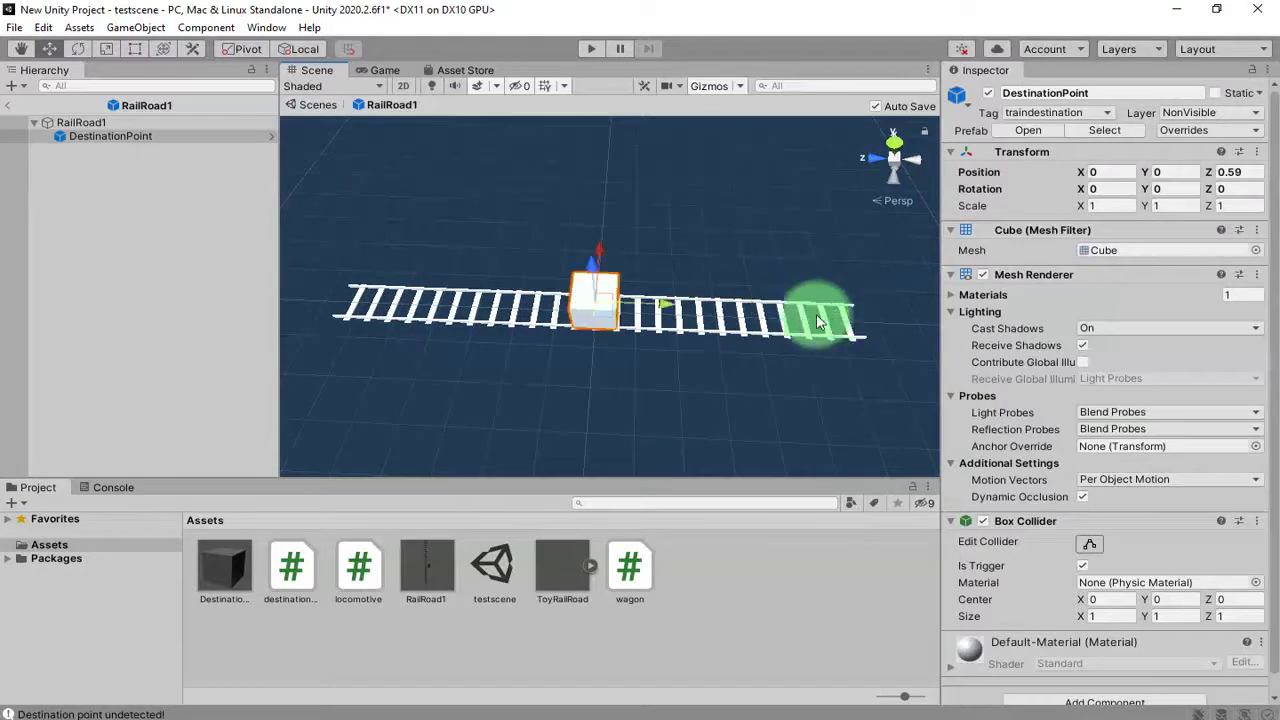
- Place two DestinationPoint duplicates along the track, one at about Y 4.15 and one near the opposite end, and exit prefab editing
key(ctrl+d)
drag(634, 306, 842, 333)
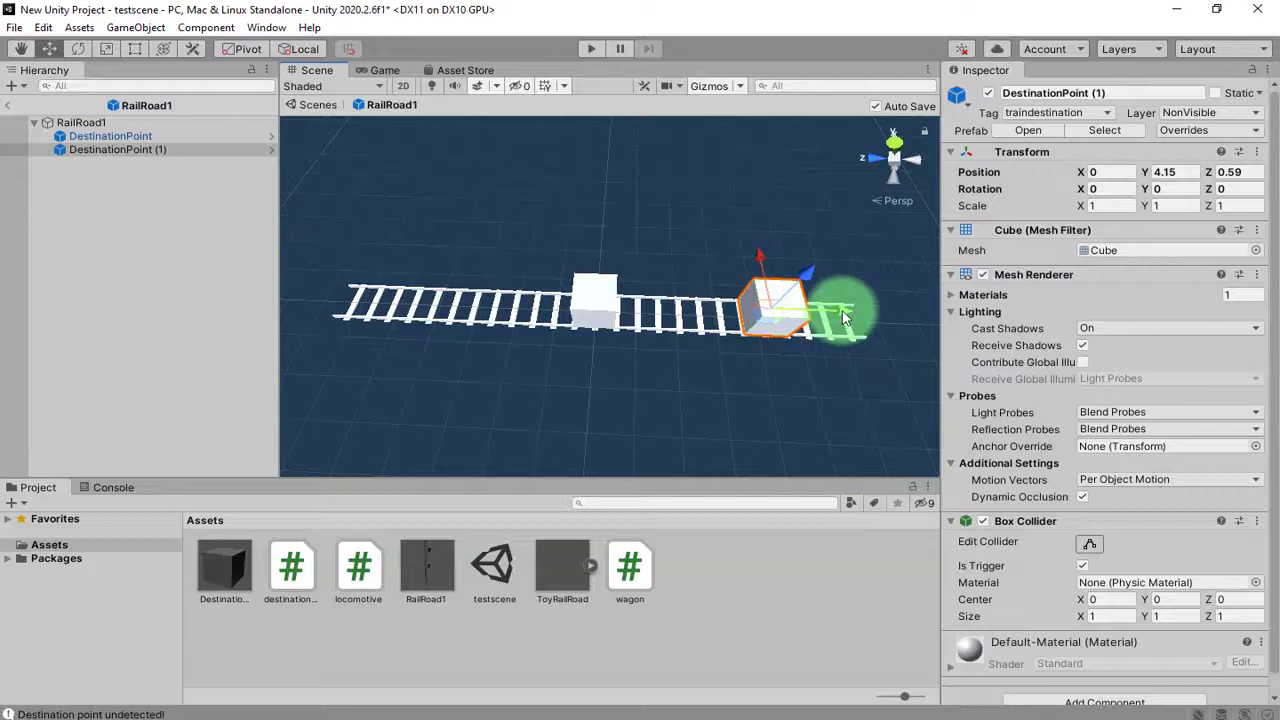
key(ctrl+d)
drag(842, 318, 514, 334)
click(7, 107)
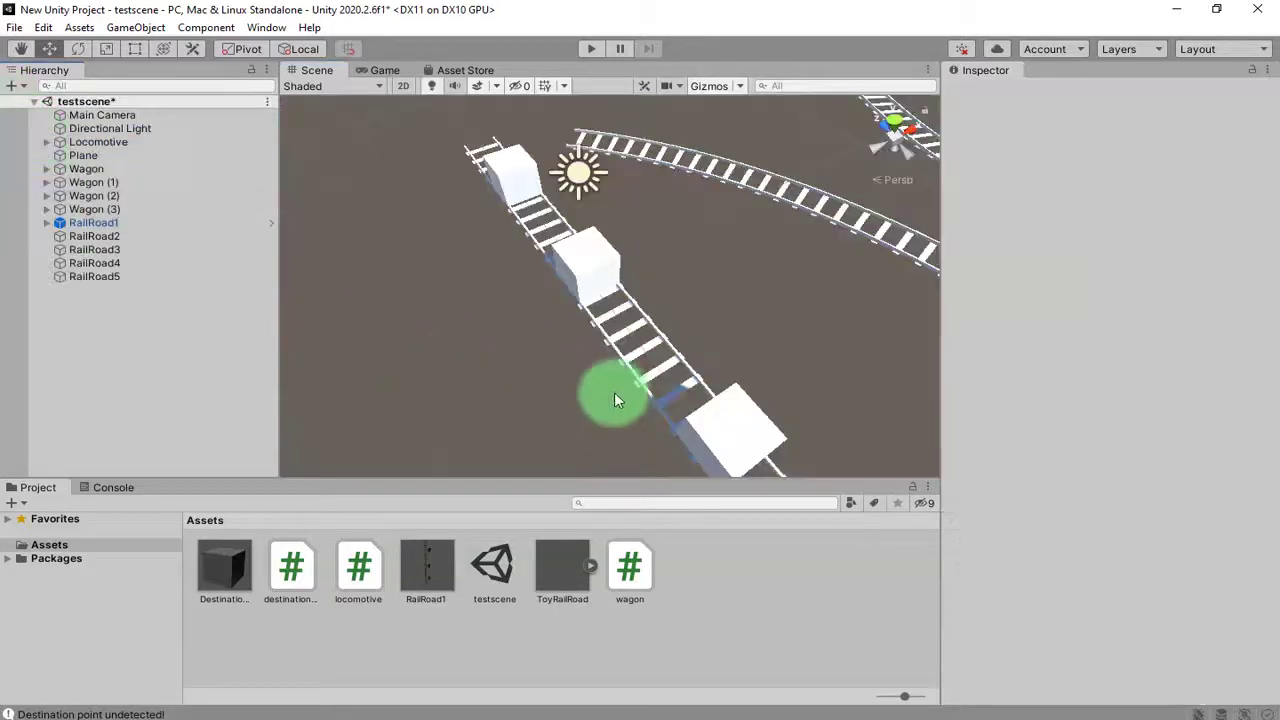
- Move the RailRoad1 instance in the scene away from the curved rails, to about X -9.7
scroll(629, 392, down, 5)
middle_drag(650, 390, 768, 369)
alt+drag(768, 376, 586, 380)
click(90, 224)
click(557, 367)
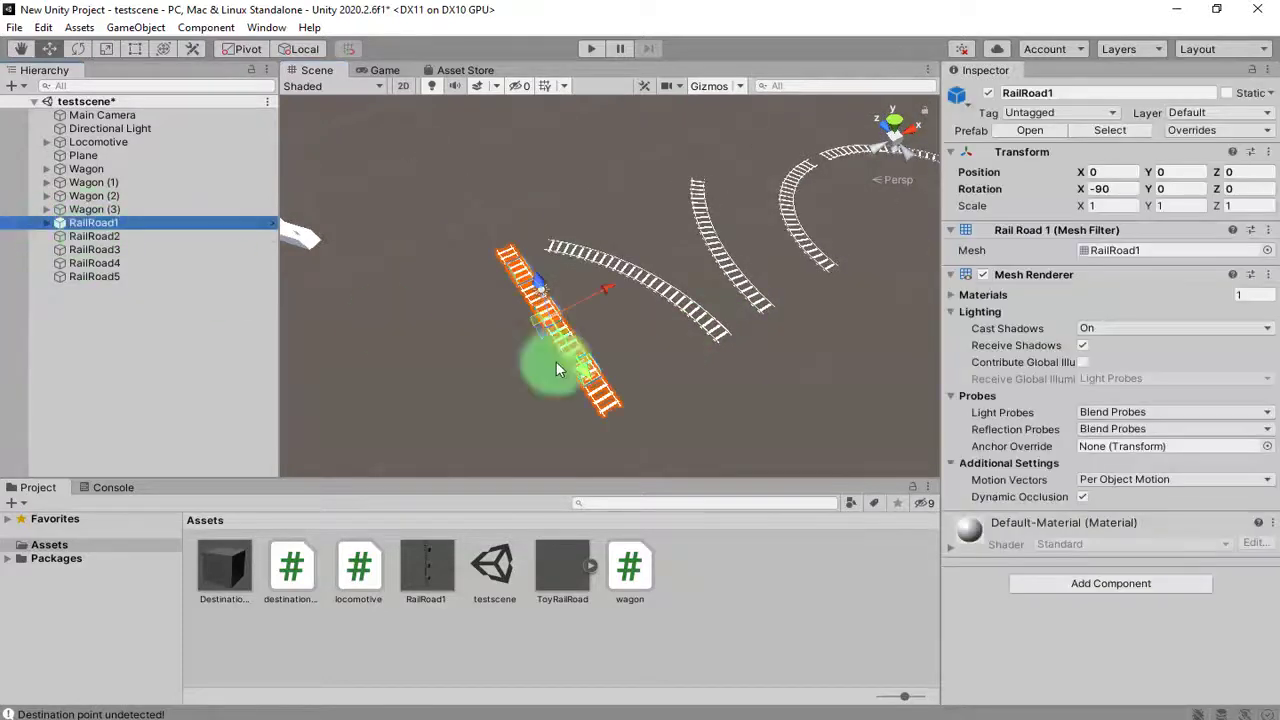
drag(544, 326, 784, 336)
- Extend the straight track with two RailRoad1 duplicates laid end to end, at about Z -7.56 and Z -20.81
key(ctrl+d)
middle_drag(785, 338, 509, 361)
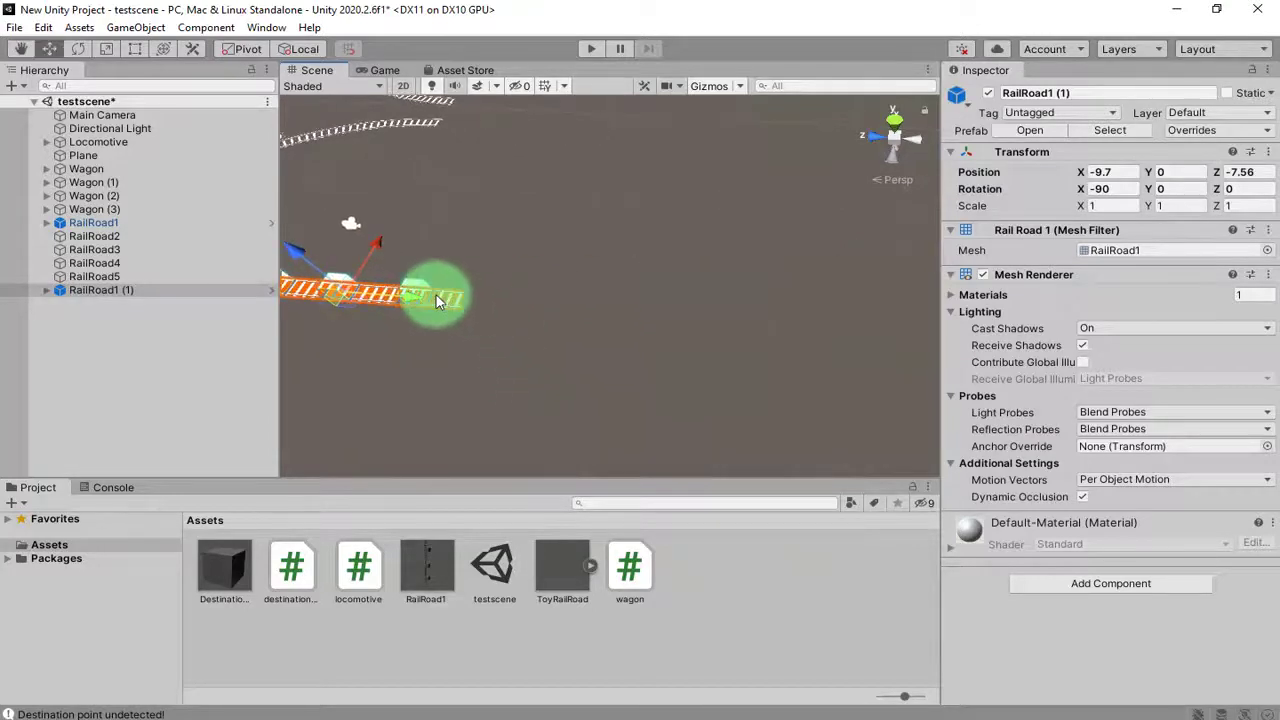
key(ctrl+d)
drag(414, 298, 654, 340)
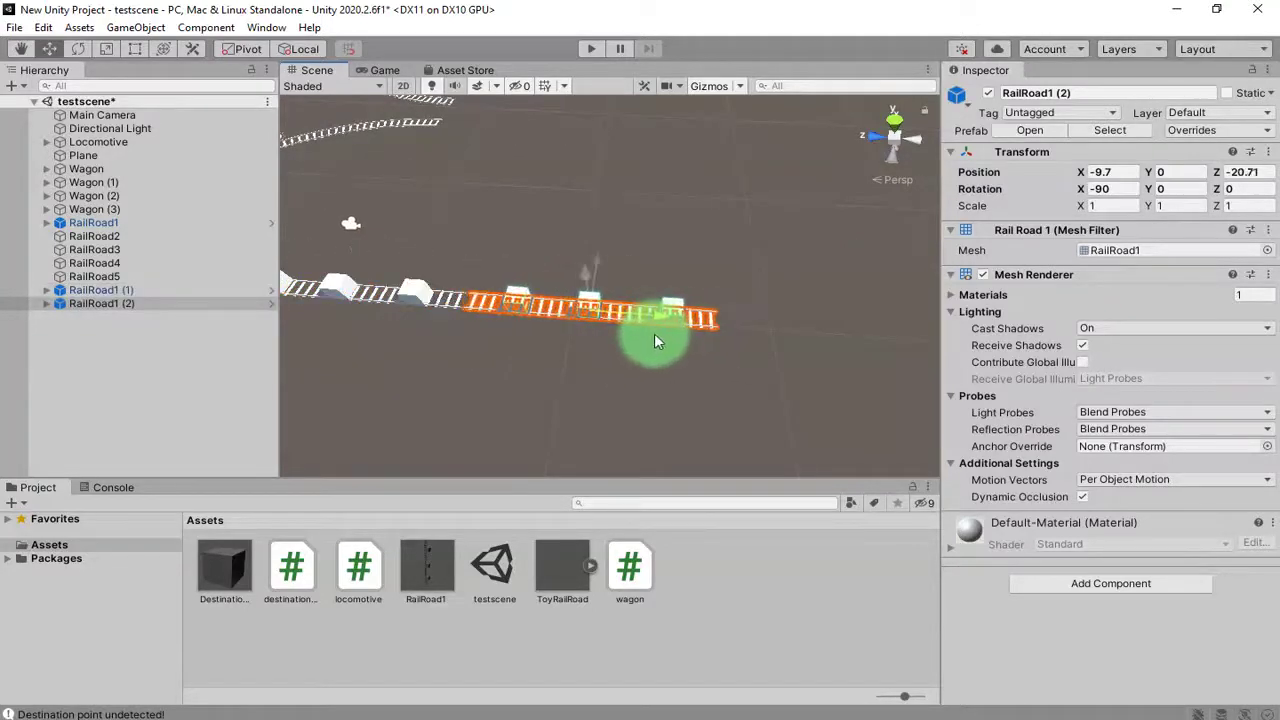
middle_drag(654, 340, 310, 208)
middle_drag(702, 370, 595, 337)
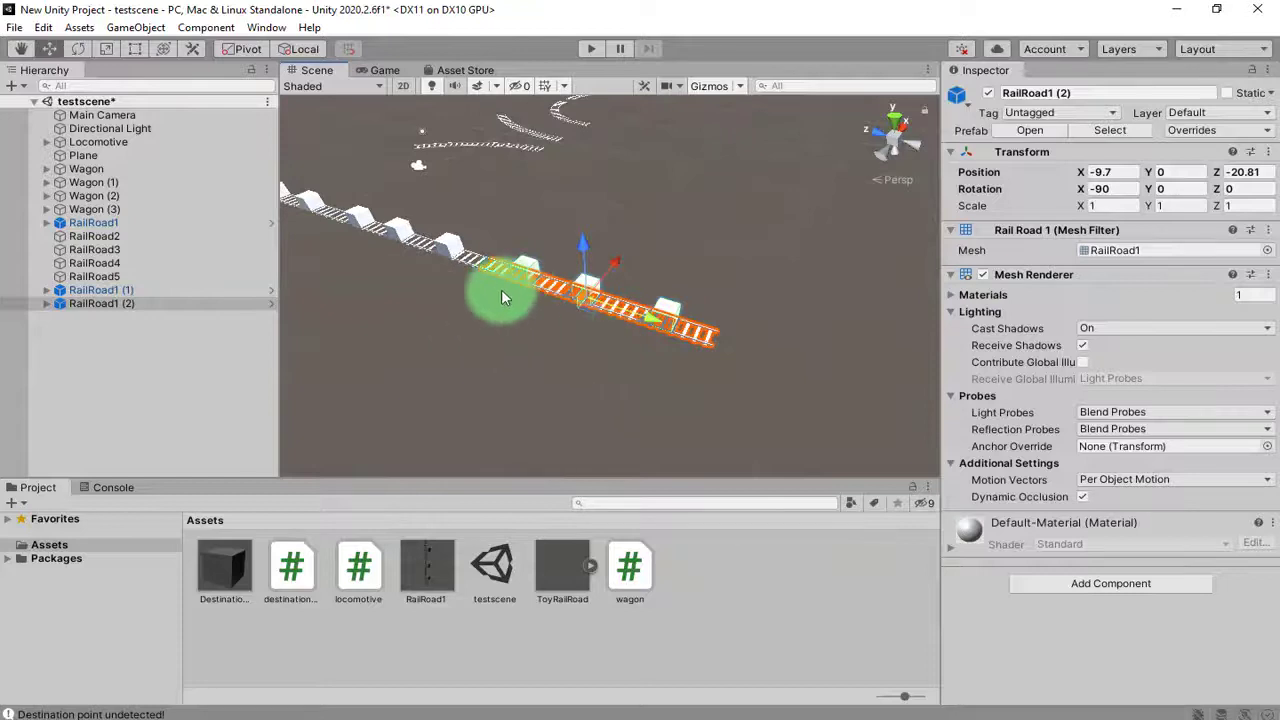
- Play the scene, watch the train travel along the straight track in the Scene view, and stop playback
middle_drag(503, 297, 676, 371)
click(588, 55)
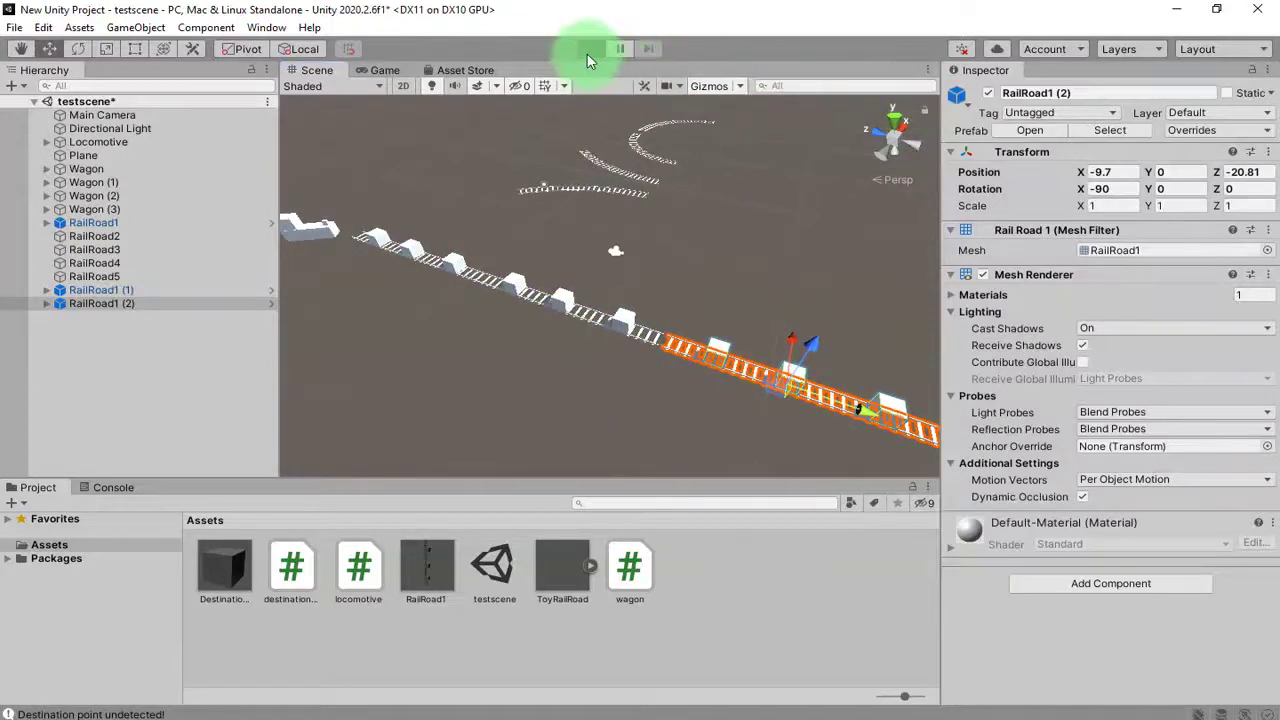
click(587, 54)
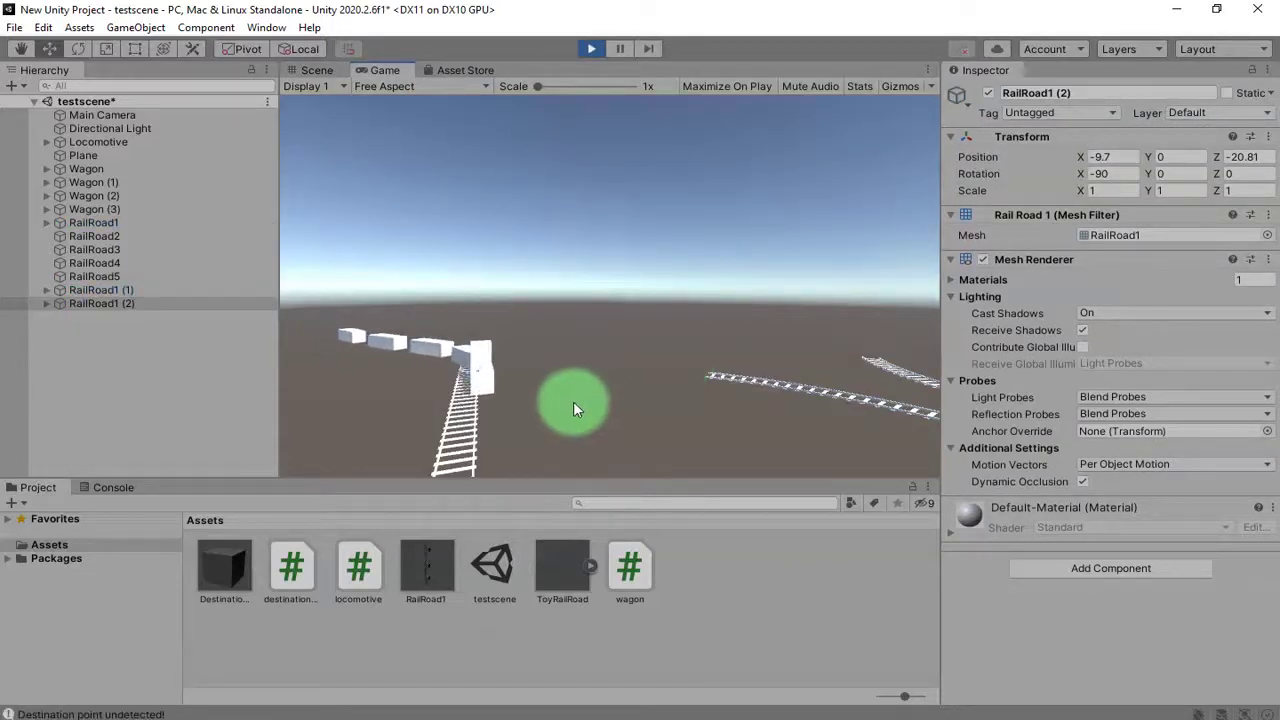
click(320, 70)
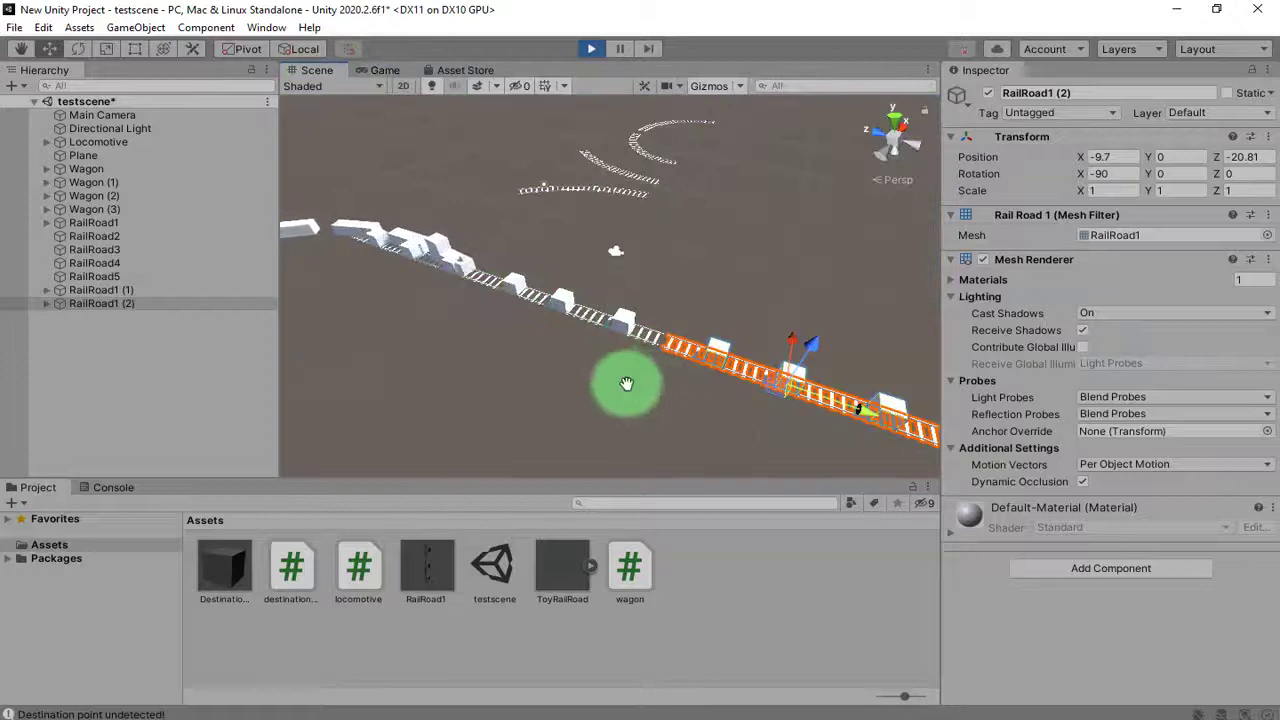
alt+drag(626, 383, 750, 324)
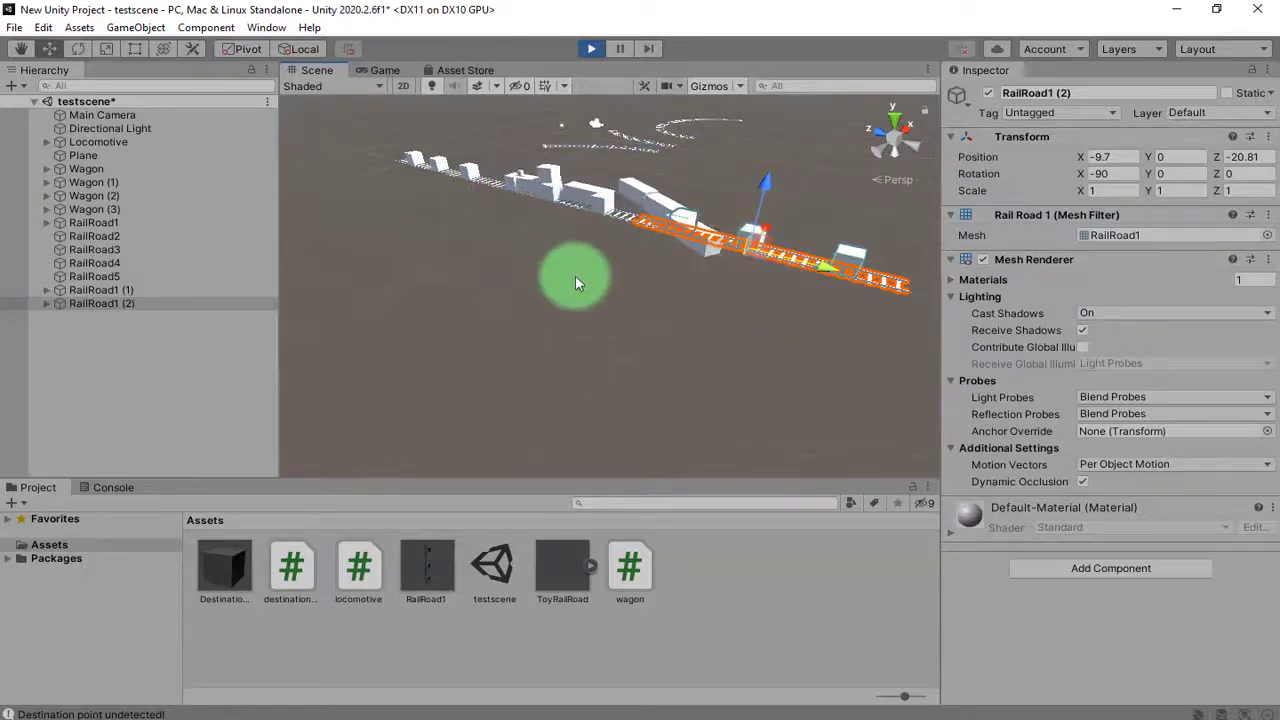
click(591, 49)
- Examine the straight track and the separate curved rail pieces with their destination points
drag(615, 298, 583, 348)
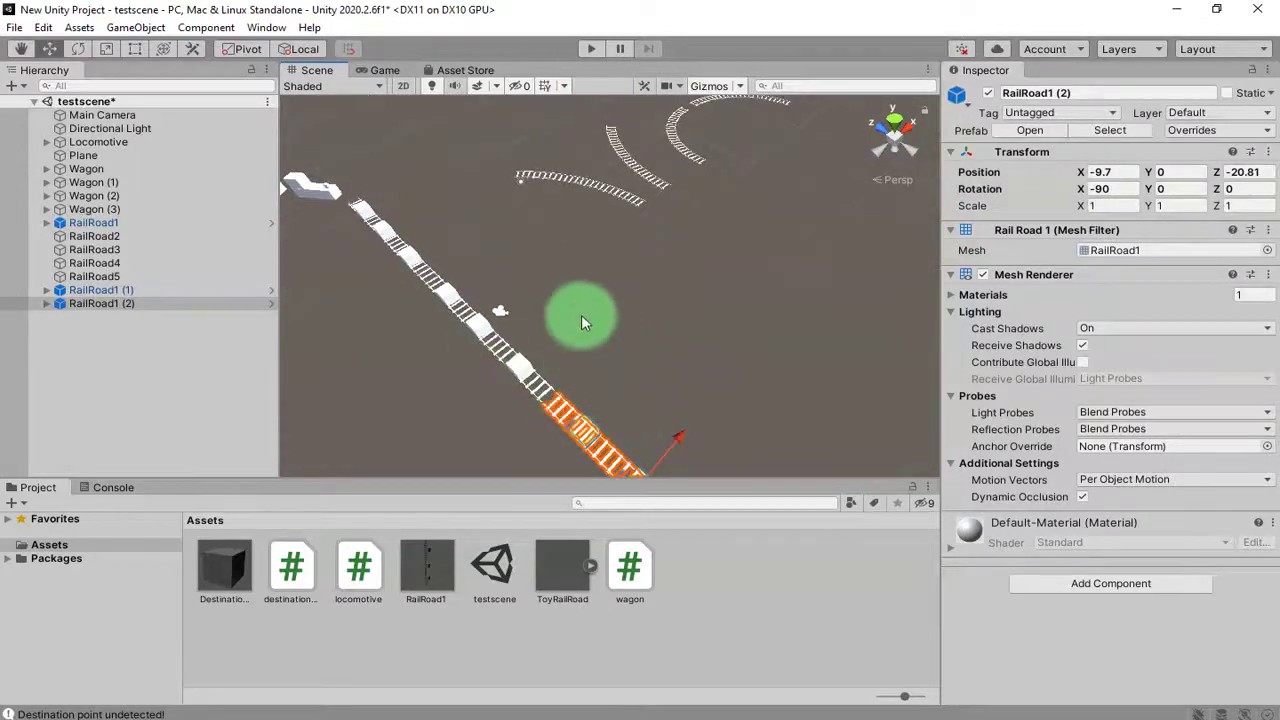
alt+drag(687, 210, 566, 265)
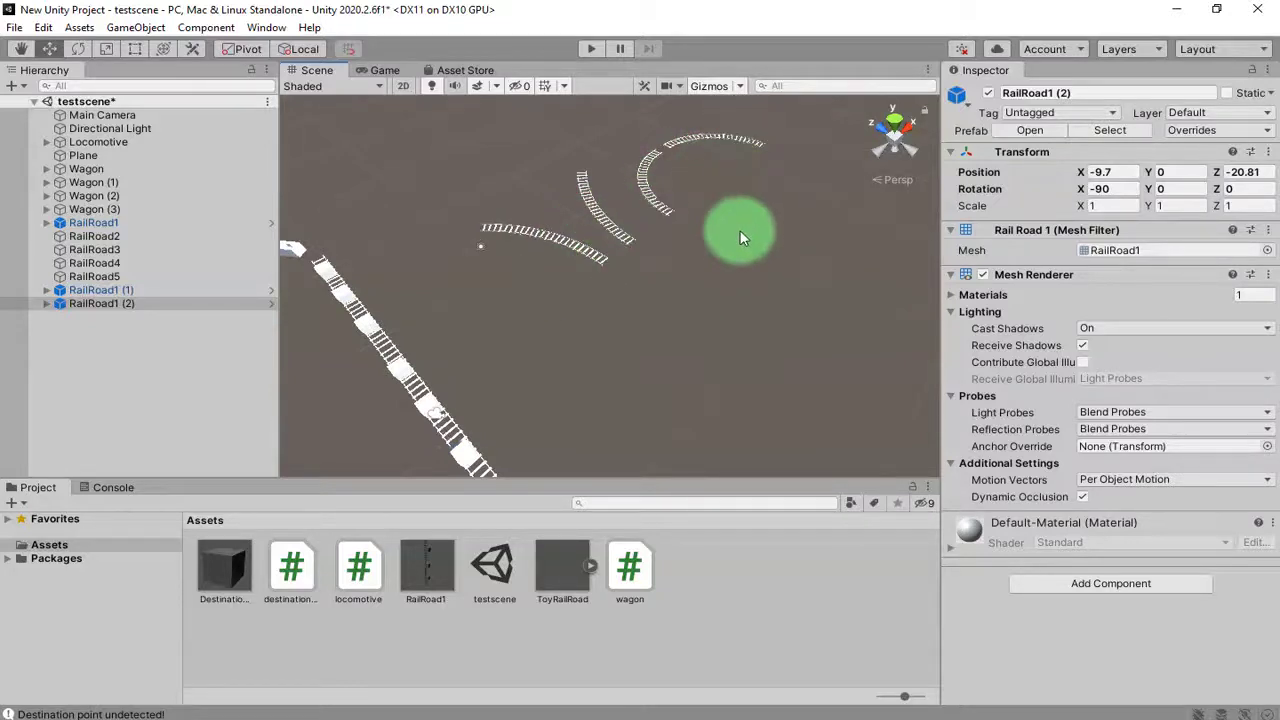
mouse_move(693, 329)
alt+mouse_down()
mouse_move(675, 247)
mouse_move(707, 326)
alt+mouse_up()
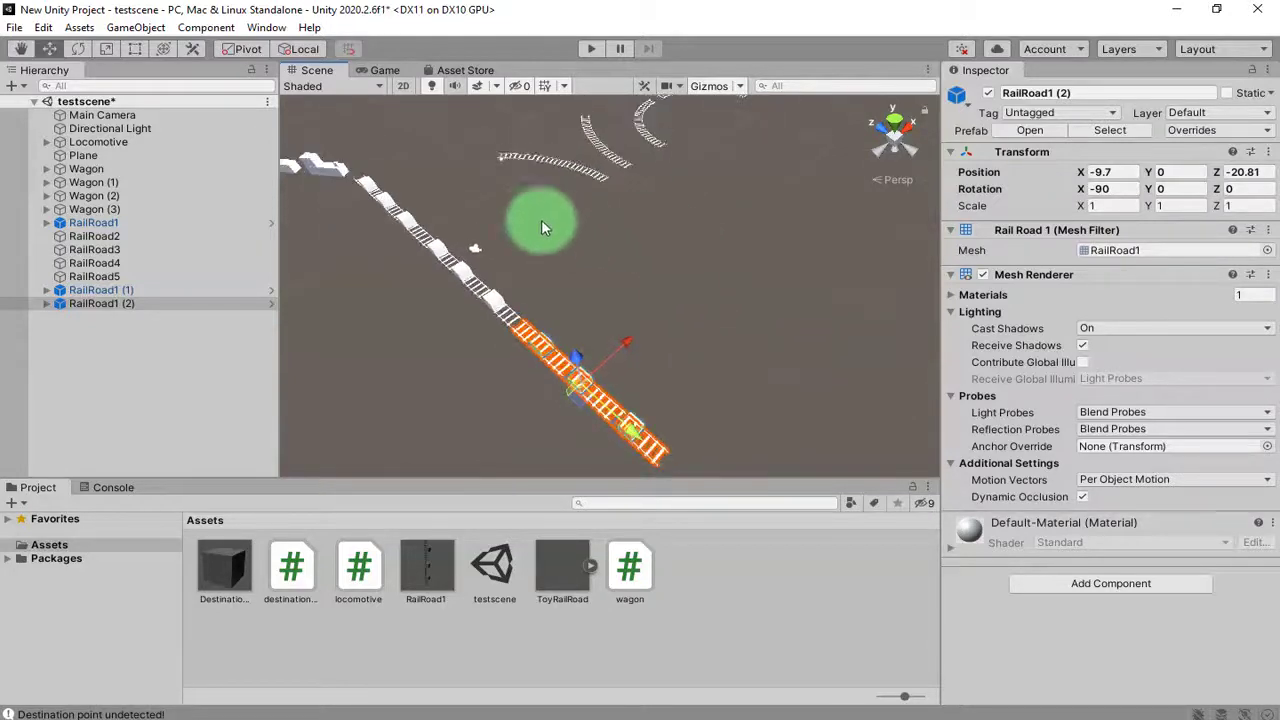
alt+drag(541, 228, 650, 300)
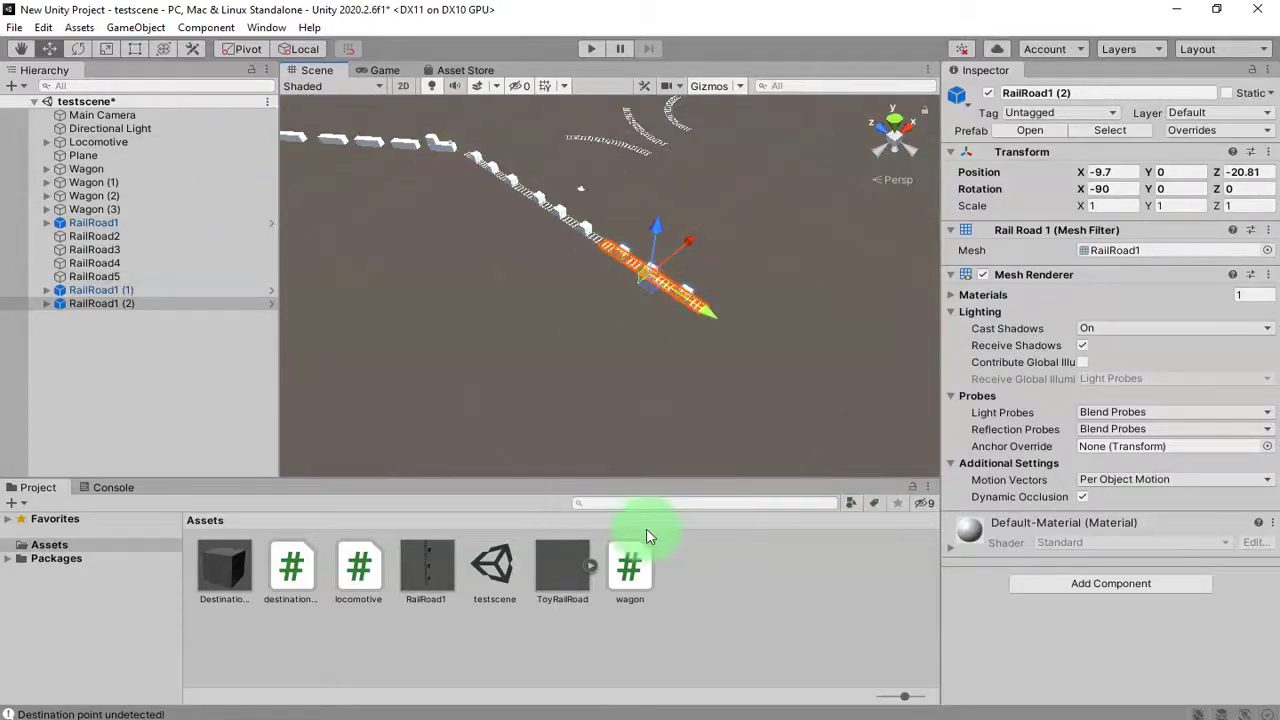
alt+drag(736, 366, 598, 290)
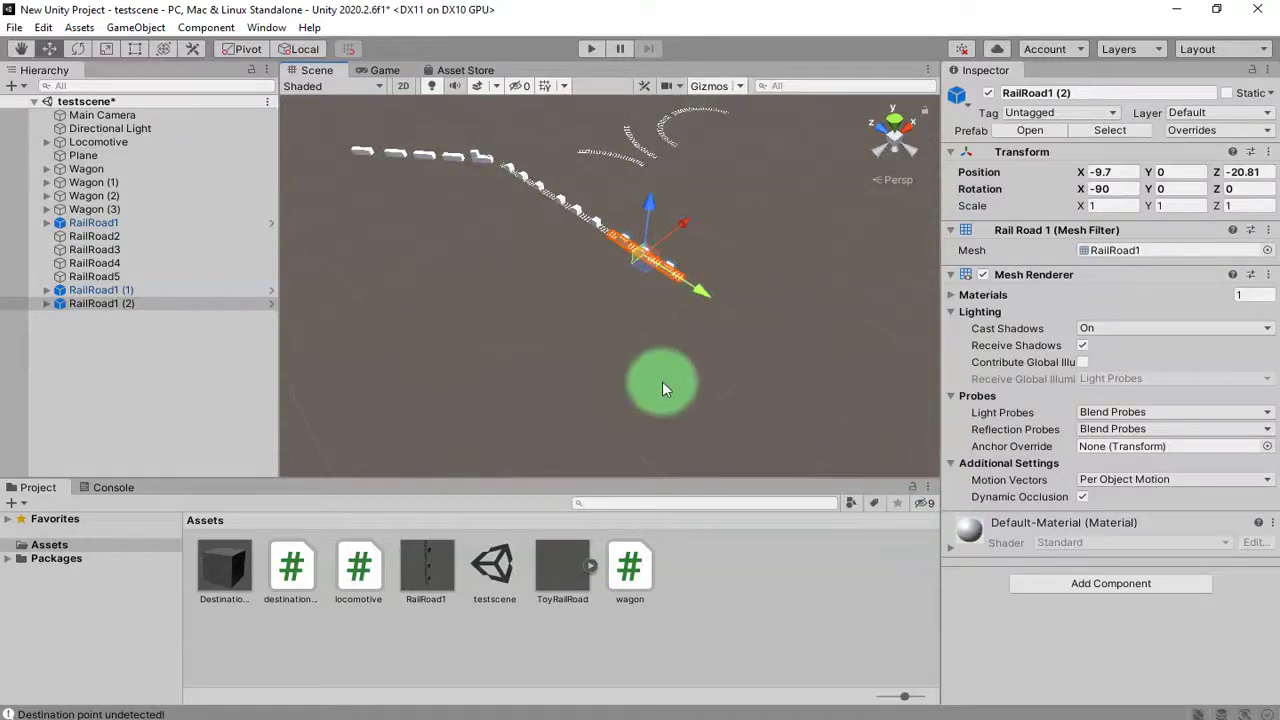
alt+drag(623, 297, 588, 345)
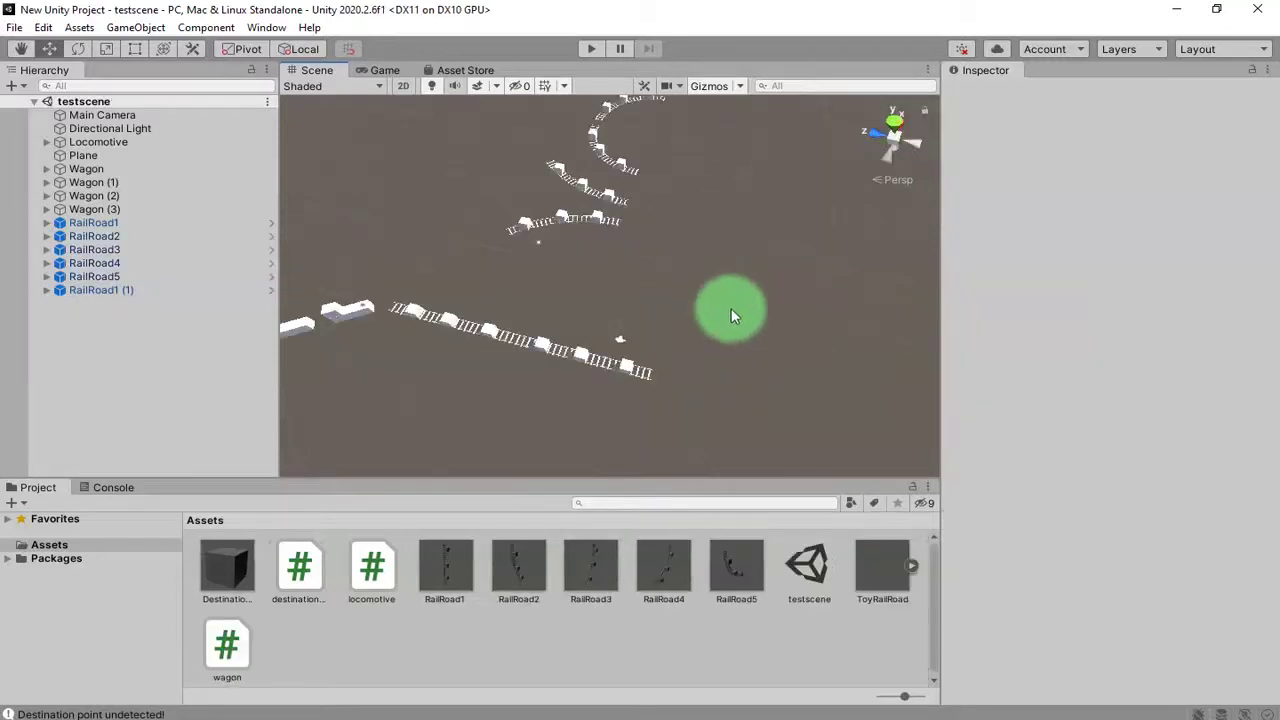
alt+drag(651, 285, 530, 250)
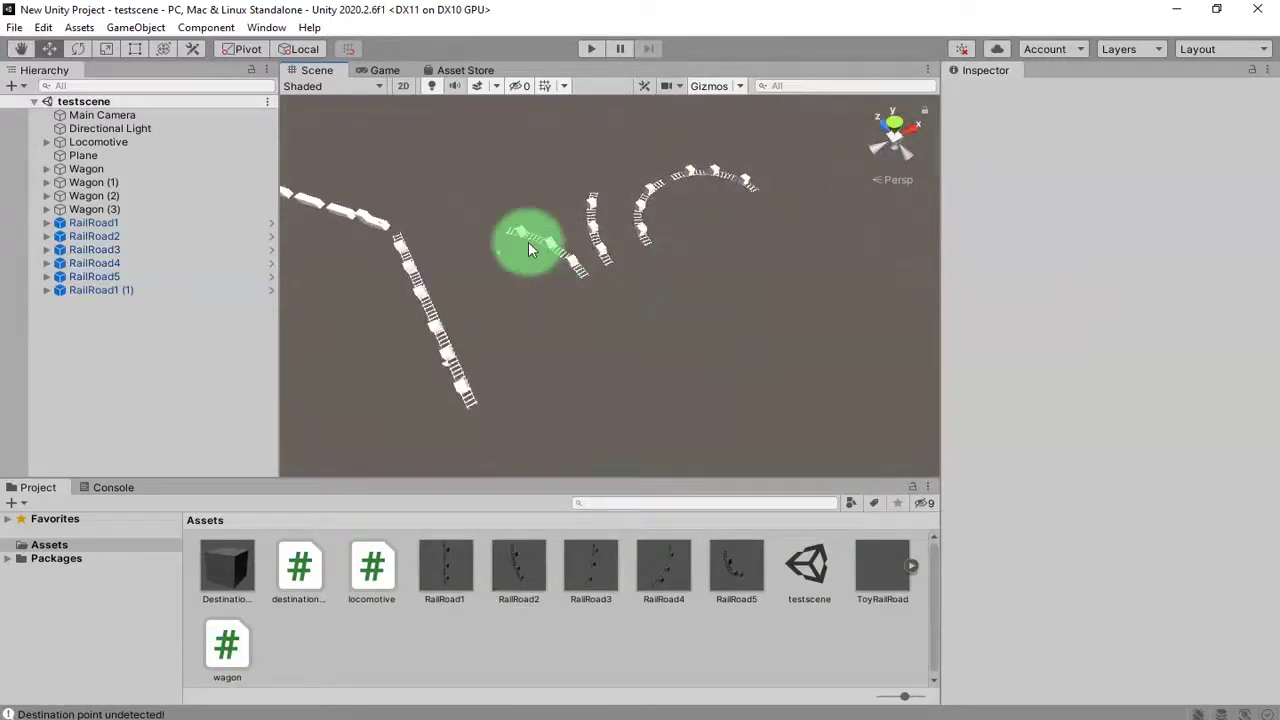
scroll(606, 237, up, 8)
middle_drag(611, 265, 570, 292)
scroll(570, 292, up, 3)
alt+drag(572, 298, 572, 229)
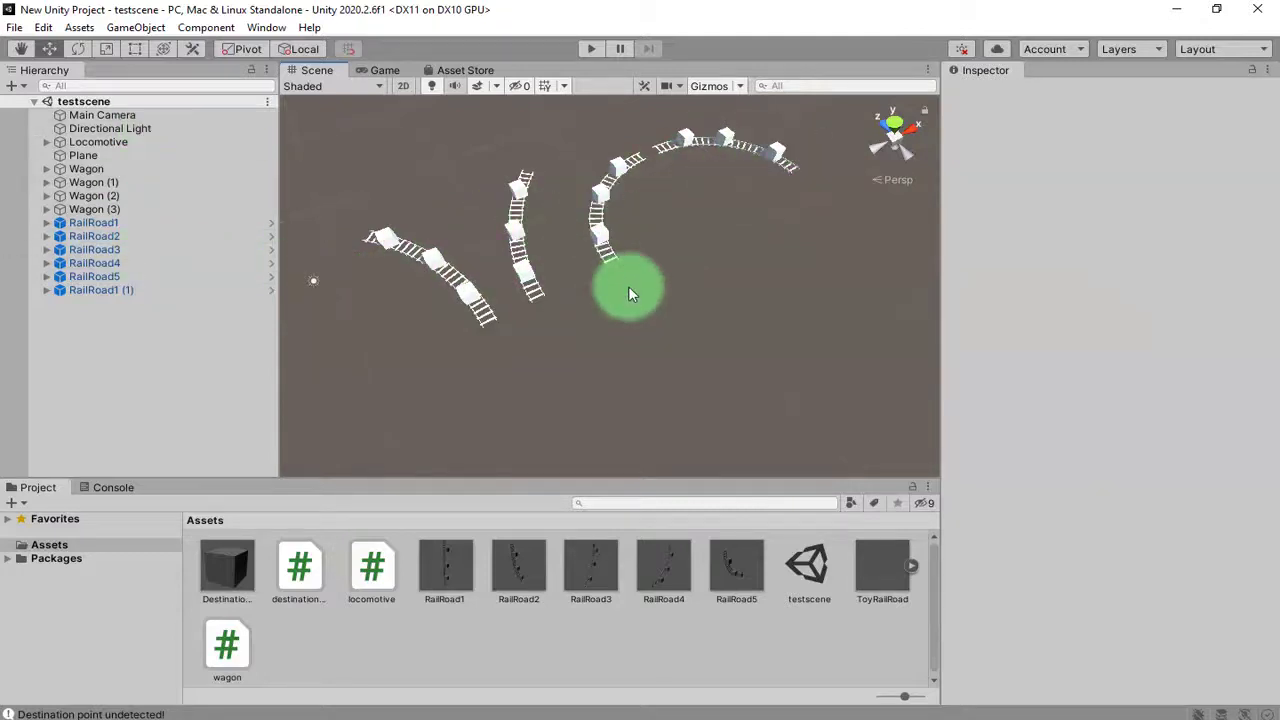
- Move the RailRoad2 curve to about X -0.64, Z -10.06 and the RailRoad3 curve to about X -7.61, Z -17.83
click(459, 279)
alt+drag(594, 297, 482, 388)
middle_drag(630, 298, 730, 251)
scroll(731, 184, down, 3)
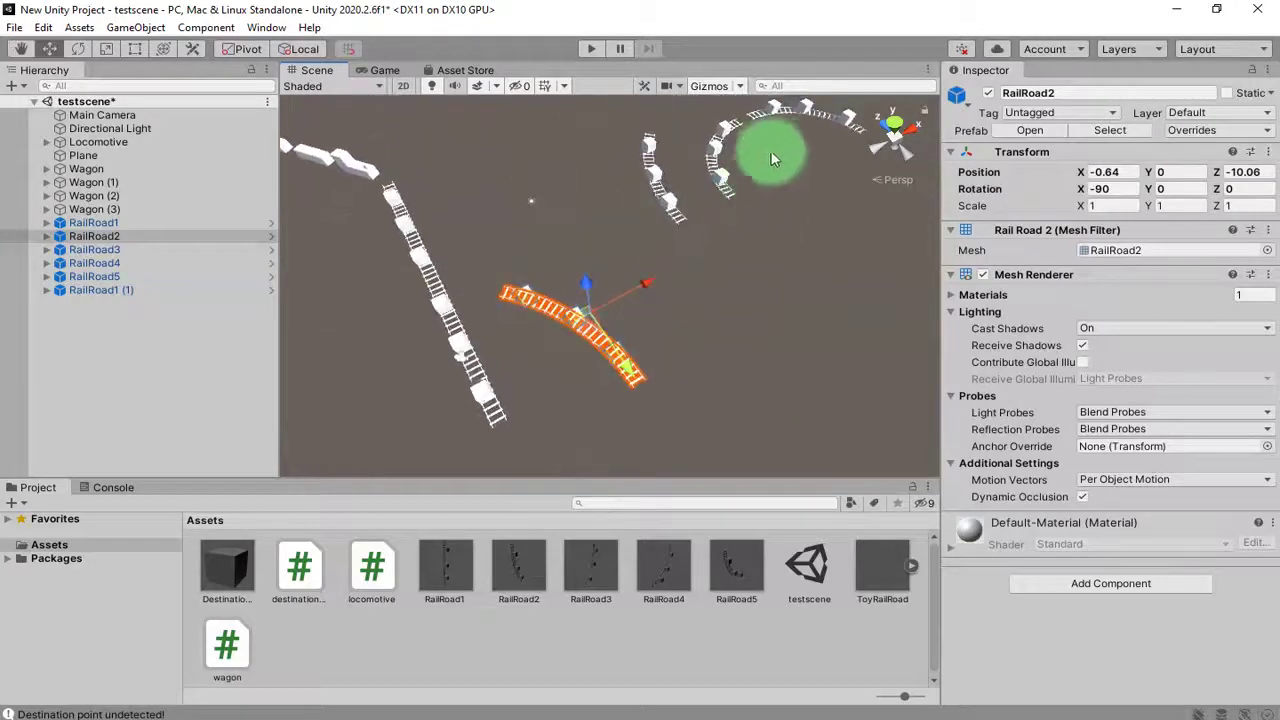
click(830, 118)
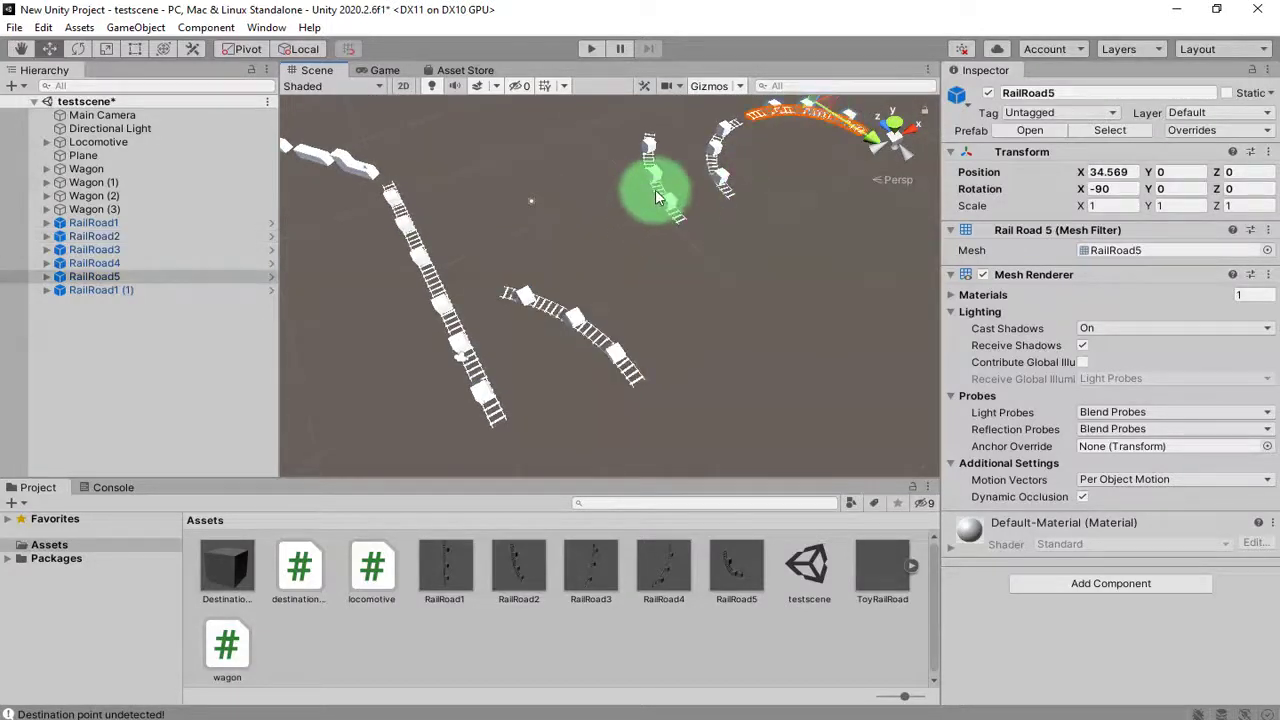
click(657, 197)
drag(646, 193, 571, 457)
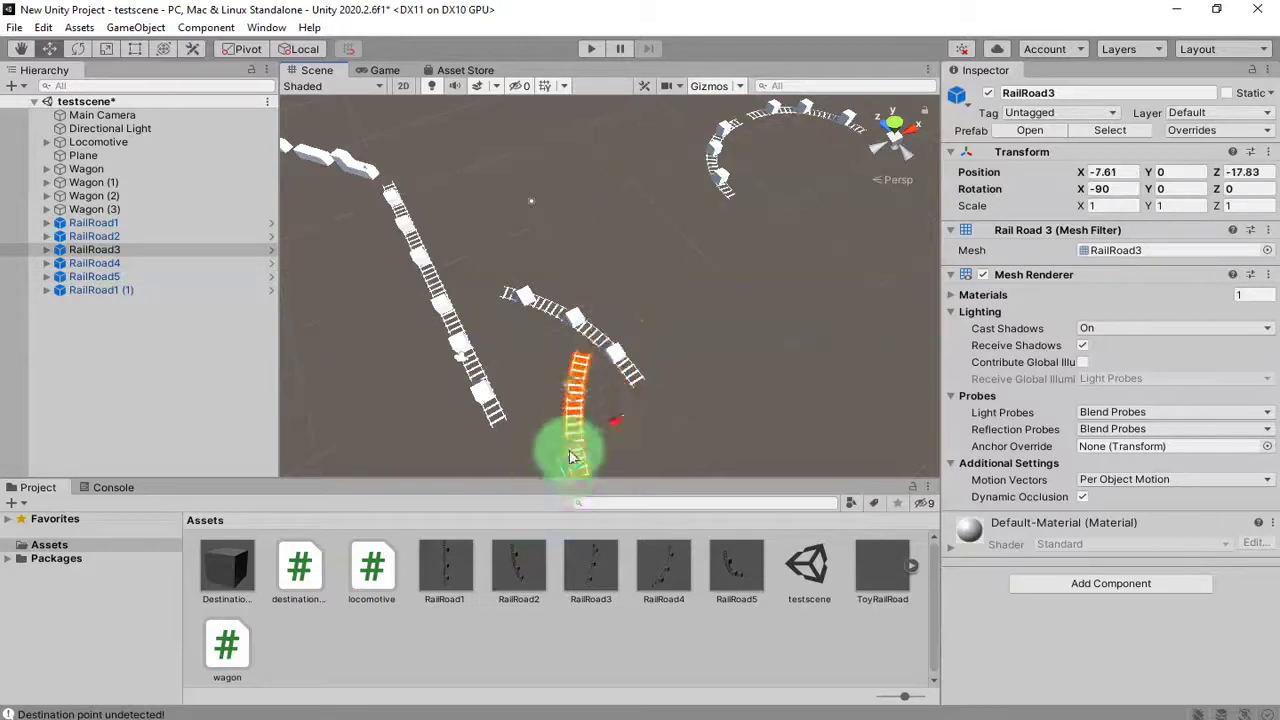
- Duplicate the RailRoad1 (1) straight piece and place the copy beyond the open track end at about Z -23.57
middle_drag(609, 308, 625, 170)
drag(565, 279, 654, 212)
click(566, 157)
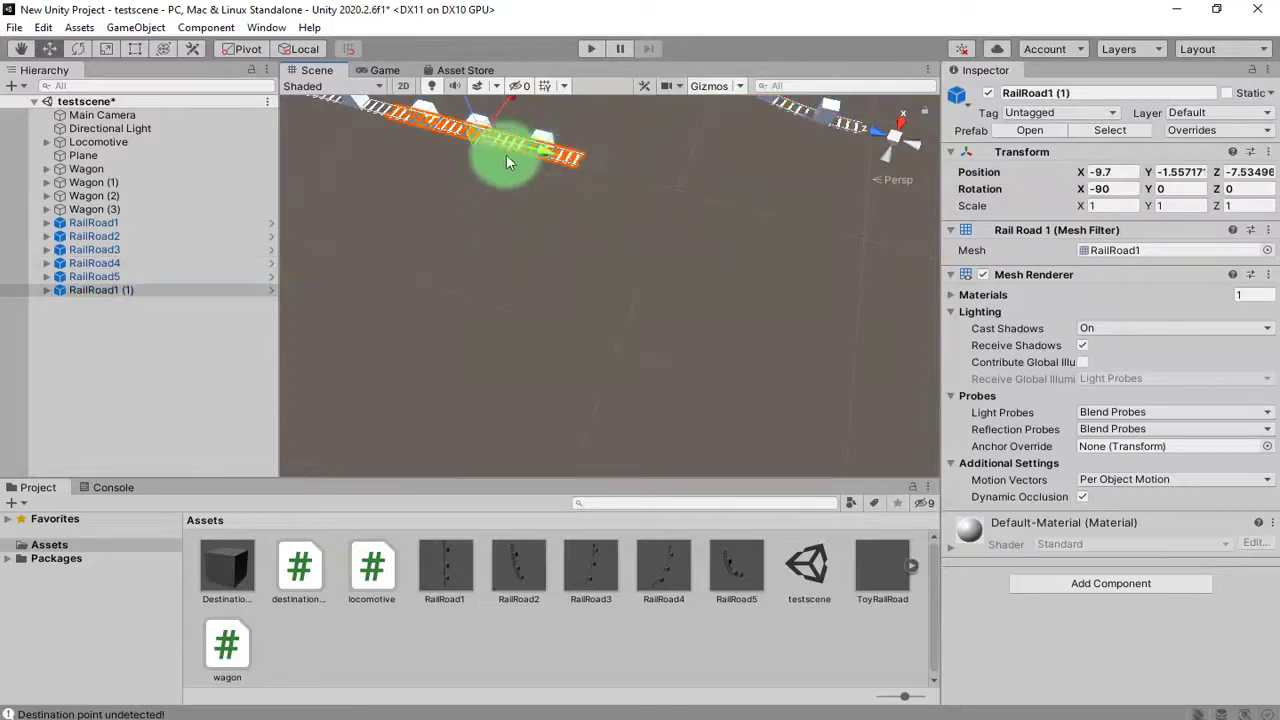
drag(525, 152, 572, 197)
scroll(569, 171, up, 3)
middle_drag(569, 171, 570, 251)
scroll(570, 251, up, 5)
alt+drag(578, 258, 520, 267)
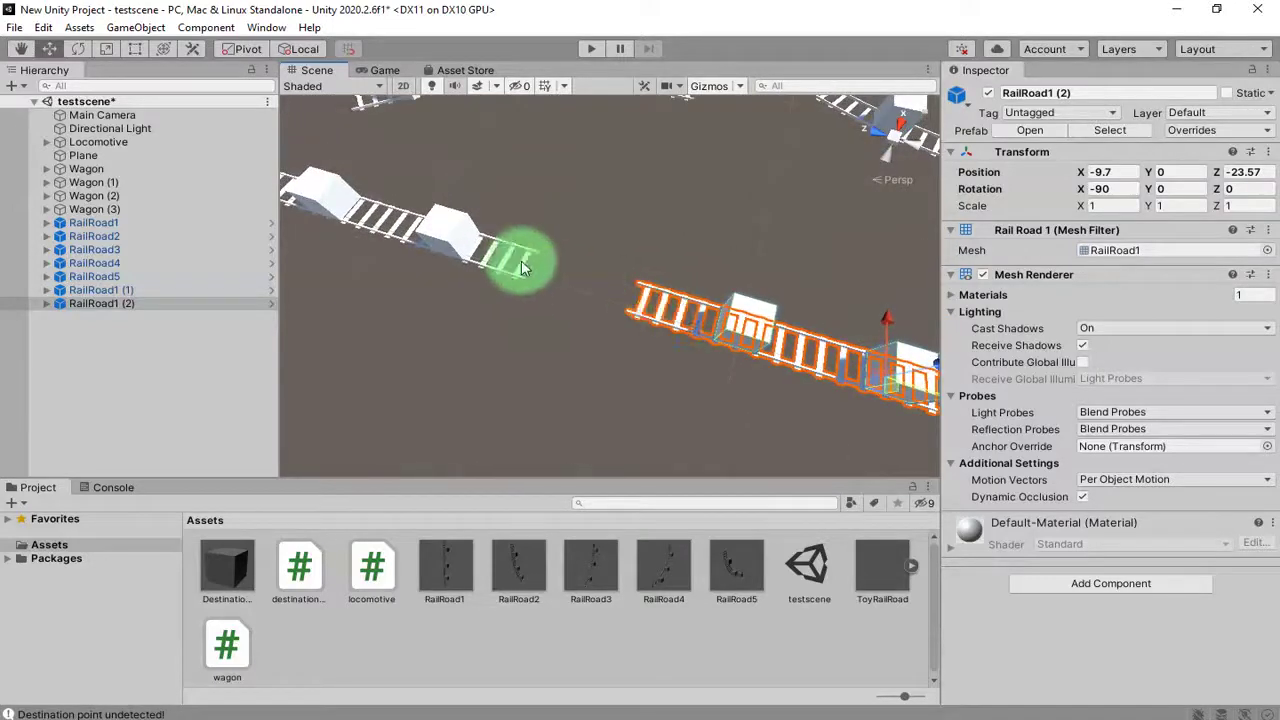
- Vertex-snap the duplicated straight piece onto the end corner of RailRoad1 (1), at about Z -20.59
alt+drag(586, 300, 682, 333)
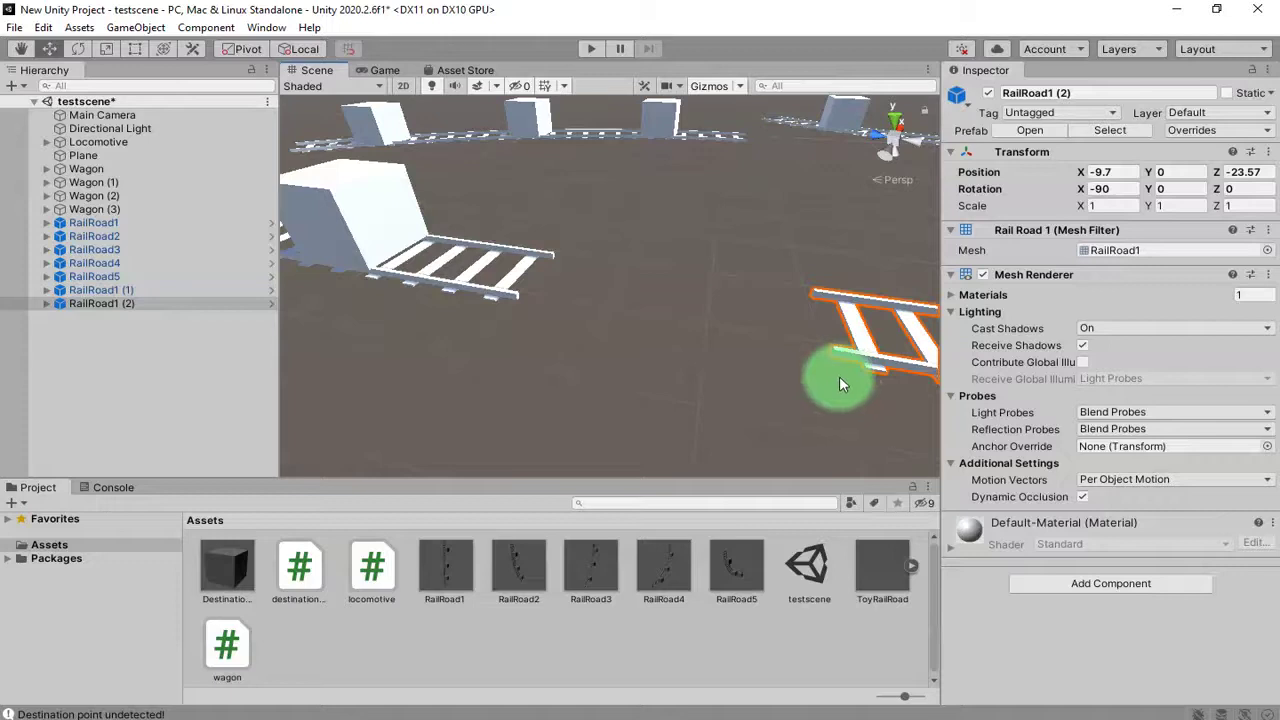
key(v)
key(v)
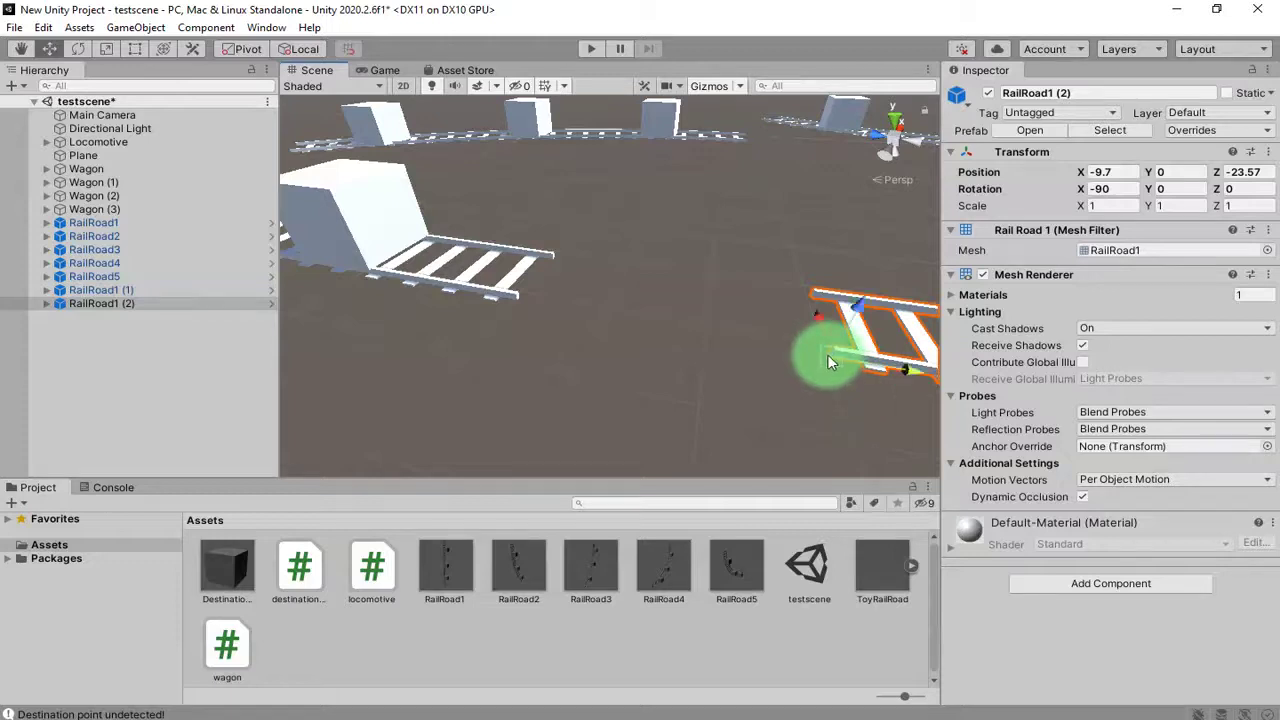
drag(827, 354, 539, 313)
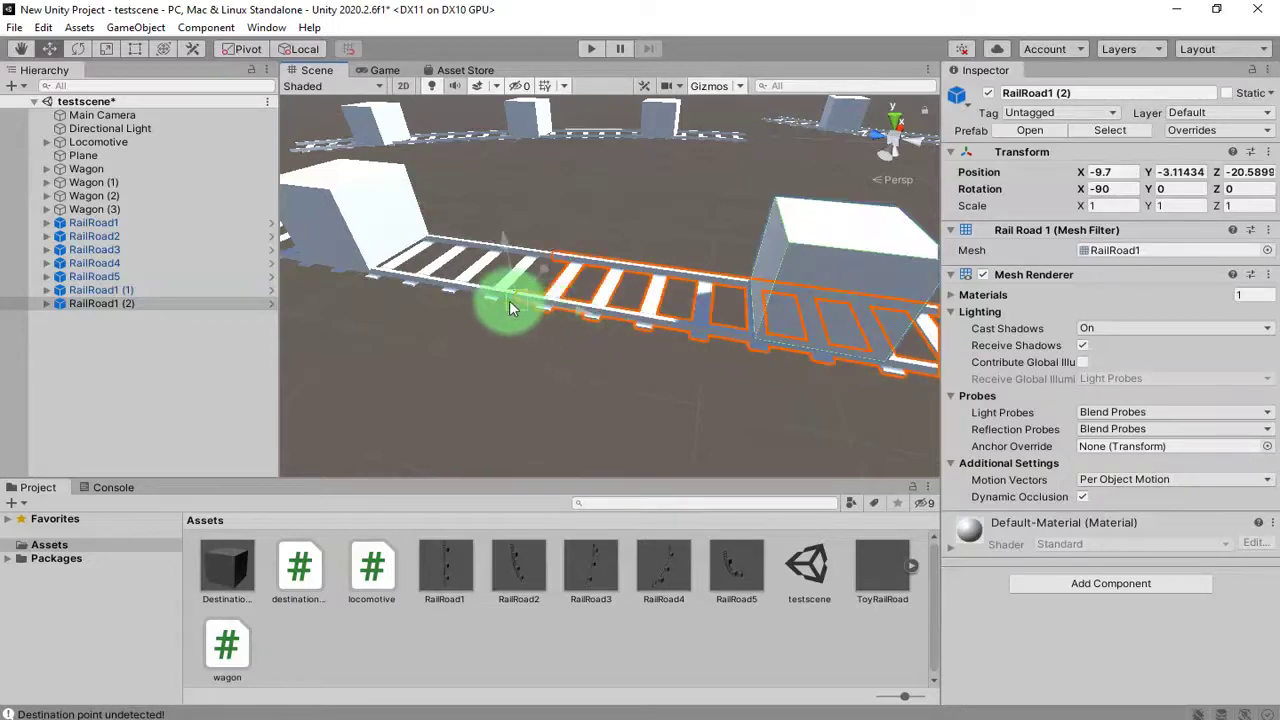
- Inspect the joint between the two straight rail pieces up close, selecting RailRoad1 (1) to check its end alignment
scroll(491, 263, up, 5)
middle_drag(521, 305, 567, 290)
click(634, 270)
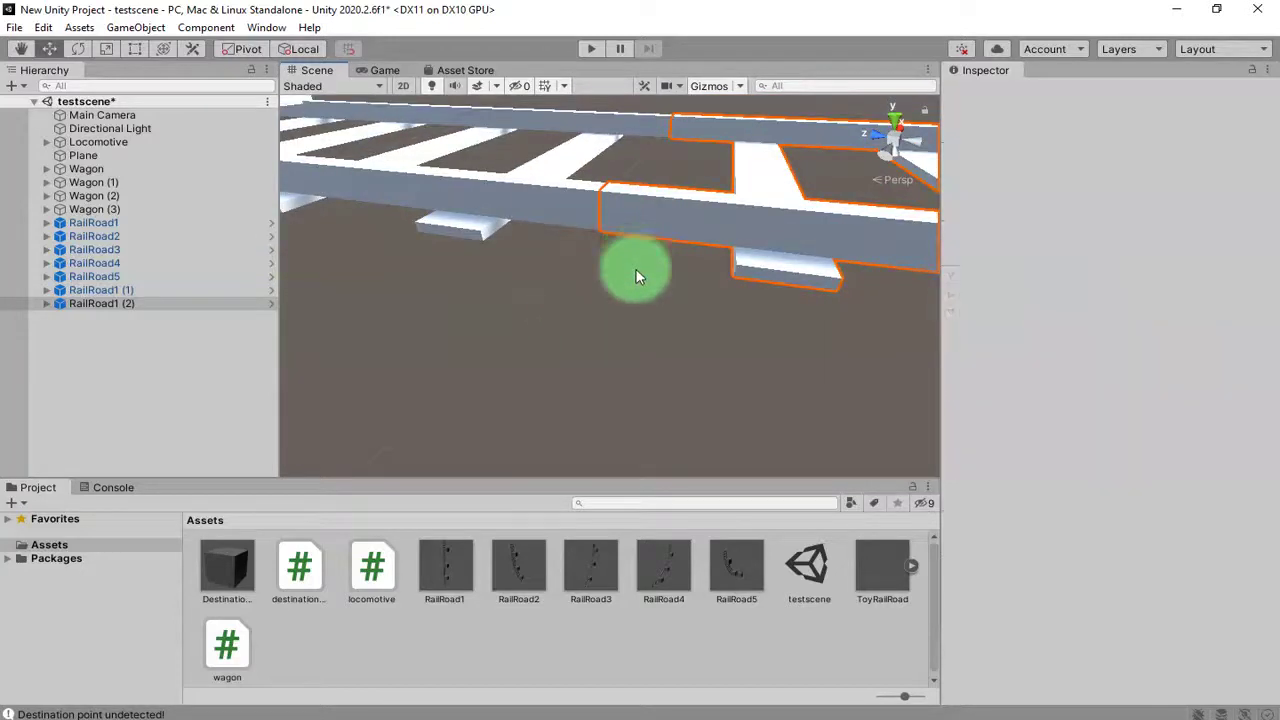
click(622, 210)
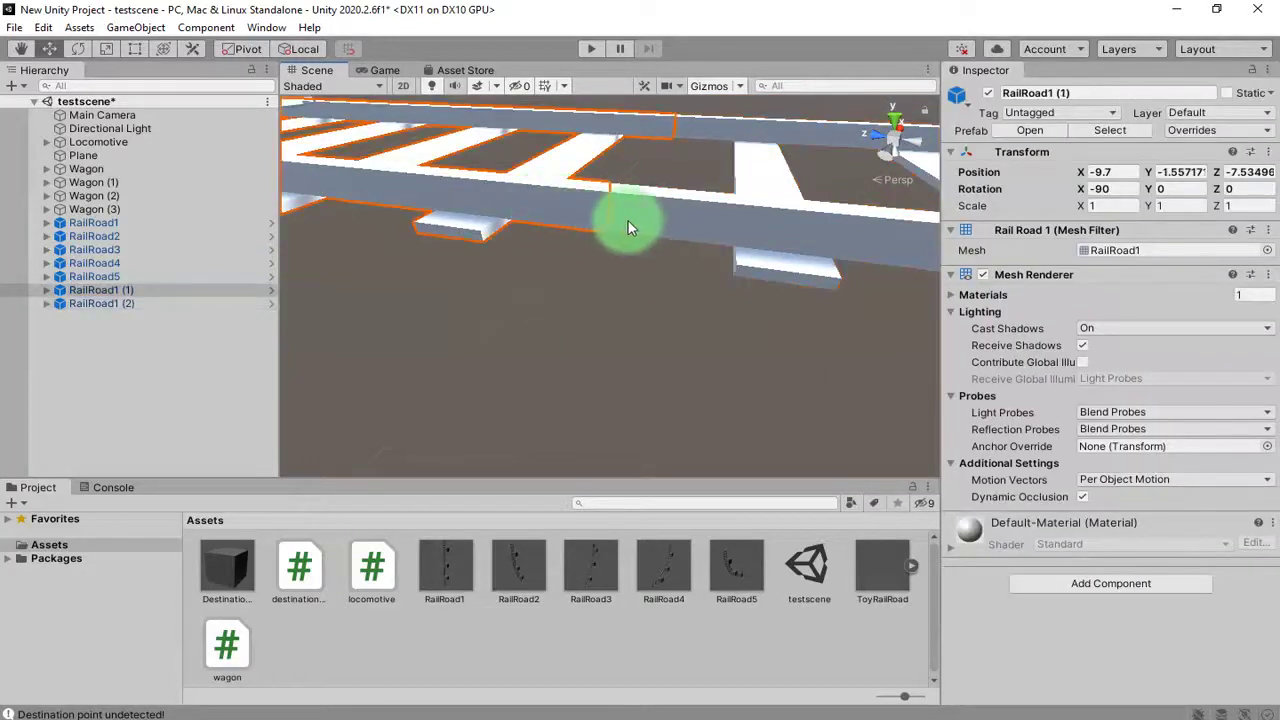
click(628, 225)
click(622, 298)
scroll(607, 294, down, 5)
scroll(607, 298, down, 5)
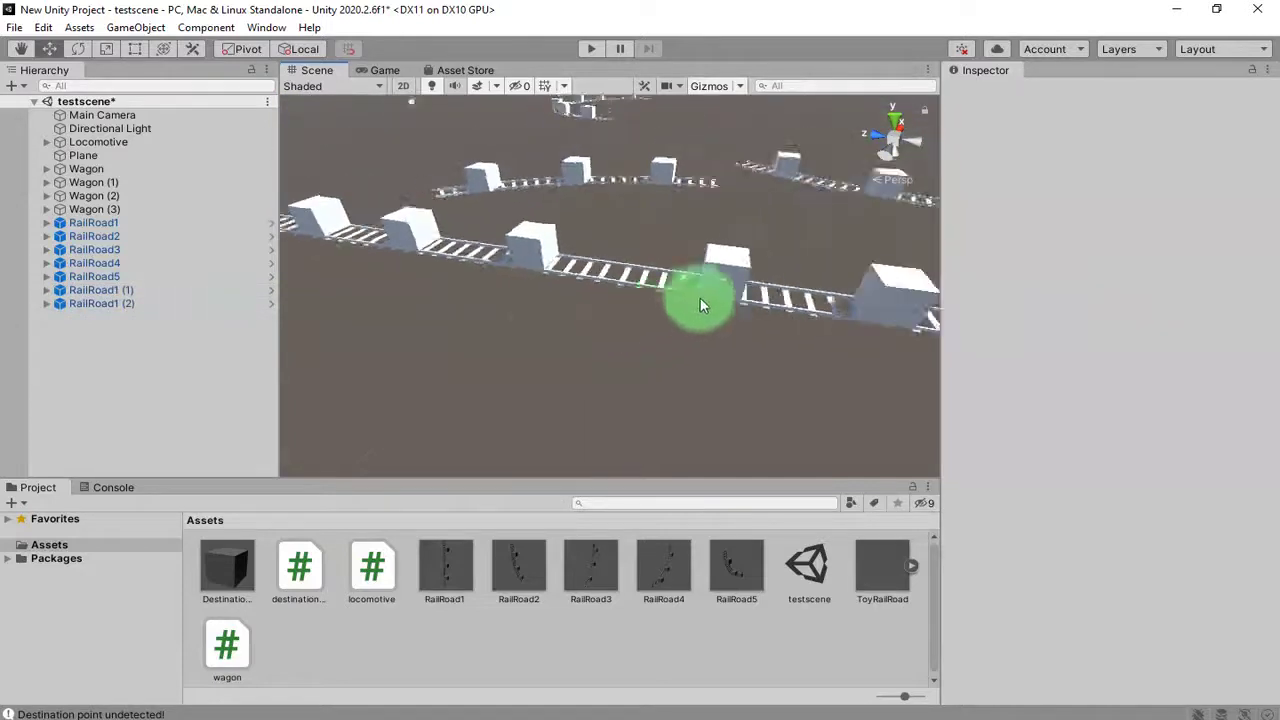
middle_drag(700, 298, 514, 341)
alt+drag(671, 366, 688, 330)
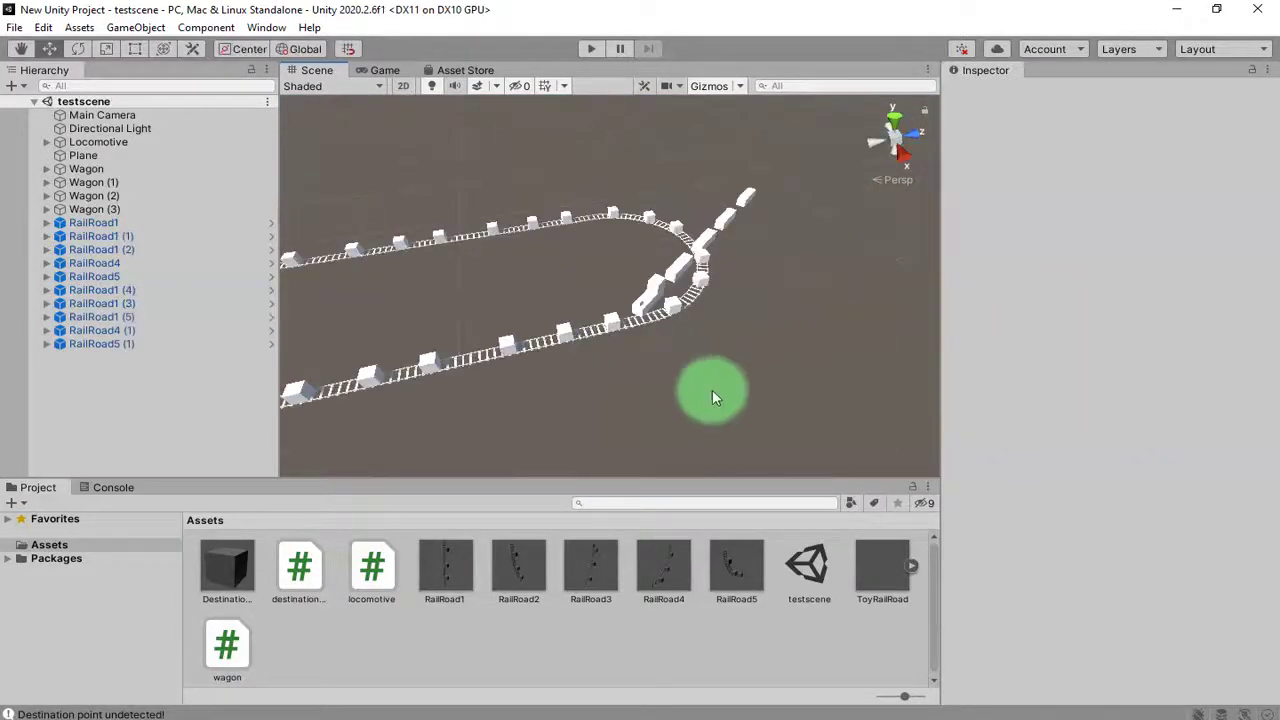
- Play the scene and follow the train around the rail loop in the Scene view
alt+drag(655, 328, 556, 329)
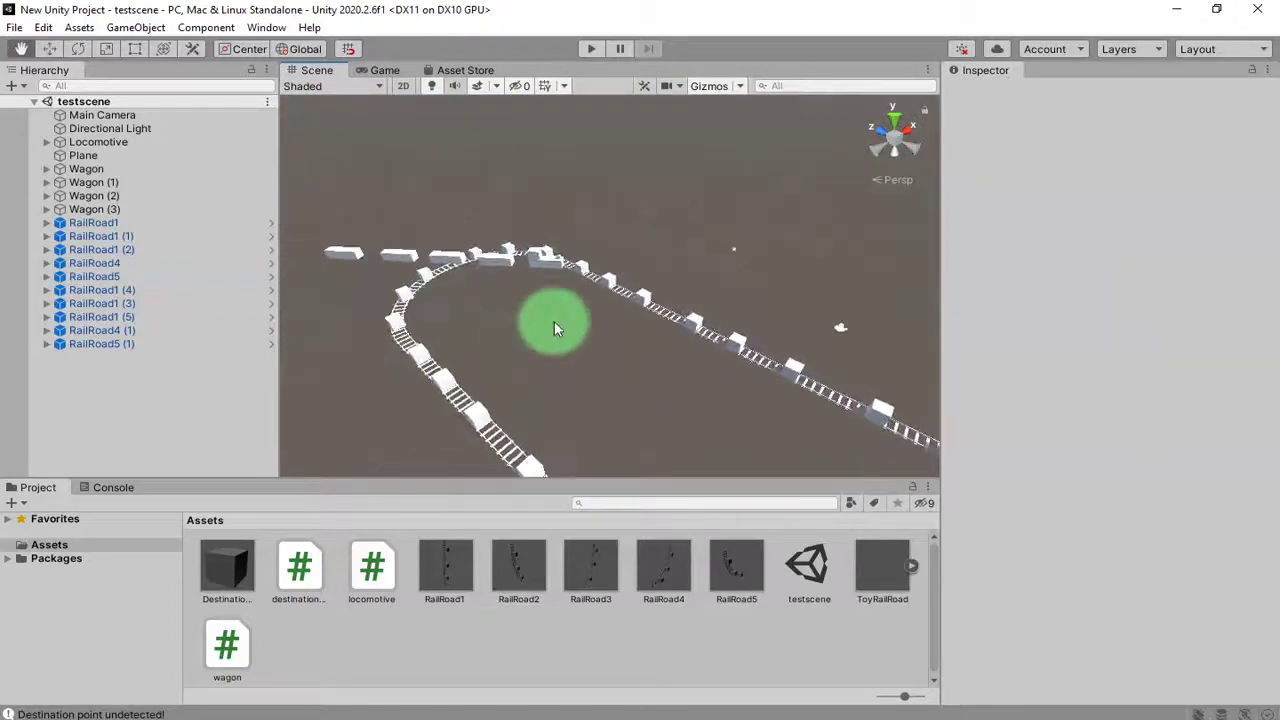
click(592, 50)
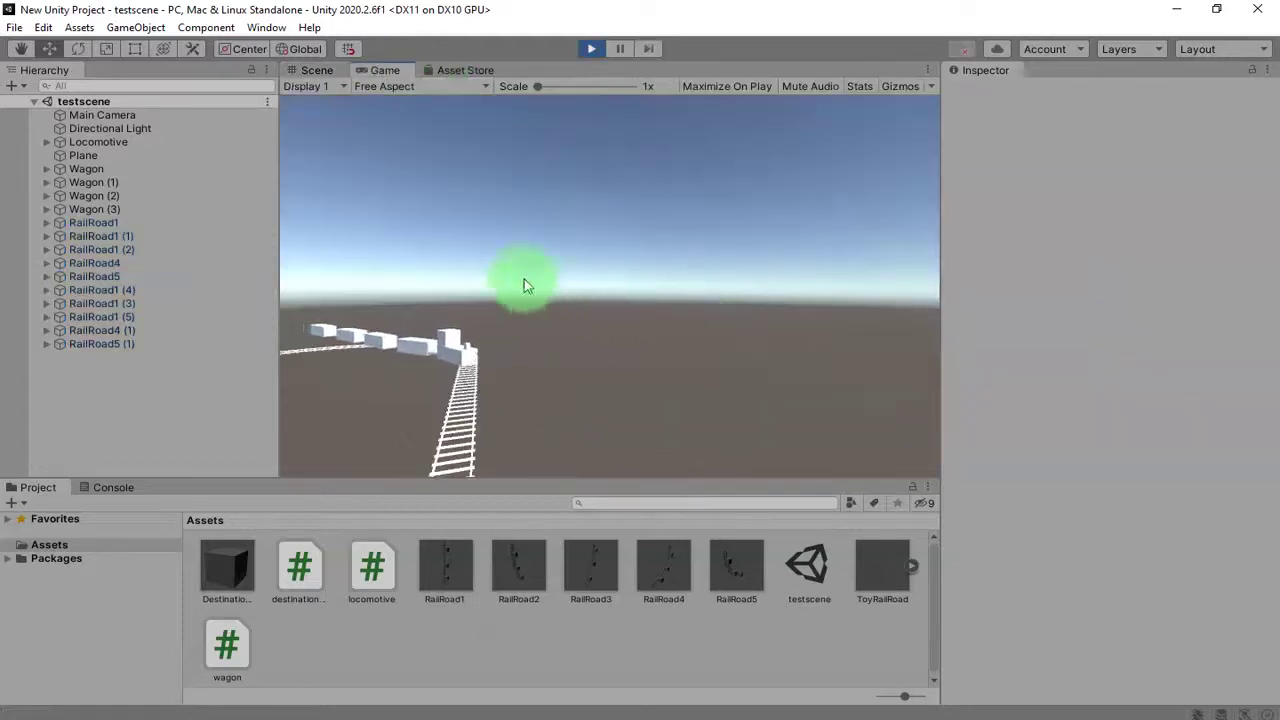
click(316, 72)
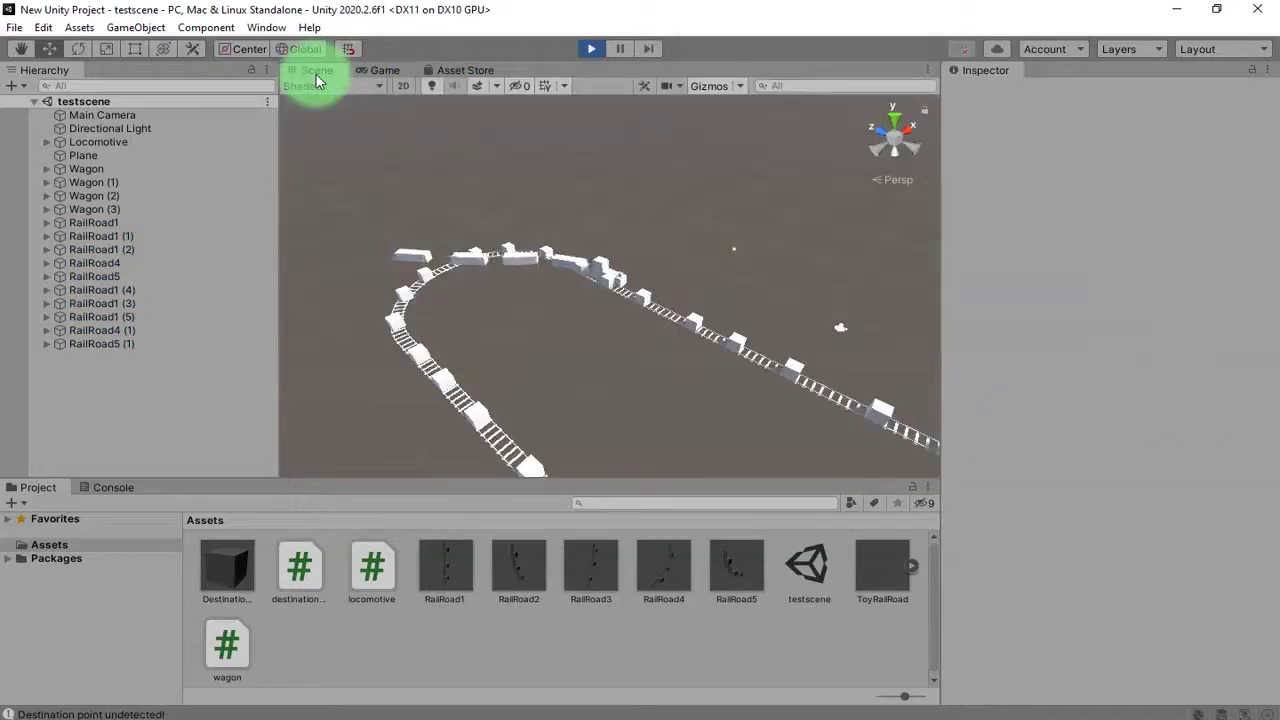
scroll(634, 319, up, 3)
middle_drag(676, 336, 557, 266)
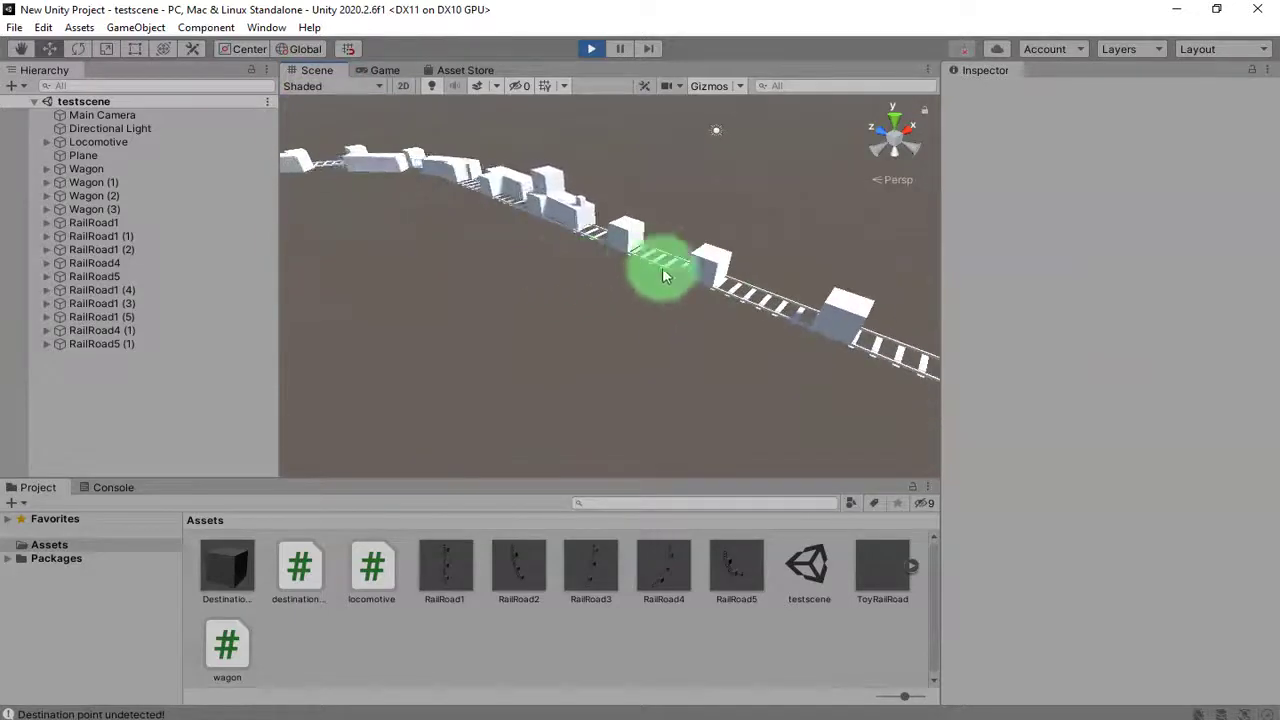
right_drag(633, 324, 731, 289)
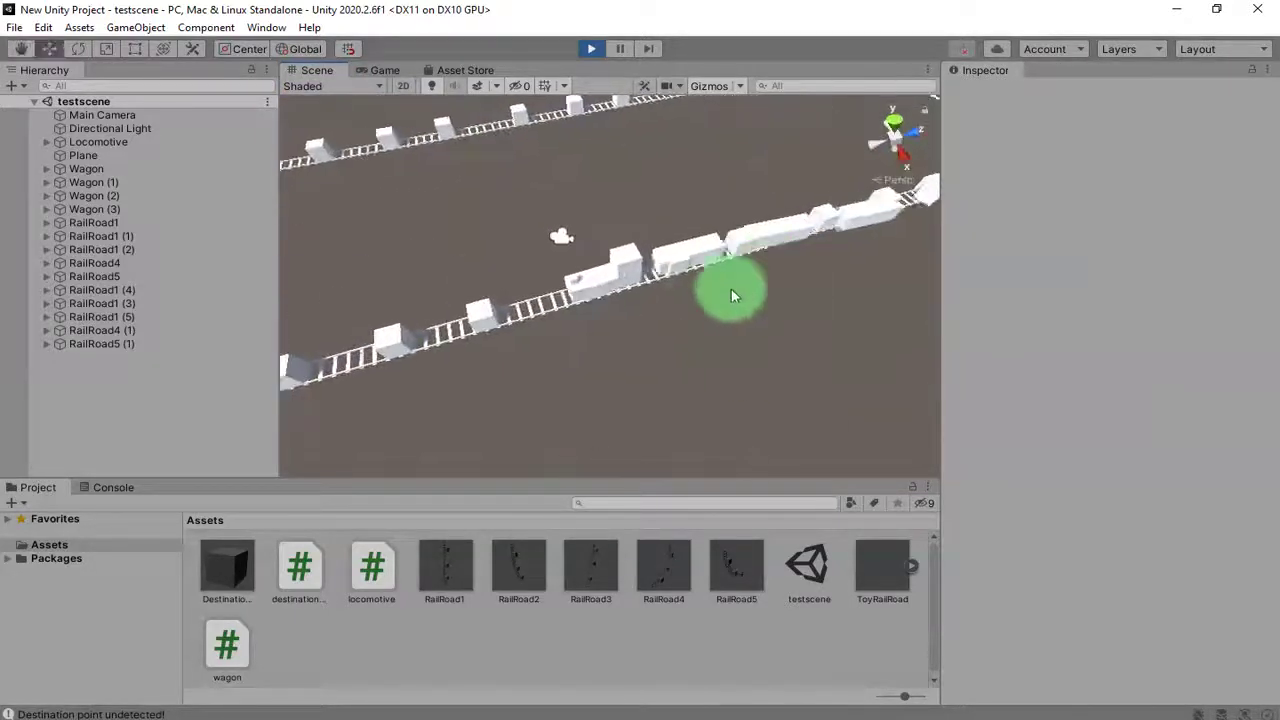
right_drag(652, 340, 582, 286)
right_drag(352, 314, 726, 345)
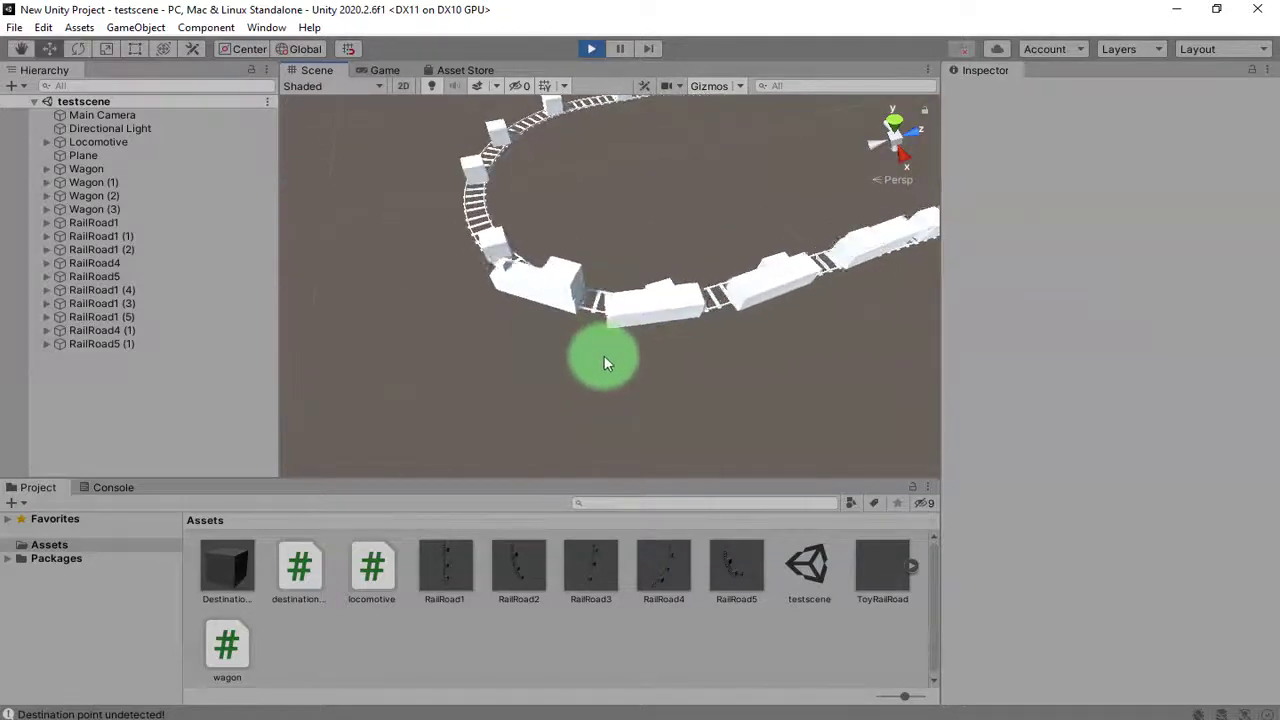
right_drag(605, 363, 588, 250)
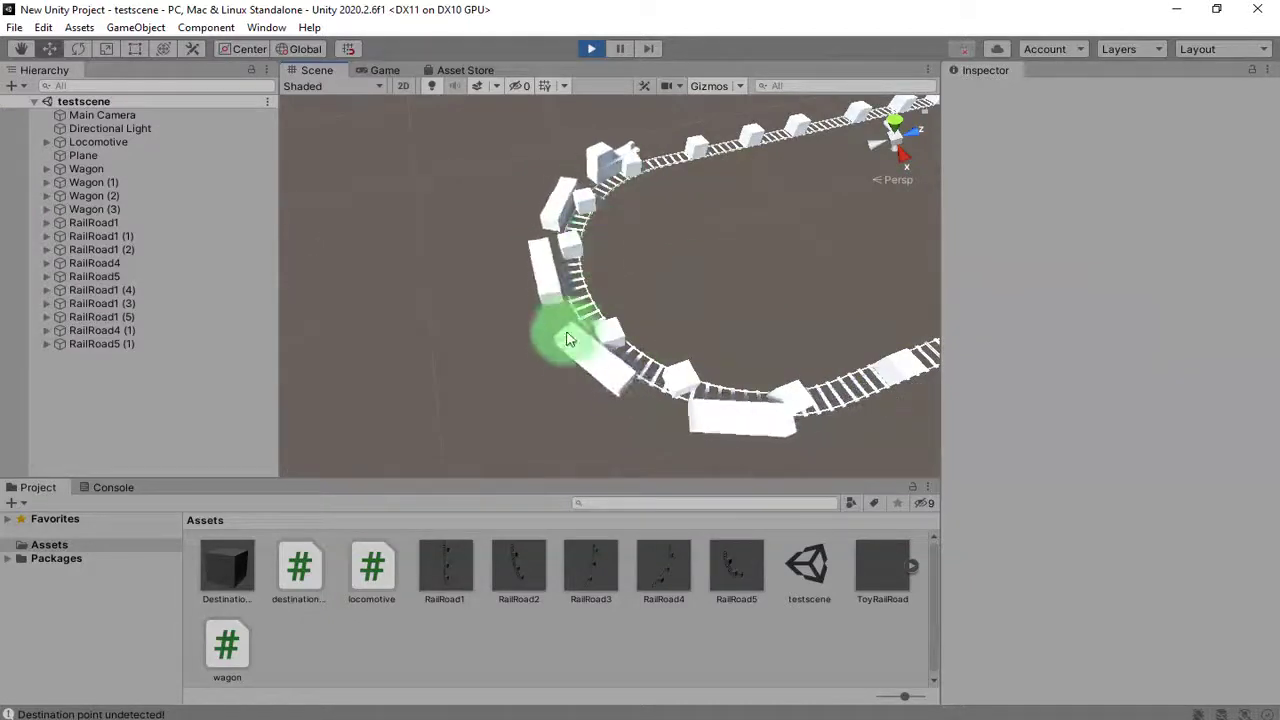
mouse_move(602, 186)
right_down()
mouse_move(600, 251)
mouse_move(557, 206)
mouse_move(590, 198)
right_up()
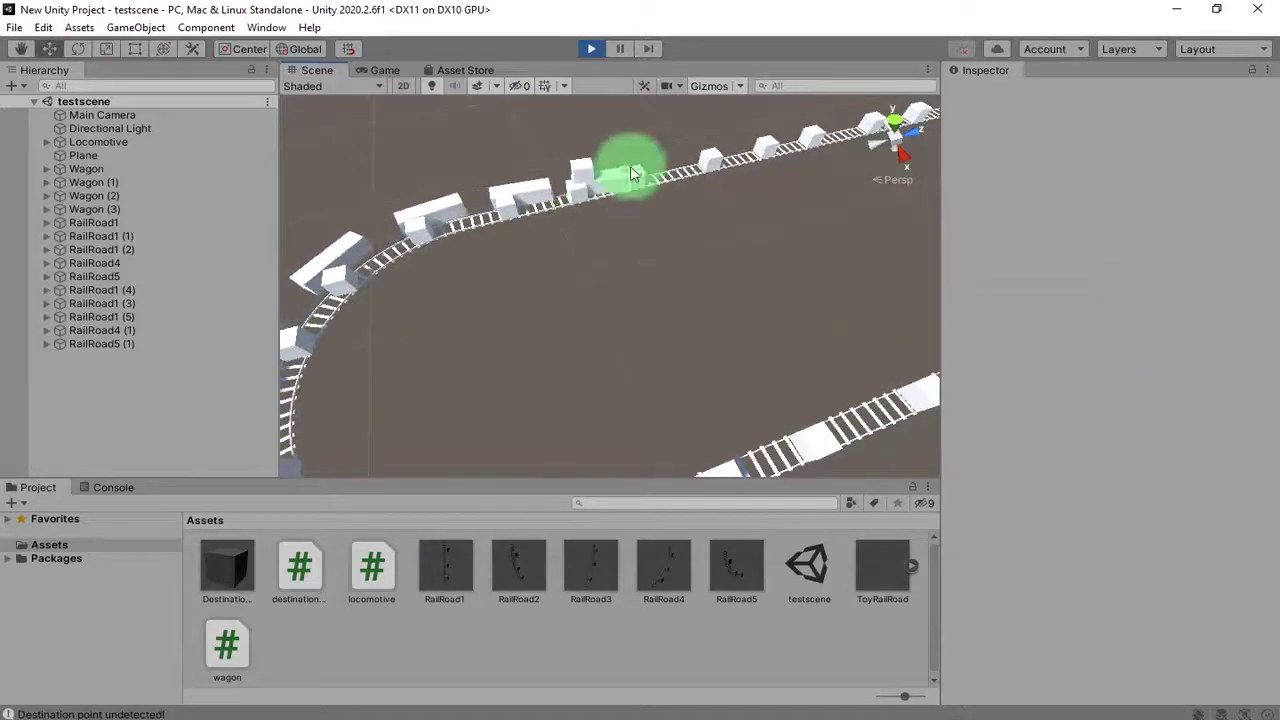
- Select the Locomotive object during playback to review its script's speed settings as the train runs
click(671, 172)
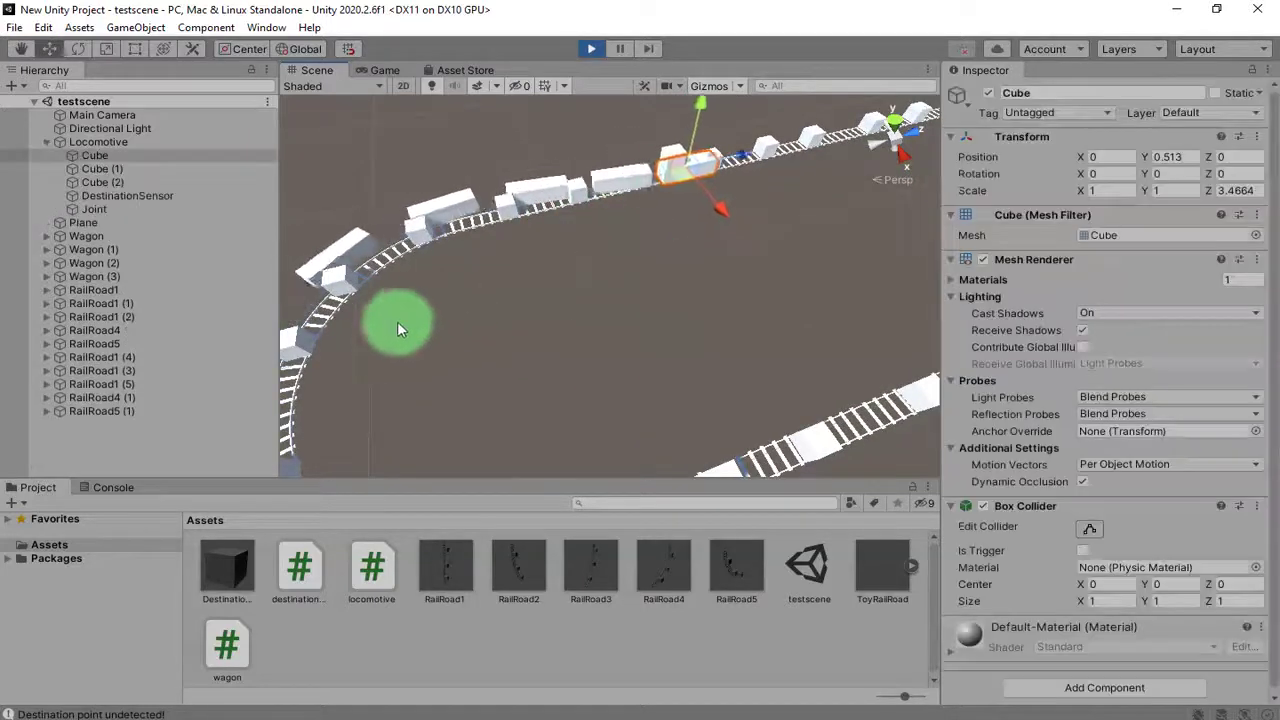
click(117, 145)
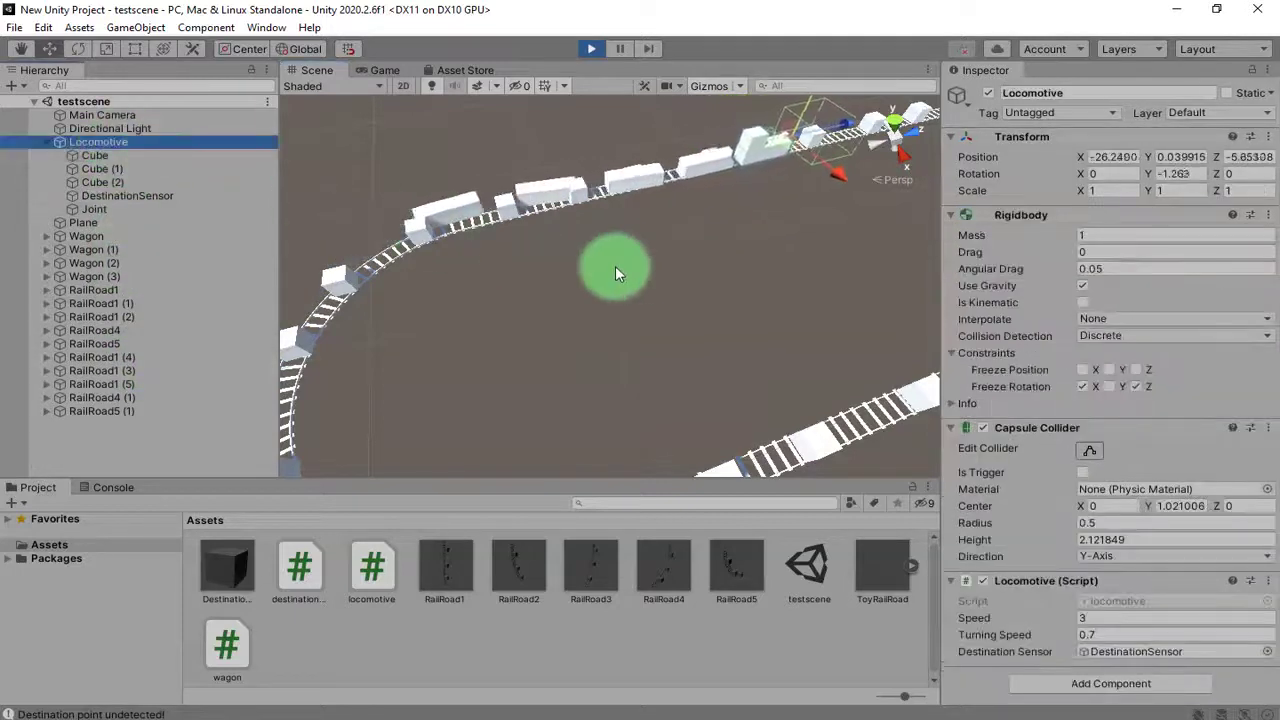
middle_drag(615, 266, 370, 277)
middle_drag(680, 262, 630, 273)
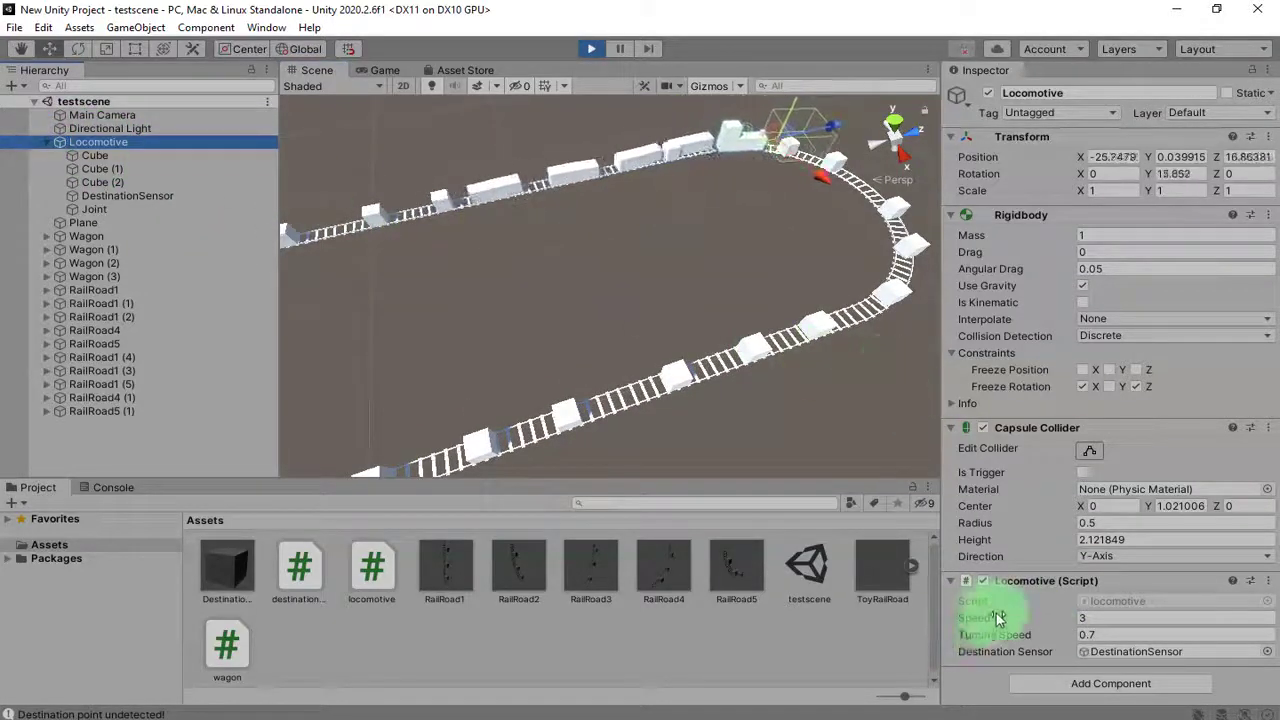
- Set the Locomotive script's Turning Speed to 2 and Speed to 10, following the running train through the curve
click(1094, 635)
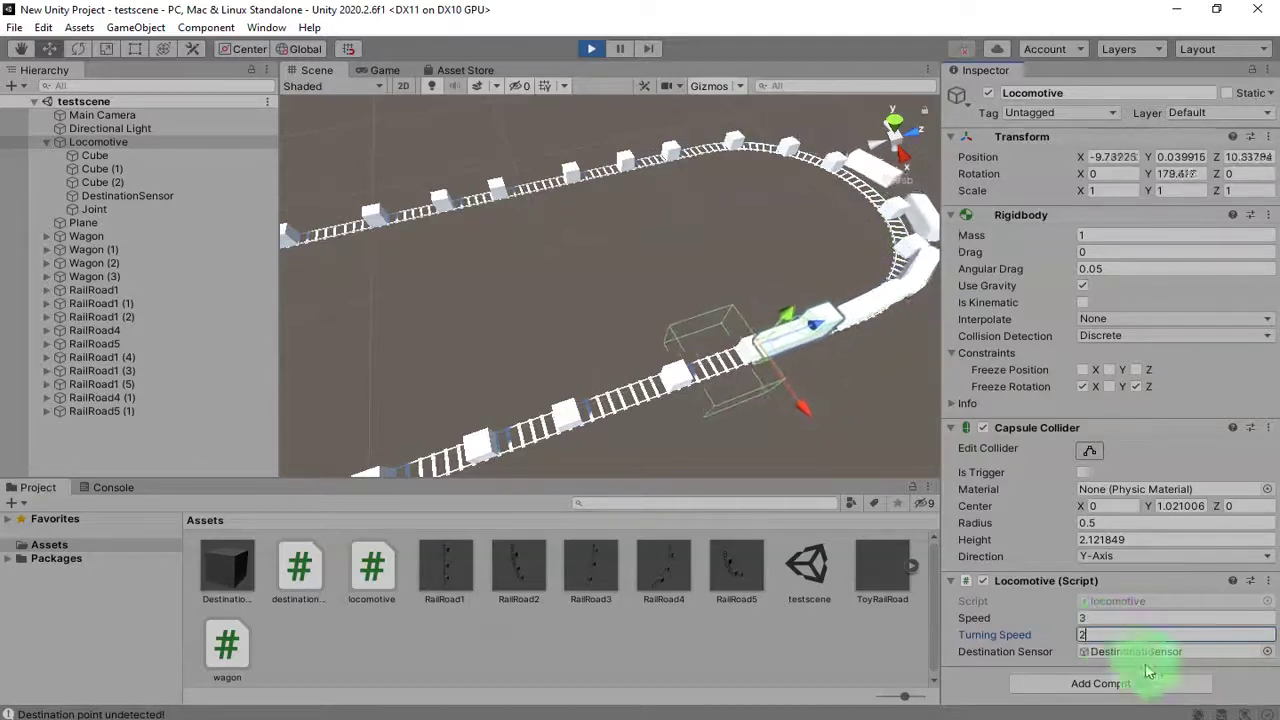
click(1121, 617)
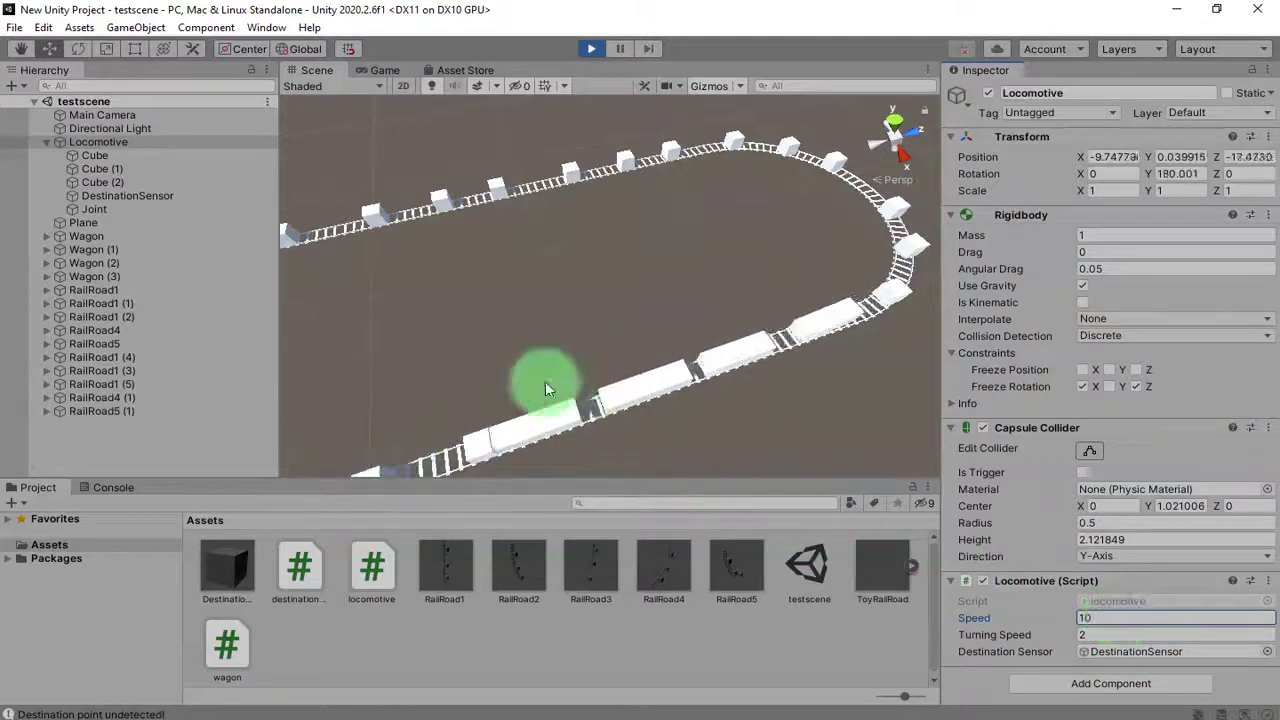
scroll(685, 239, up, 2)
middle_drag(725, 275, 685, 239)
scroll(672, 268, down, 3)
middle_drag(586, 369, 873, 384)
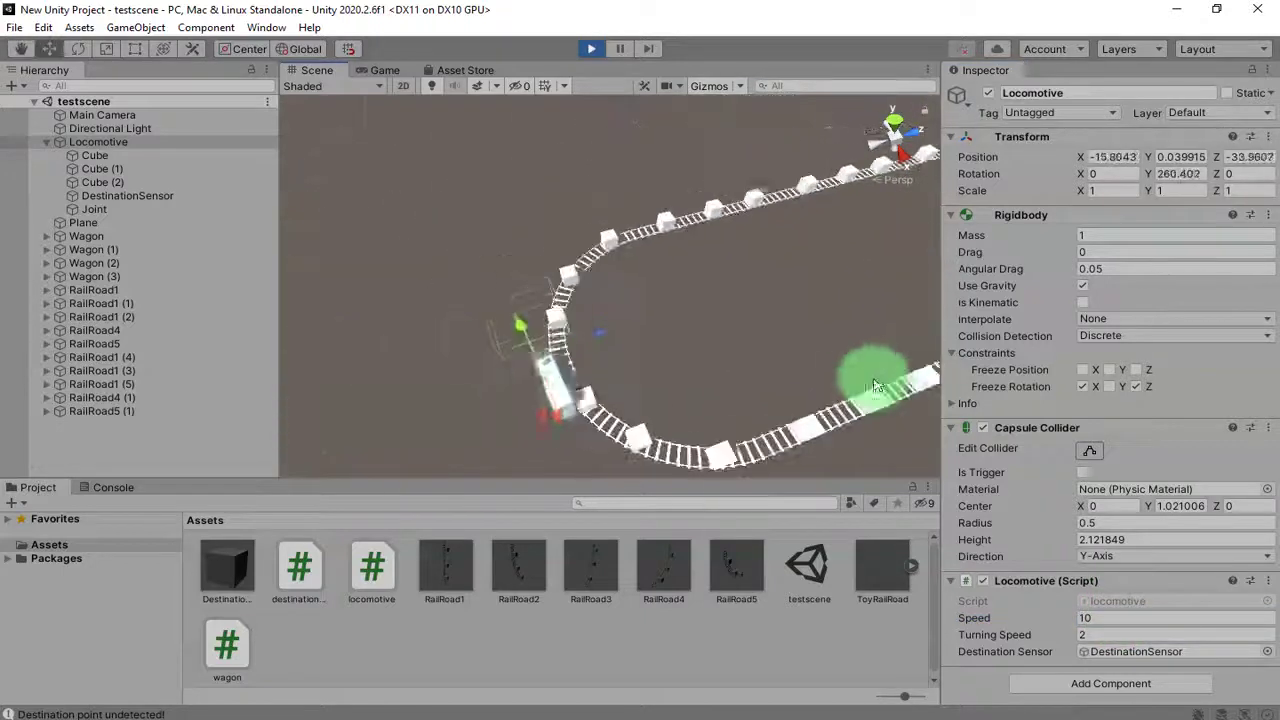
- Reduce the Locomotive script's Speed to 2 and watch the wagons catch up with it
click(1138, 619)
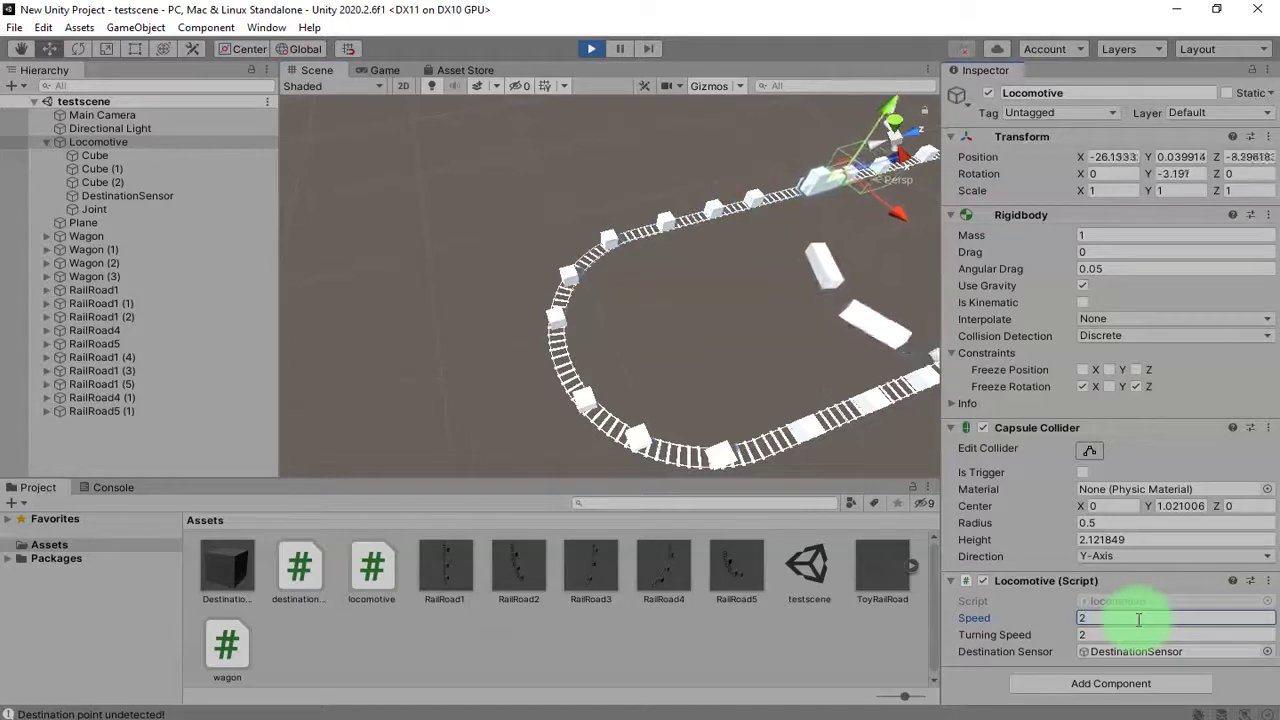
middle_drag(803, 346, 535, 366)
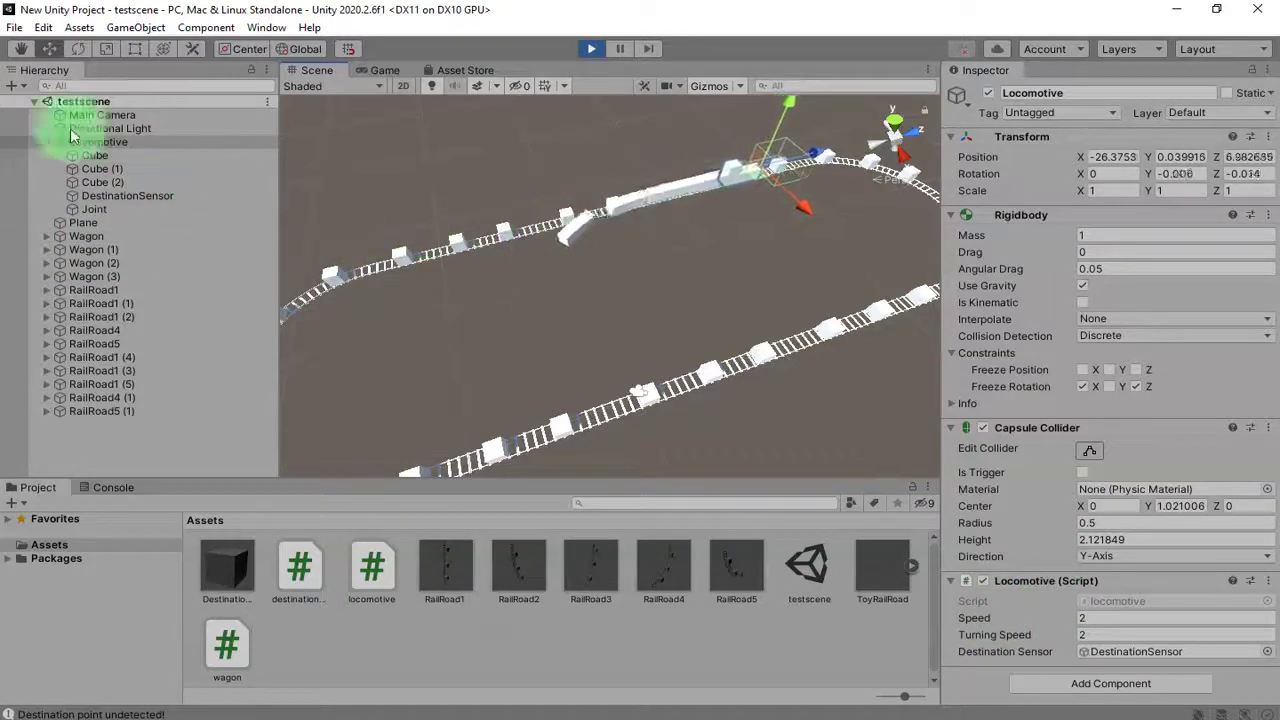
- Check the script speed of the first Wagon and set the Locomotive's Speed to 3
mouse_move(104, 237)
mouse_down()
mouse_move(458, 289)
mouse_move(117, 239)
mouse_up()
click(117, 239)
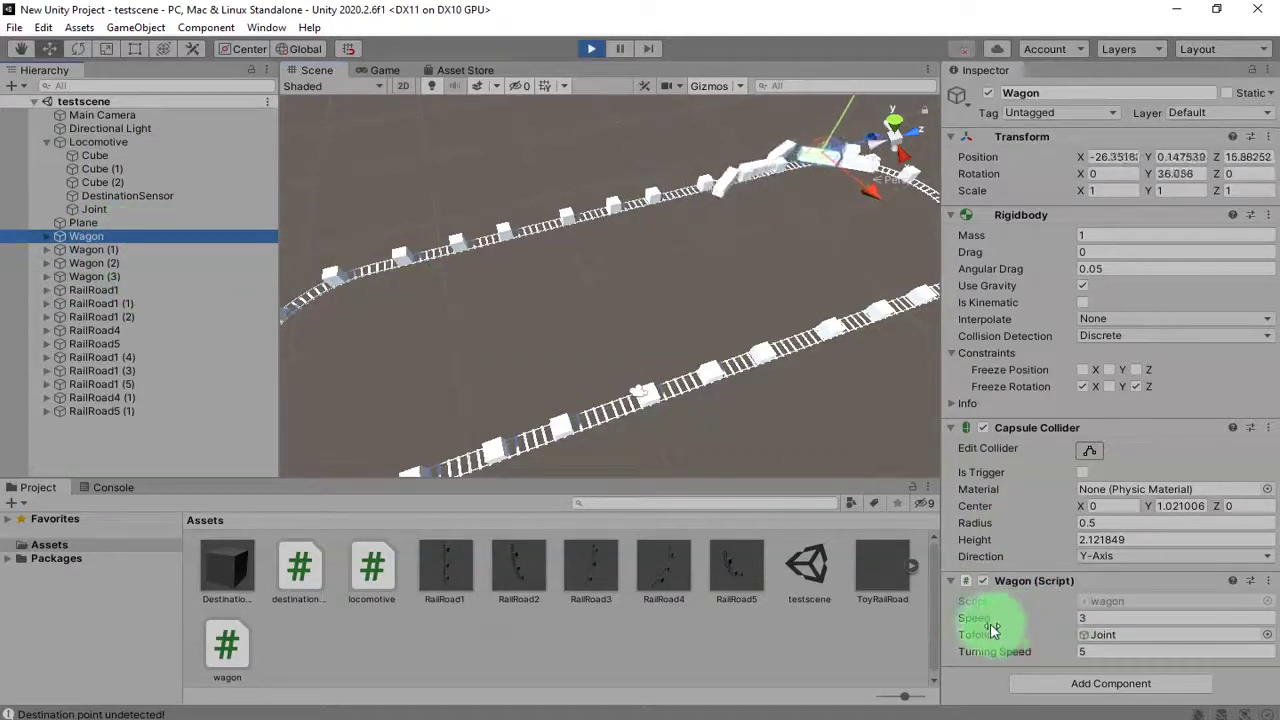
click(112, 142)
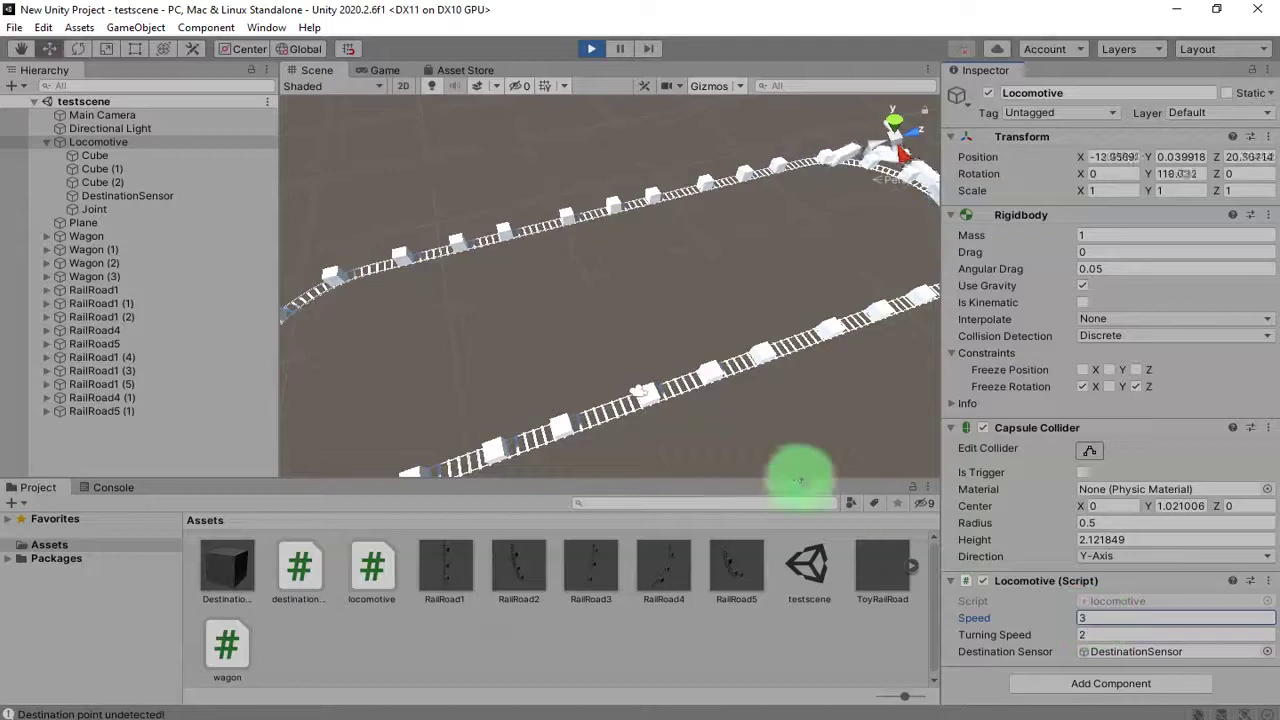
- Observe the train from several angles as it runs along the straights and curves with the adjusted speeds
middle_drag(862, 300, 706, 290)
middle_drag(736, 357, 788, 373)
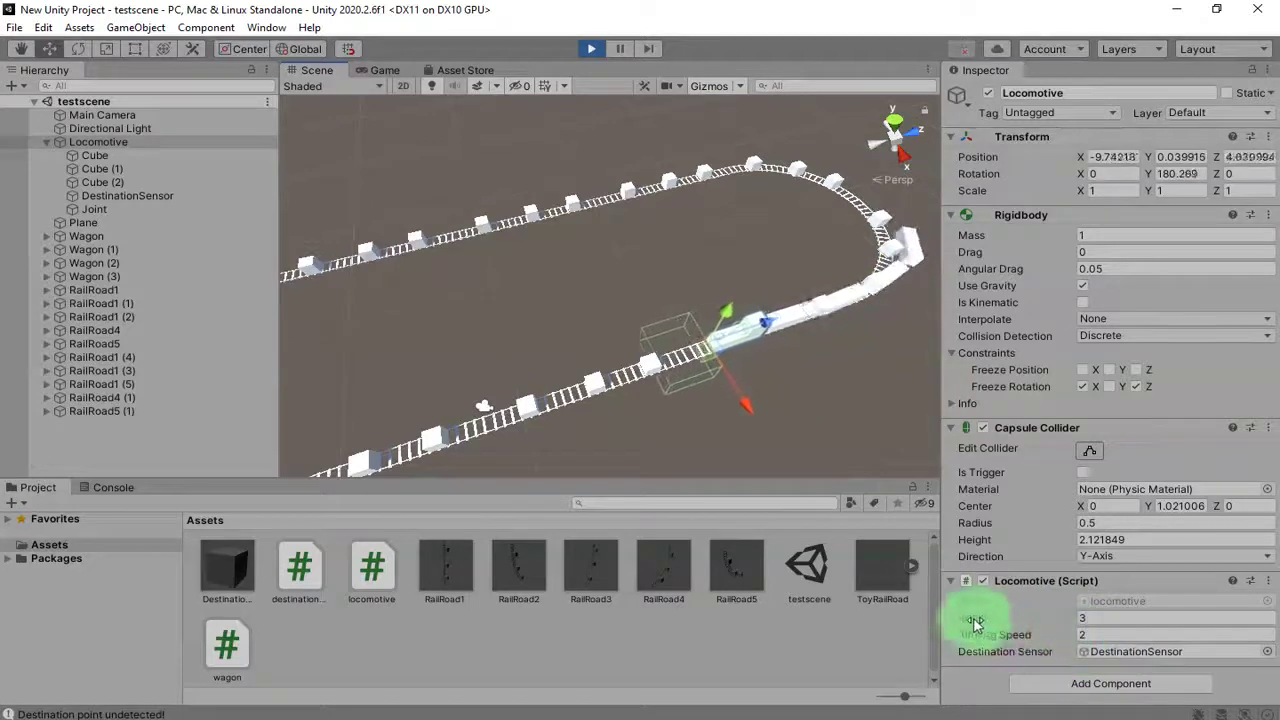
click(643, 405)
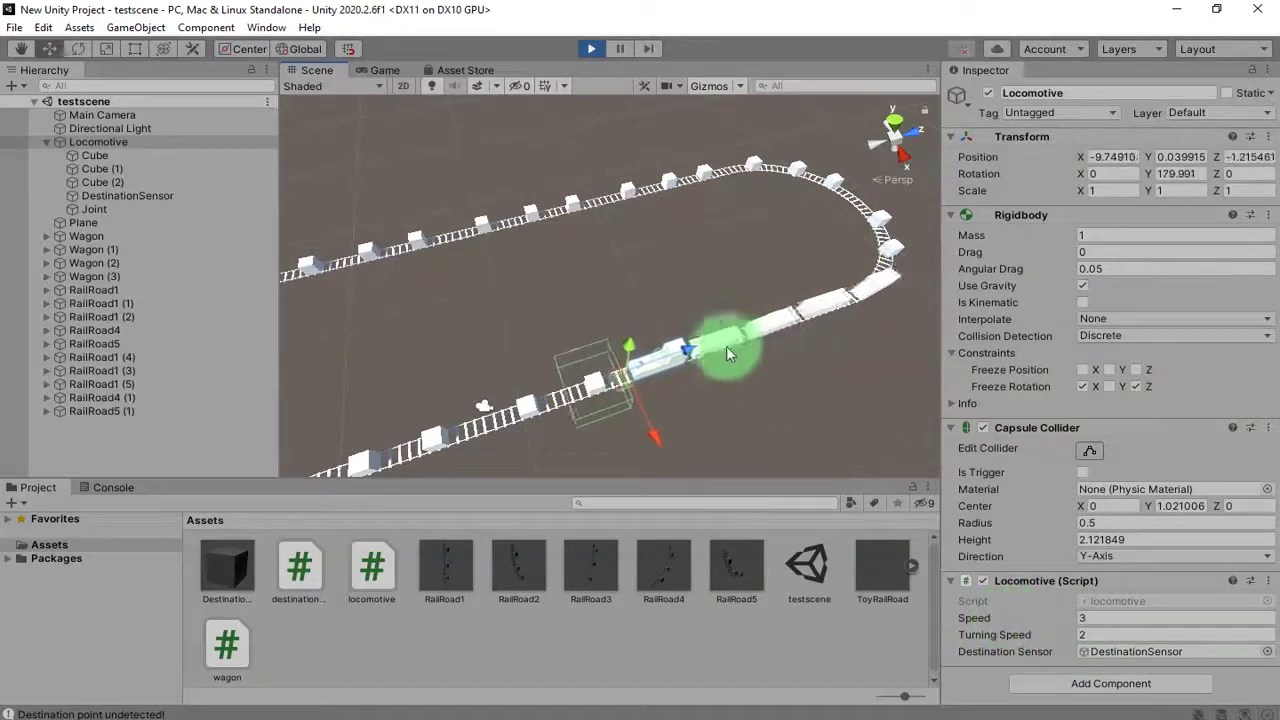
alt+drag(766, 435, 640, 376)
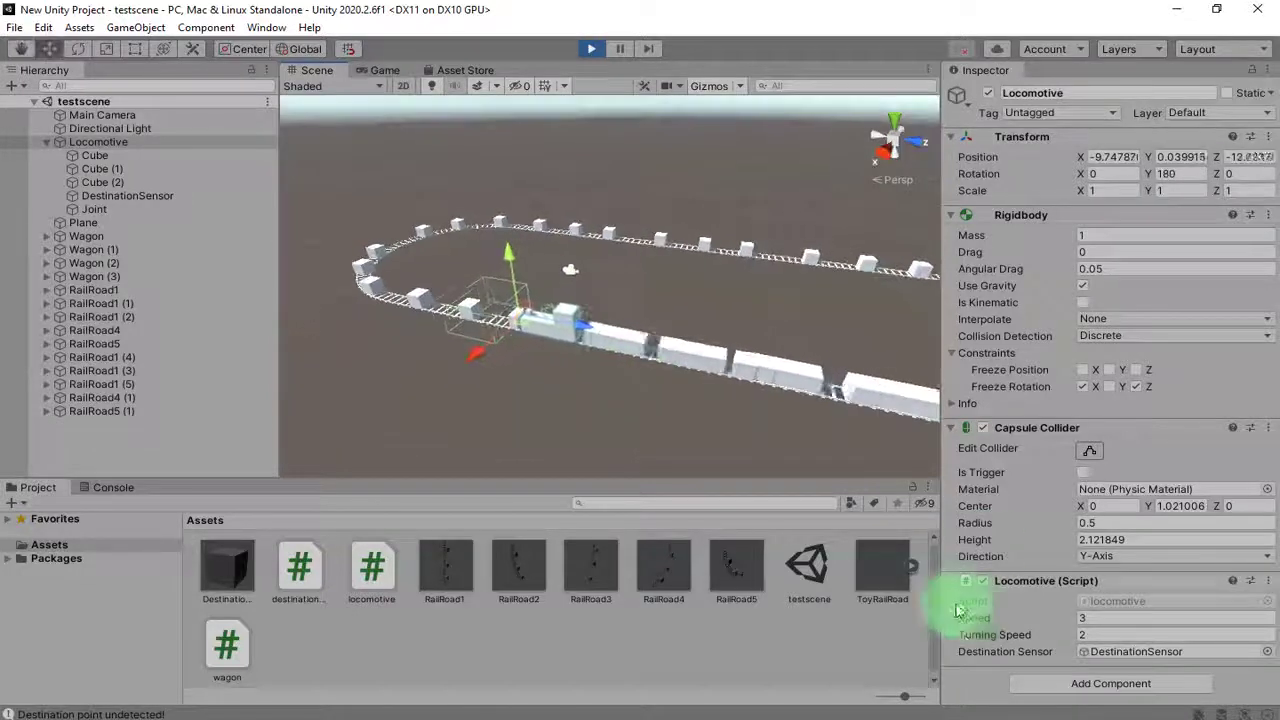
alt+drag(633, 401, 740, 364)
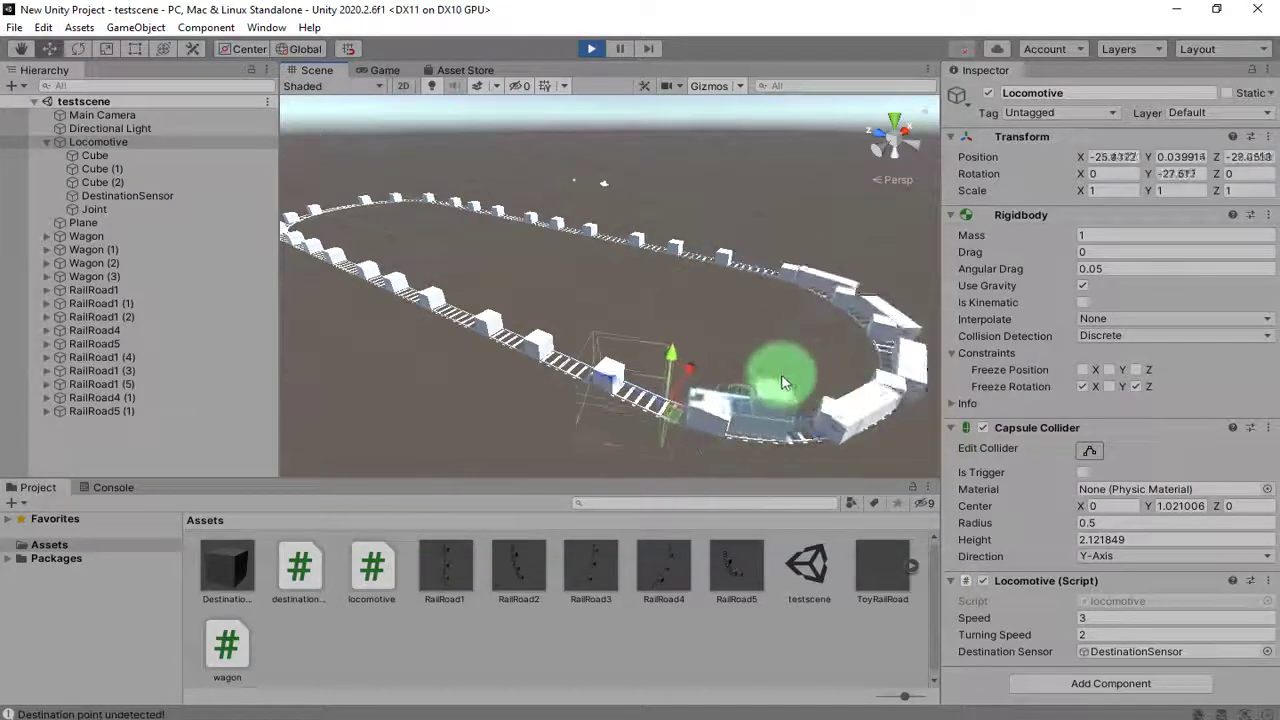
middle_drag(757, 443, 734, 414)
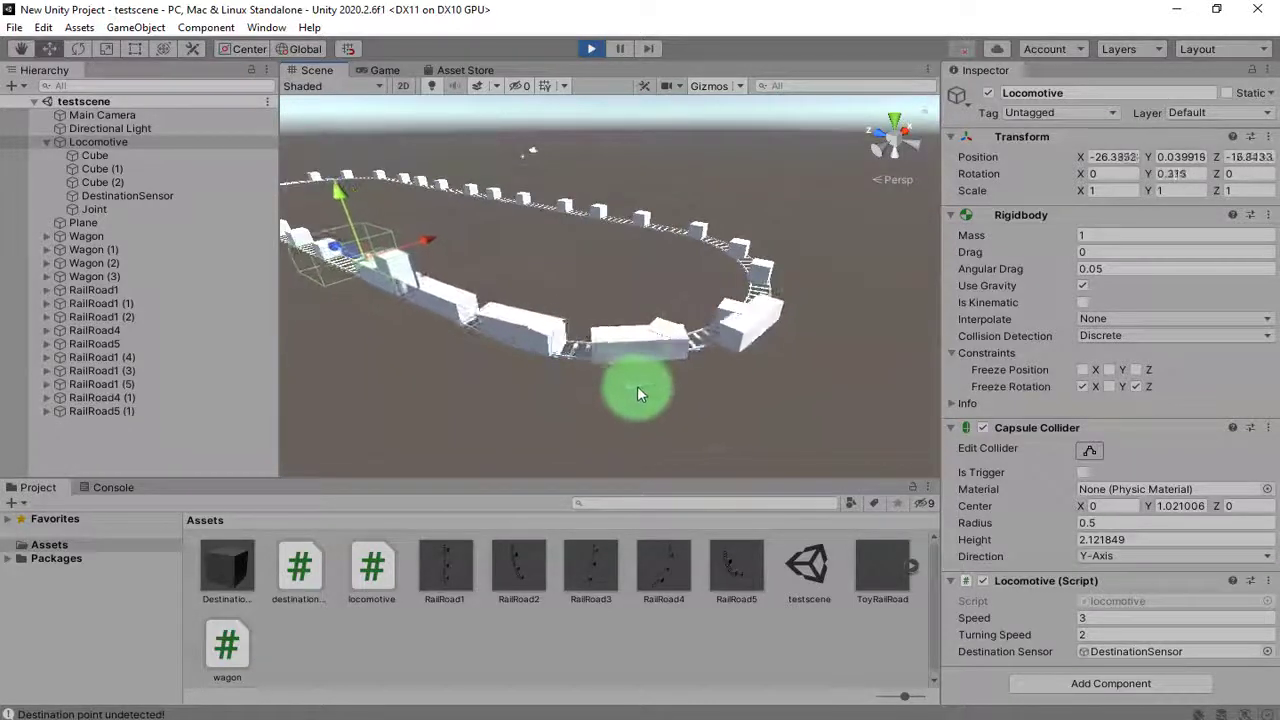
alt+drag(783, 408, 454, 406)
middle_drag(462, 403, 566, 370)
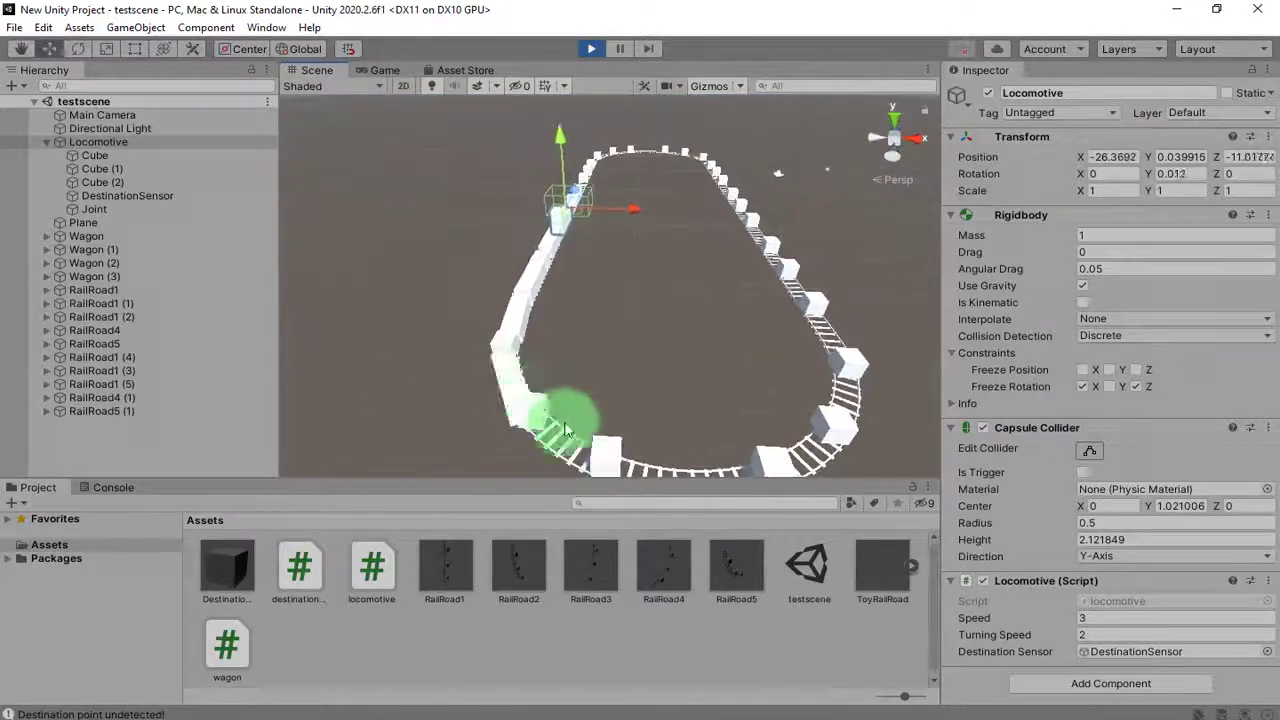
alt+drag(606, 315, 1030, 355)
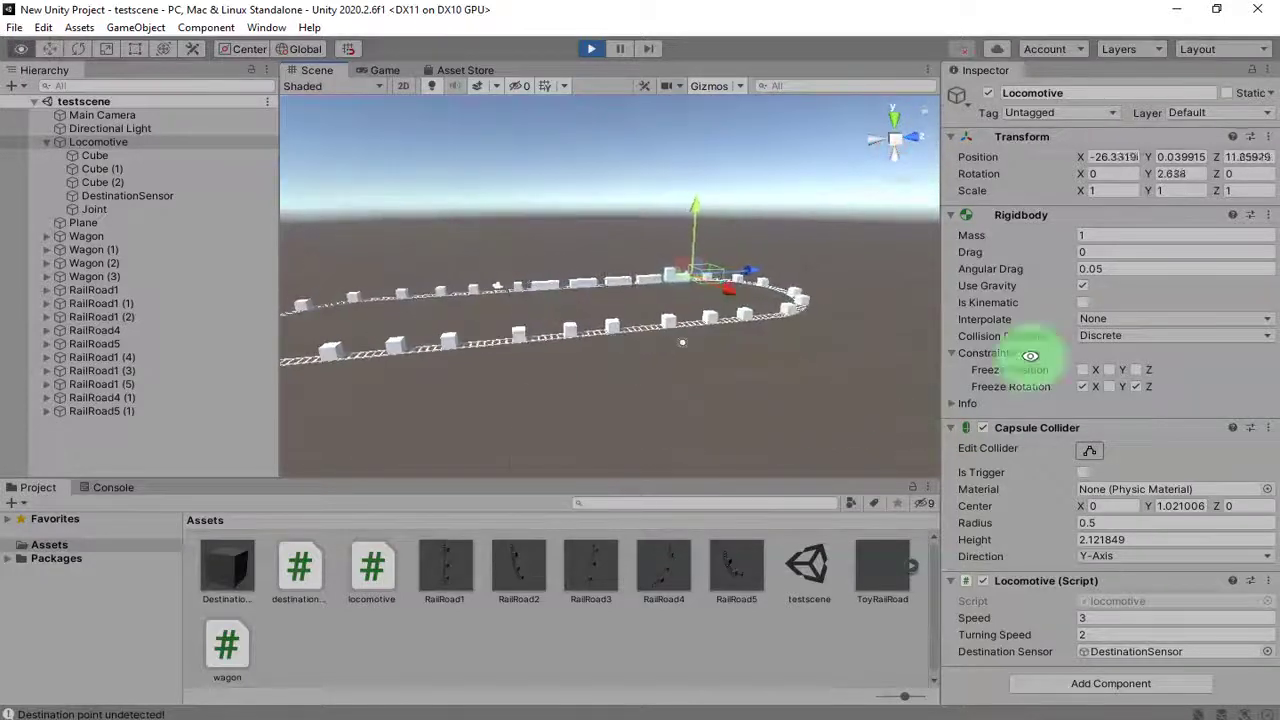